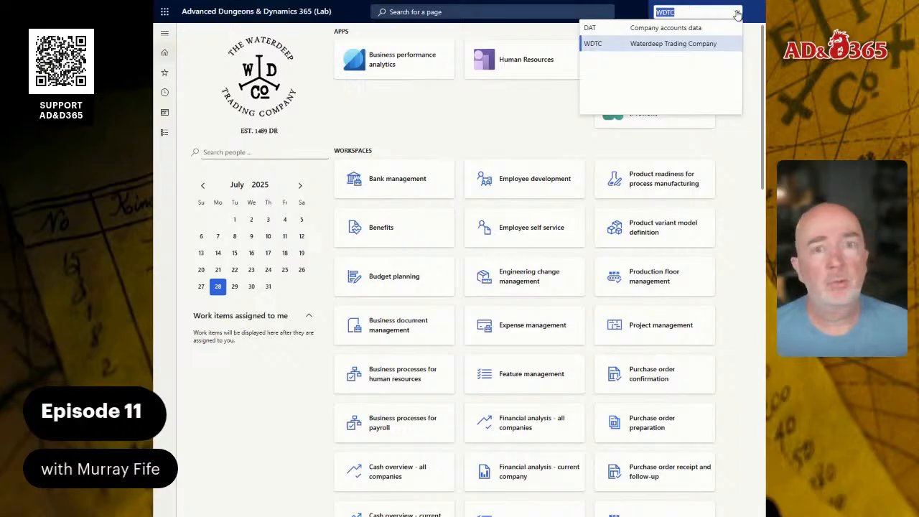
Close the company picker on WDTC and open the chart of accounts from the General ledger module
{"action": "left_click", "coordinate": [489, 114]}
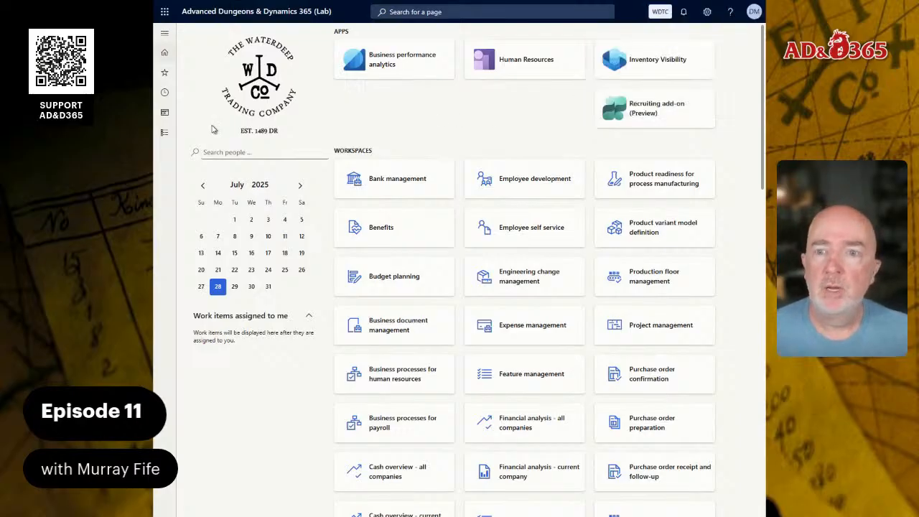
{"action": "left_click", "coordinate": [163, 133]}
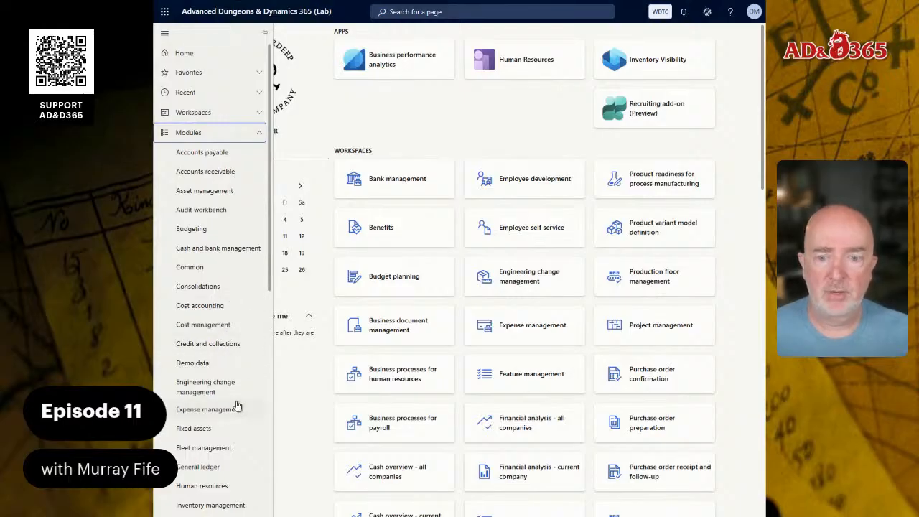
{"action": "left_click", "coordinate": [218, 465]}
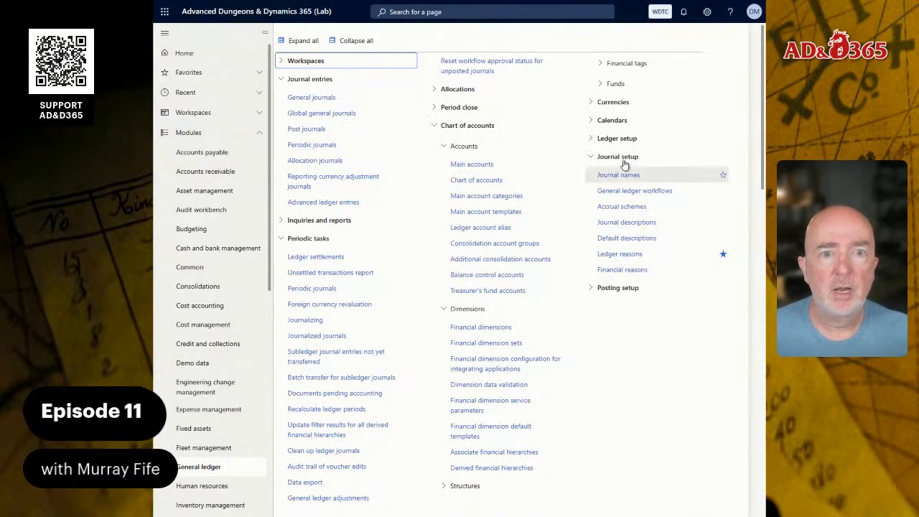
{"action": "left_click", "coordinate": [473, 181]}
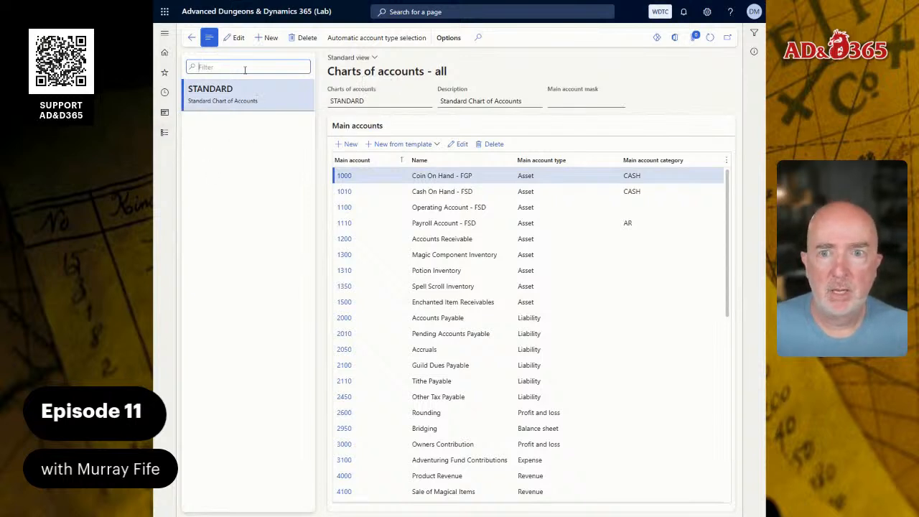
Open the ledger setup and view the Profit and Loss account structure's segments and allowed values
{"action": "left_click", "coordinate": [164, 132]}
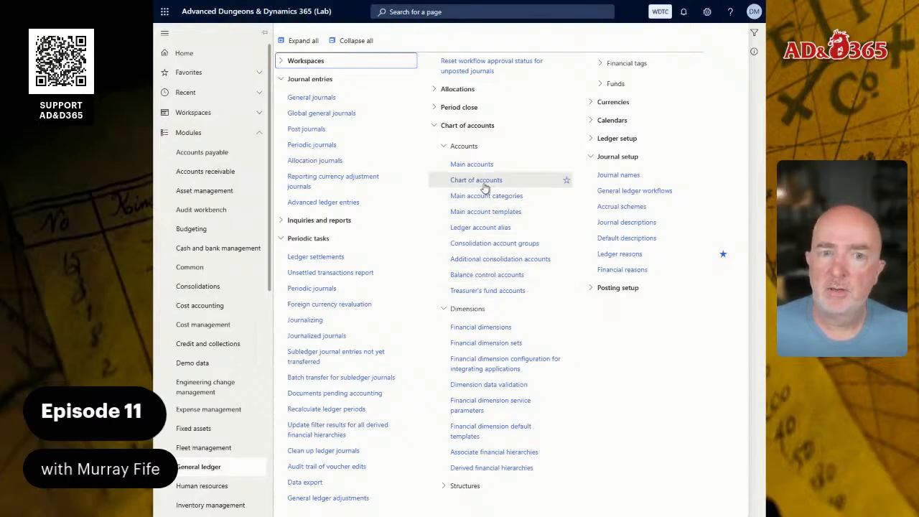
{"action": "left_click", "coordinate": [464, 486]}
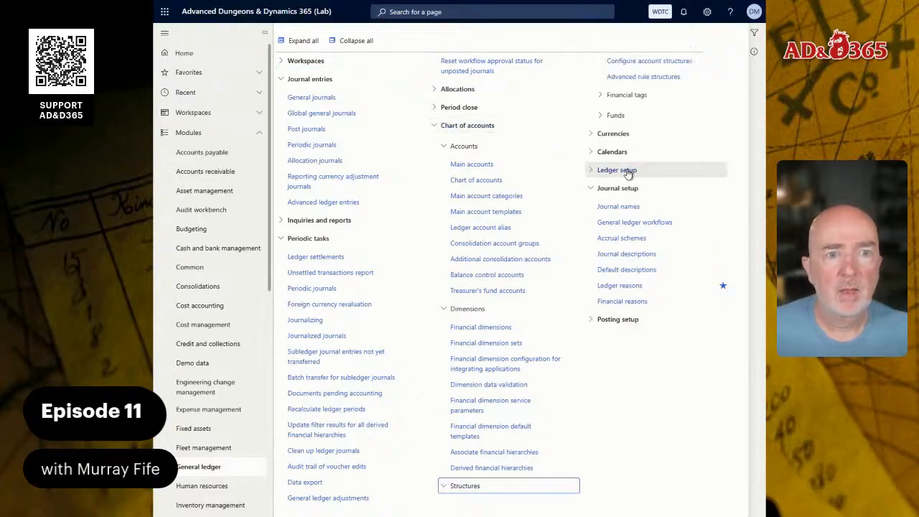
{"action": "left_click", "coordinate": [625, 171]}
{"action": "left_click", "coordinate": [622, 208]}
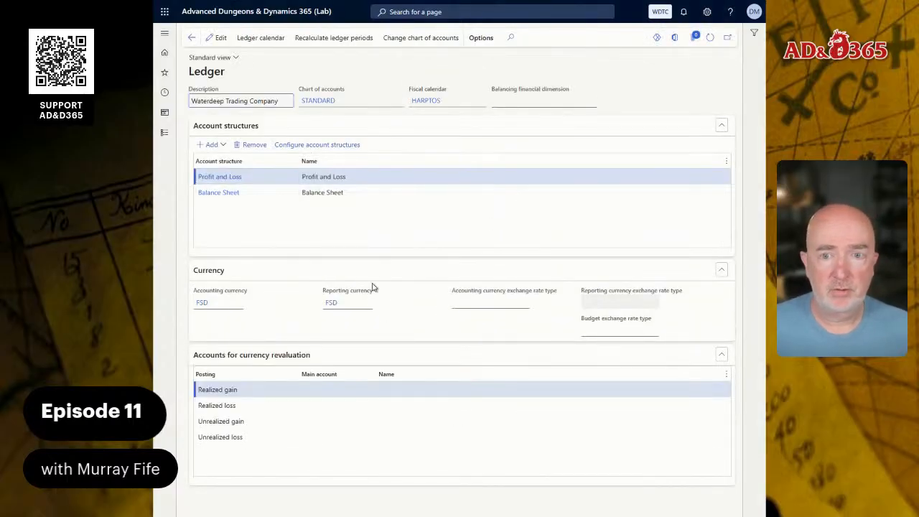
{"action": "left_click", "coordinate": [233, 179]}
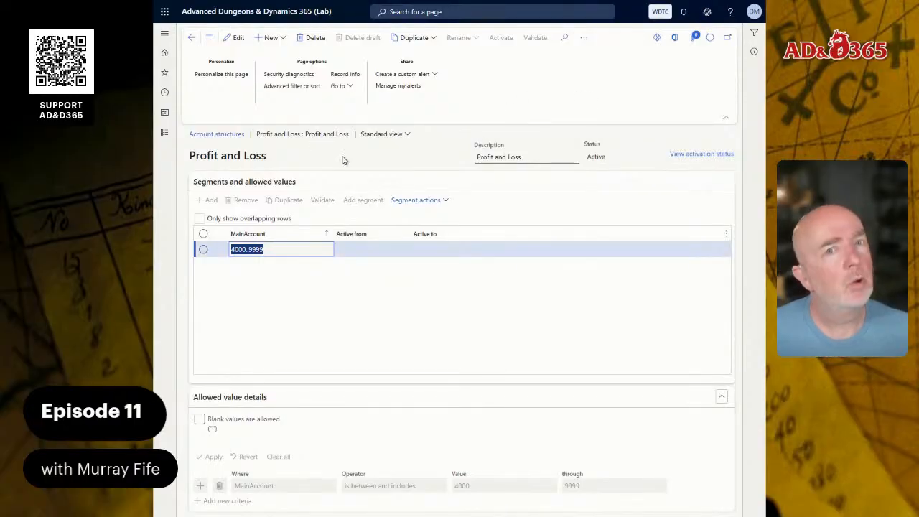
Switch to the configuration guide document and read through the organization structures and unit numbering sections
{"action": "left_click", "coordinate": [274, 15]}
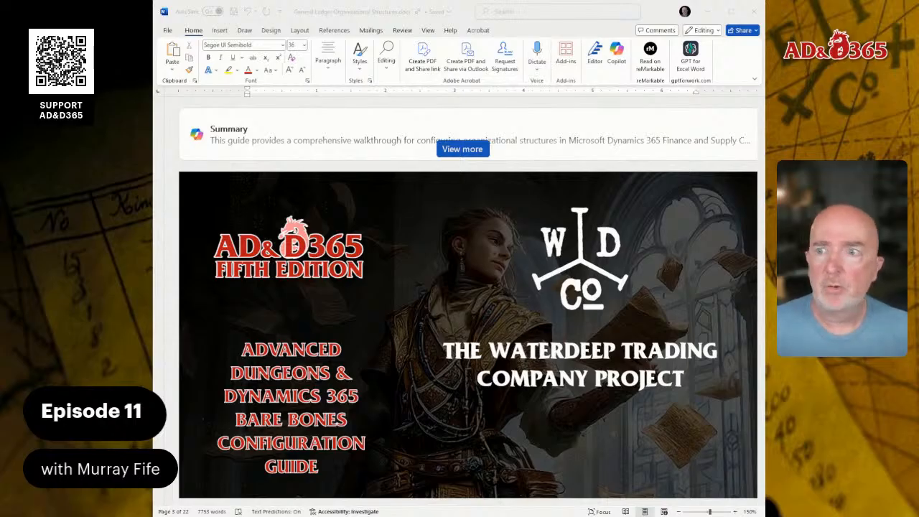
{"action": "scroll", "coordinate": [468, 302], "scroll_direction": "down", "scroll_amount": 2}
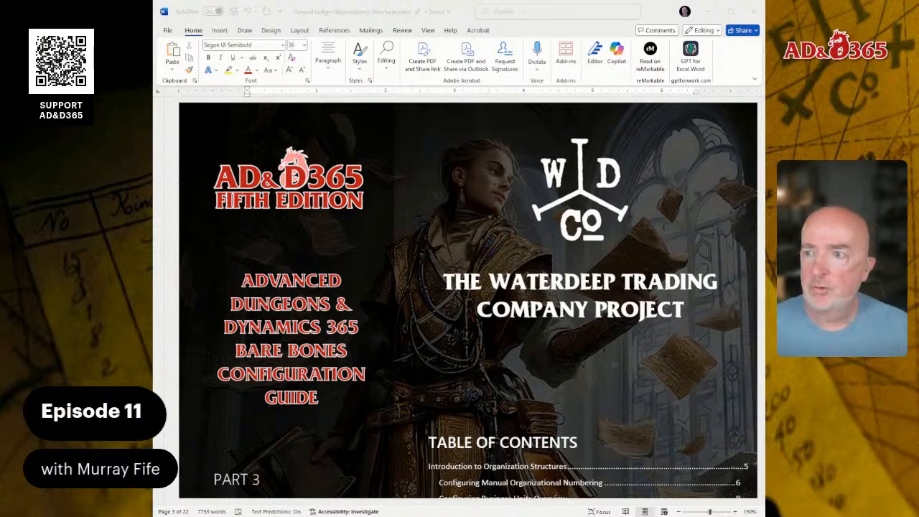
{"action": "scroll", "coordinate": [459, 301], "scroll_direction": "down", "scroll_amount": 1}
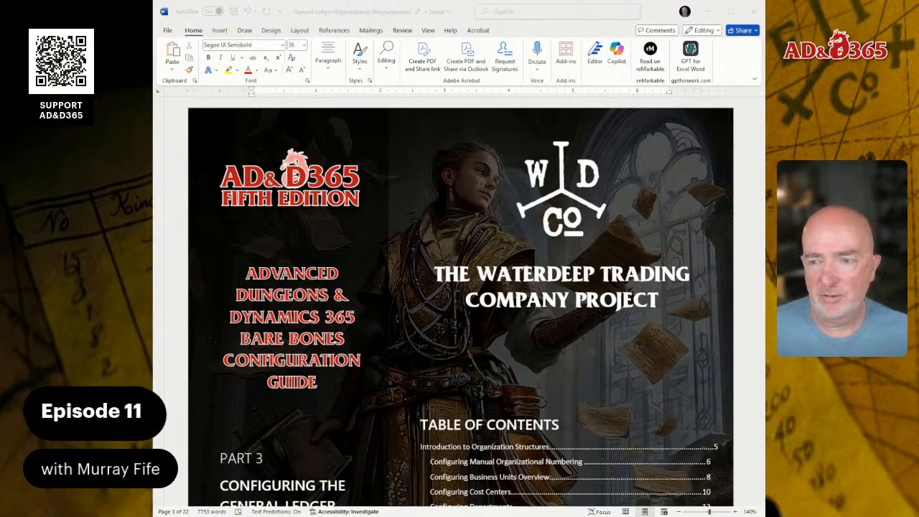
{"action": "scroll", "coordinate": [475, 301], "scroll_direction": "down", "scroll_amount": 1}
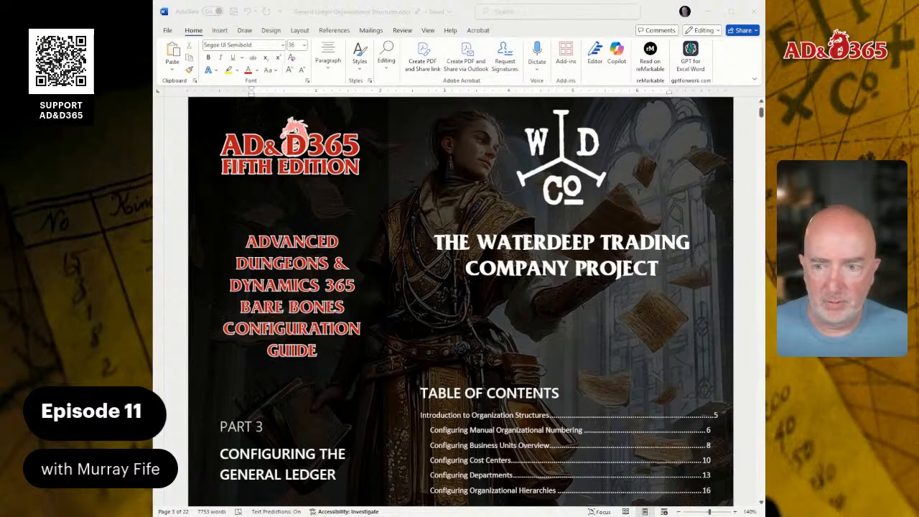
{"action": "scroll", "coordinate": [459, 301], "scroll_direction": "down", "scroll_amount": 10}
{"action": "scroll", "coordinate": [459, 302], "scroll_direction": "down", "scroll_amount": 10}
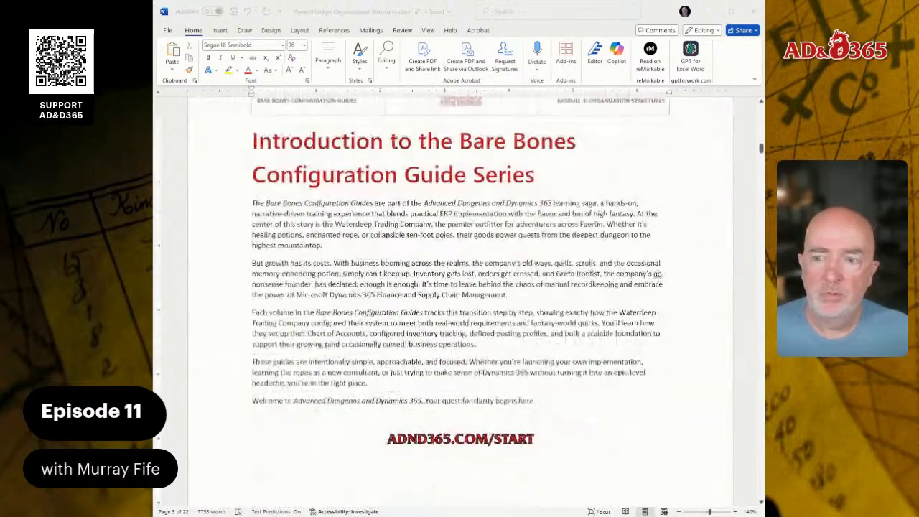
{"action": "scroll", "coordinate": [459, 302], "scroll_direction": "down", "scroll_amount": 10}
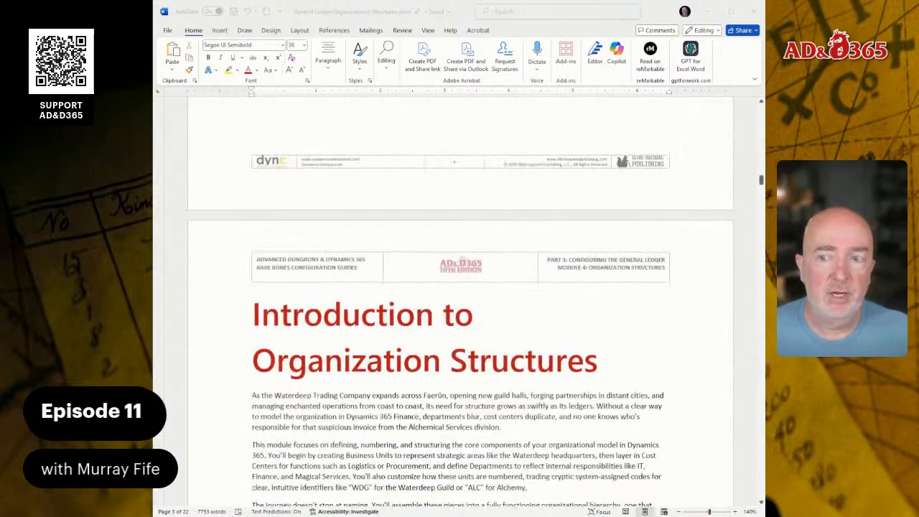
{"action": "scroll", "coordinate": [459, 301], "scroll_direction": "up", "scroll_amount": 4}
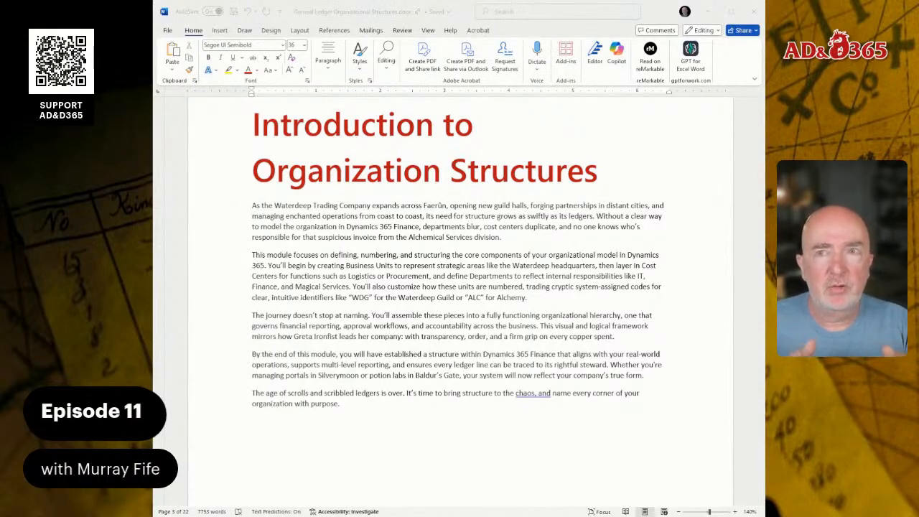
{"action": "scroll", "coordinate": [459, 287], "scroll_direction": "down", "scroll_amount": 2}
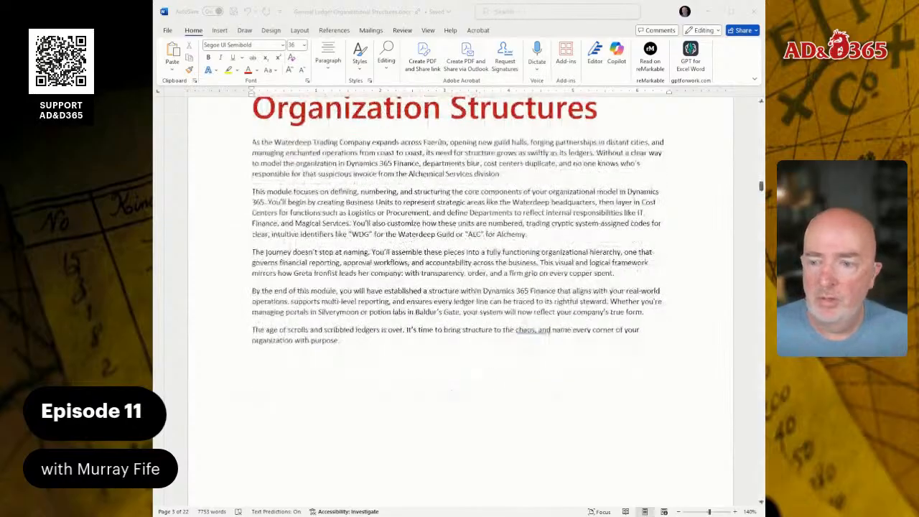
{"action": "scroll", "coordinate": [460, 301], "scroll_direction": "down", "scroll_amount": 10}
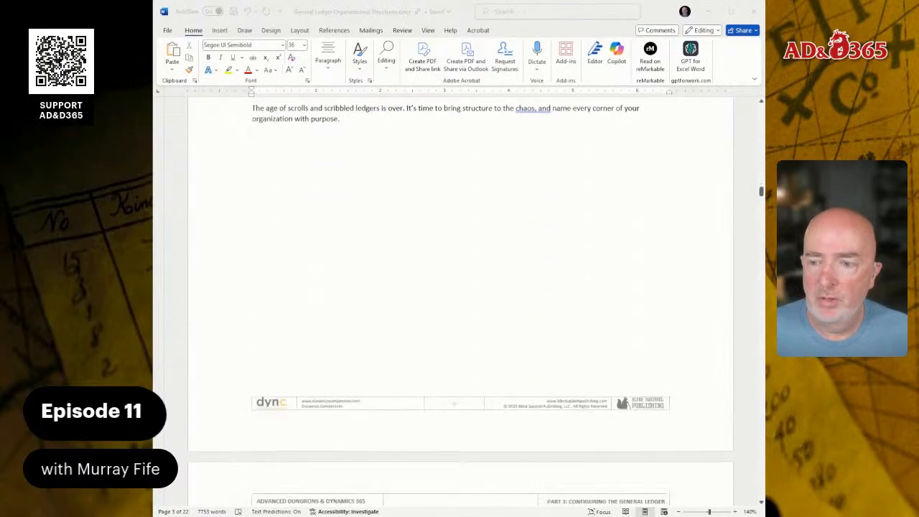
{"action": "scroll", "coordinate": [459, 304], "scroll_direction": "down", "scroll_amount": 2}
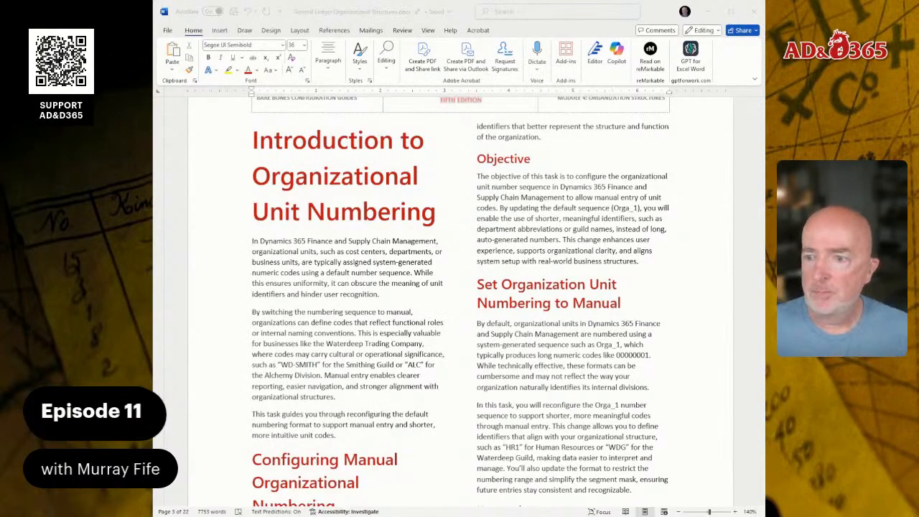
{"action": "scroll", "coordinate": [460, 301], "scroll_direction": "down", "scroll_amount": 1}
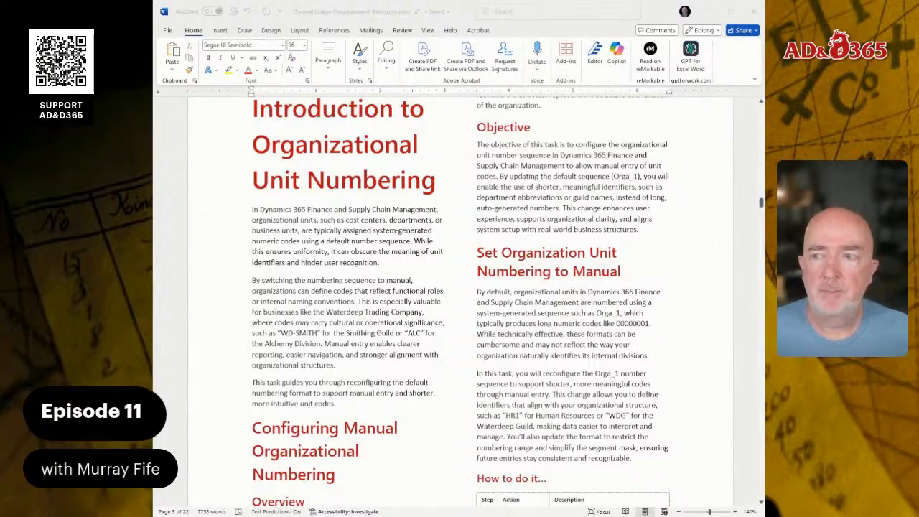
{"action": "scroll", "coordinate": [460, 301], "scroll_direction": "down", "scroll_amount": 10}
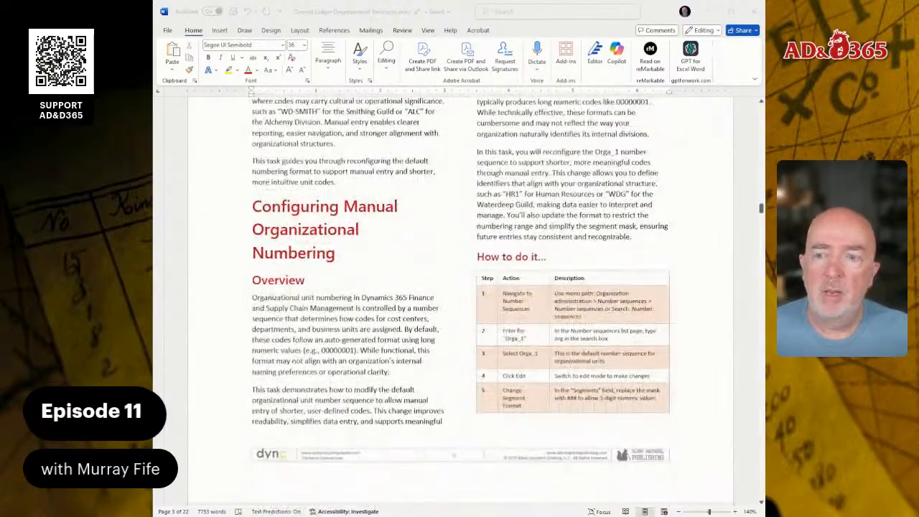
{"action": "scroll", "coordinate": [459, 302], "scroll_direction": "down", "scroll_amount": 15}
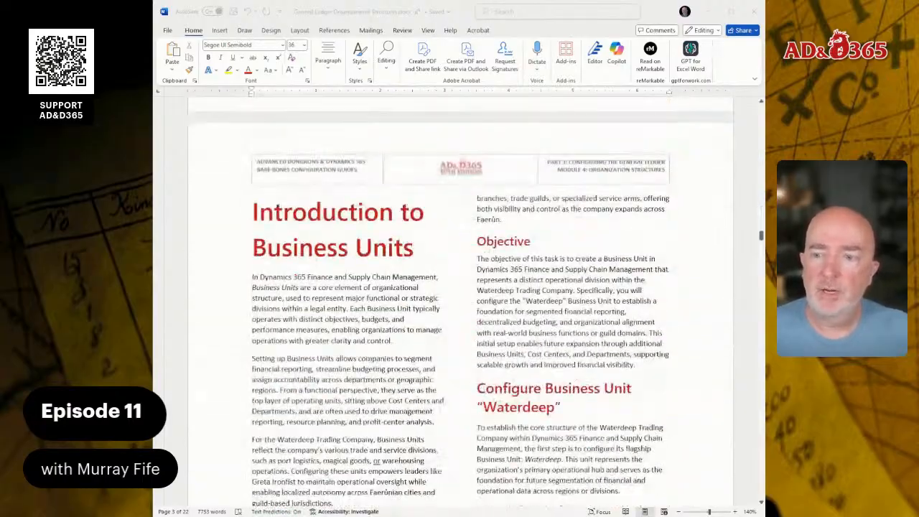
{"action": "scroll", "coordinate": [459, 301], "scroll_direction": "down", "scroll_amount": 2}
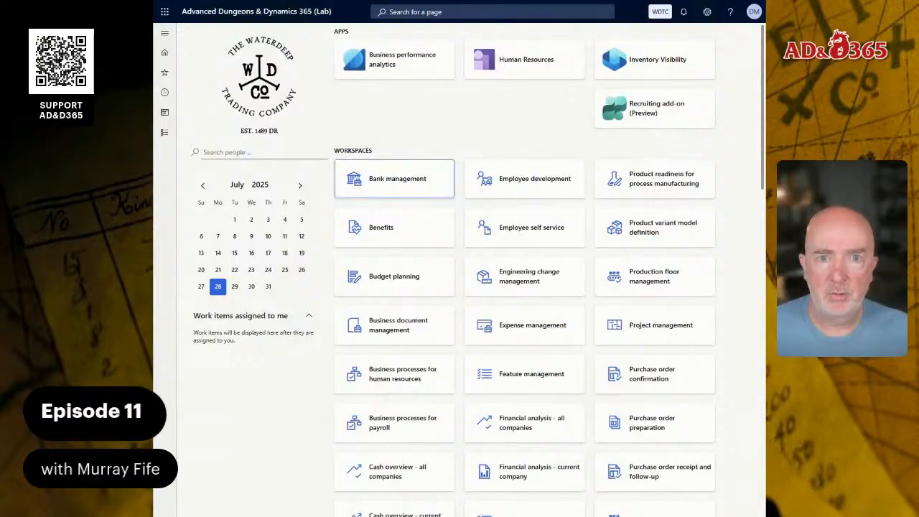
Search for operating units and open the Operating unit page
{"action": "left_click", "coordinate": [430, 13]}
{"action": "type", "text": "oper"}
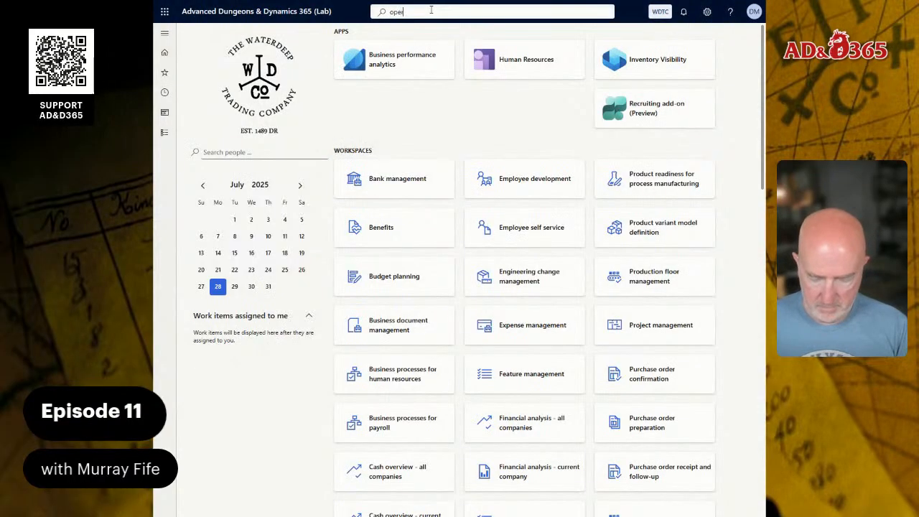
{"action": "type", "text": "ating un"}
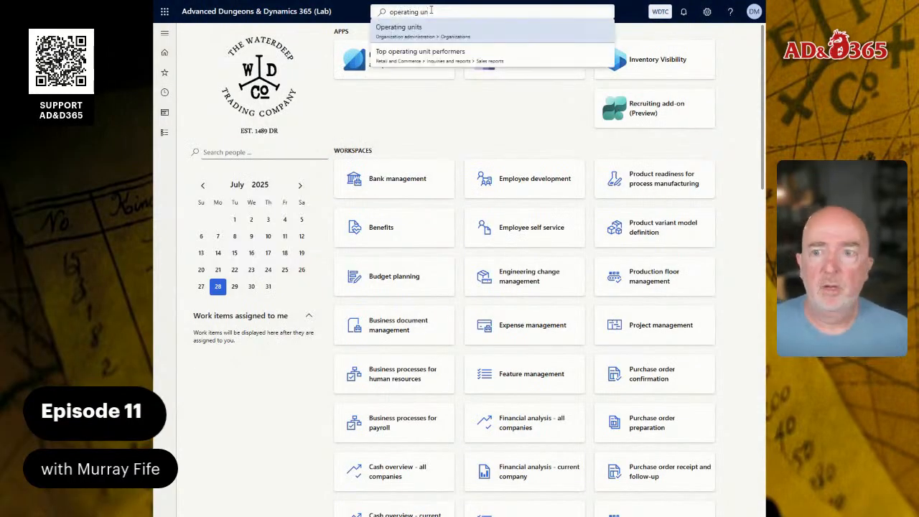
{"action": "key", "text": "Return"}
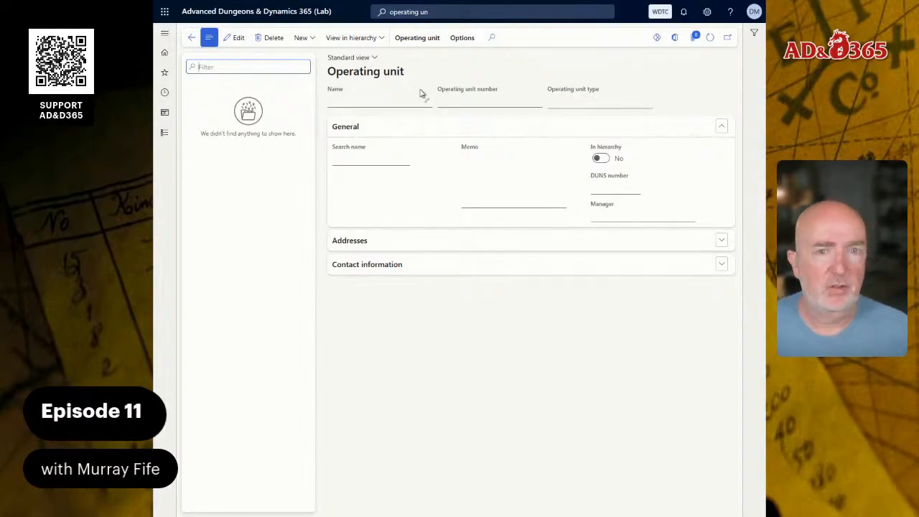
{"action": "left_click", "coordinate": [435, 13]}
{"action": "type", "text": "number"}
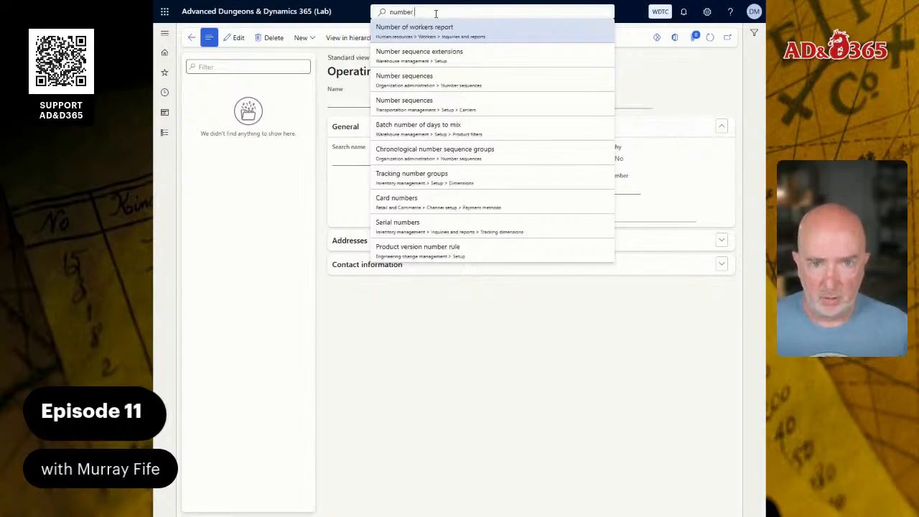
{"action": "type", "text": " seq"}
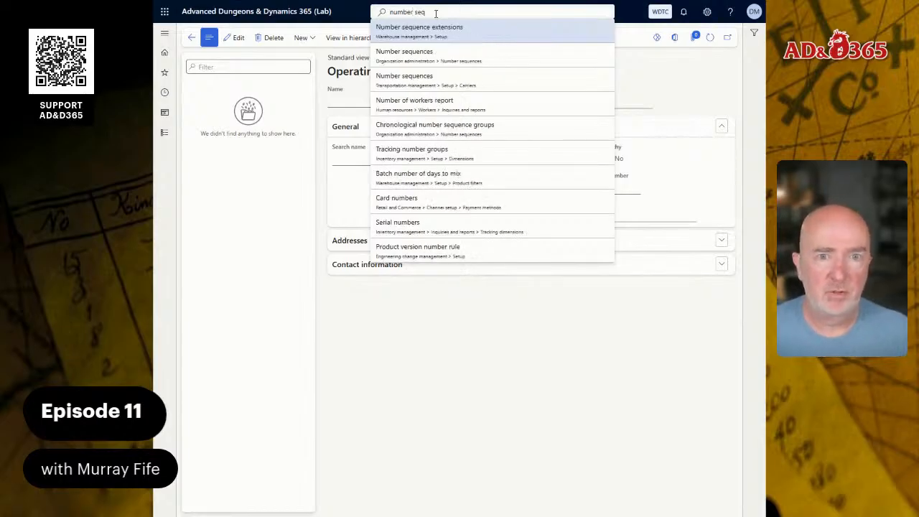
{"action": "key", "text": "Down"}
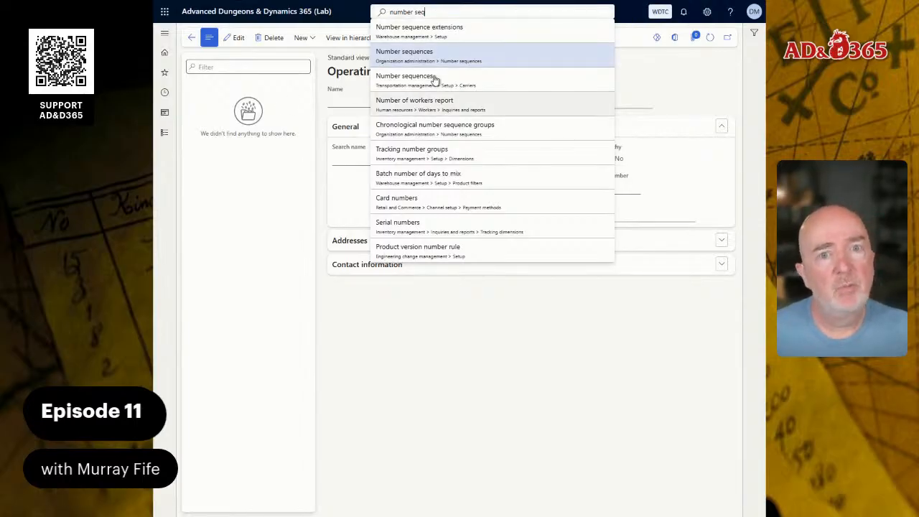
Open the Number sequences page under Organization administration in the modules menu
{"action": "left_click", "coordinate": [165, 135]}
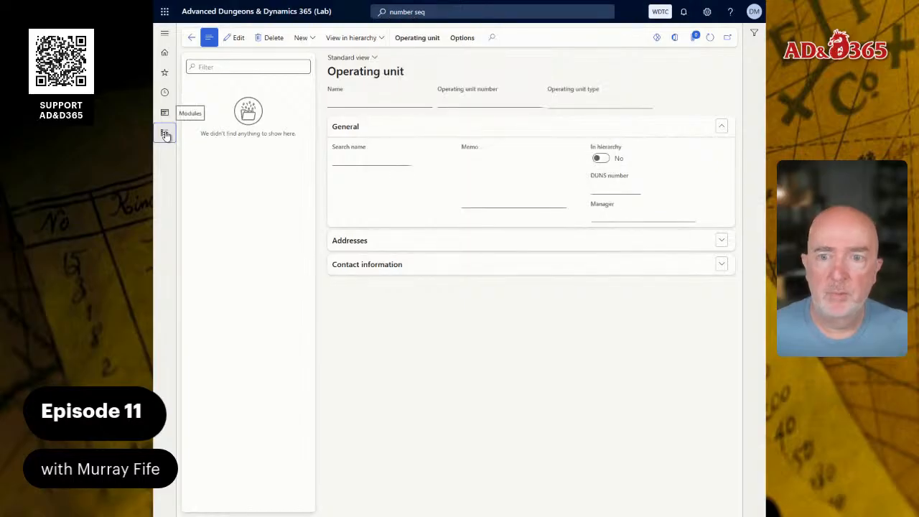
{"action": "scroll", "coordinate": [222, 268], "scroll_direction": "down", "scroll_amount": 5}
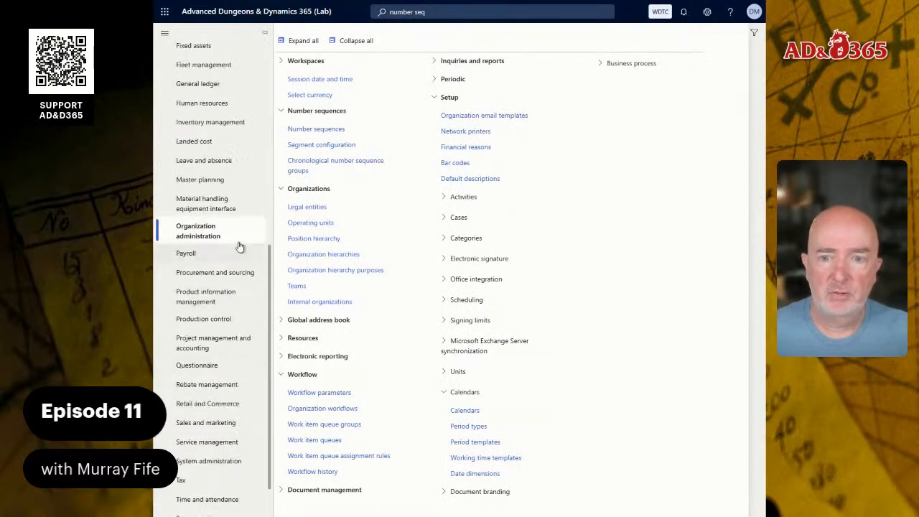
{"action": "left_click", "coordinate": [331, 129]}
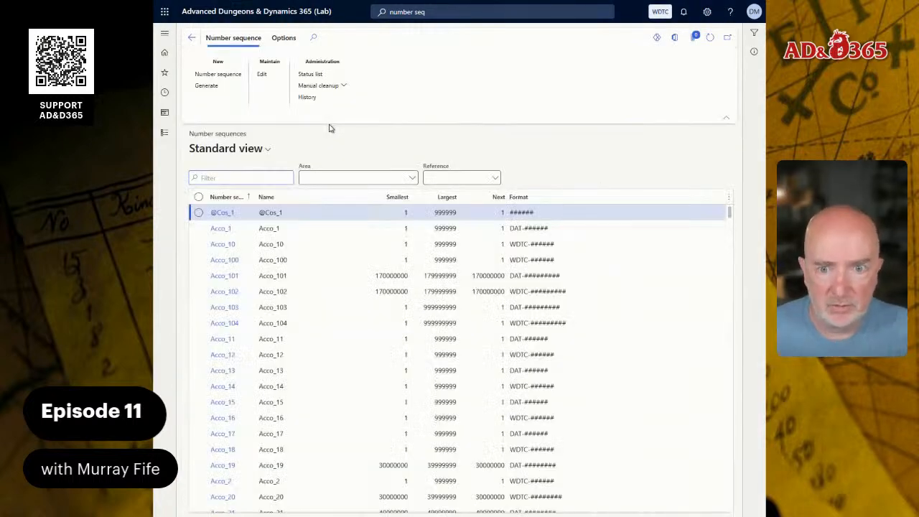
Filter the number sequences list by orga to locate the Orga_1 sequence
{"action": "scroll", "coordinate": [290, 240], "scroll_direction": "down", "scroll_amount": 5}
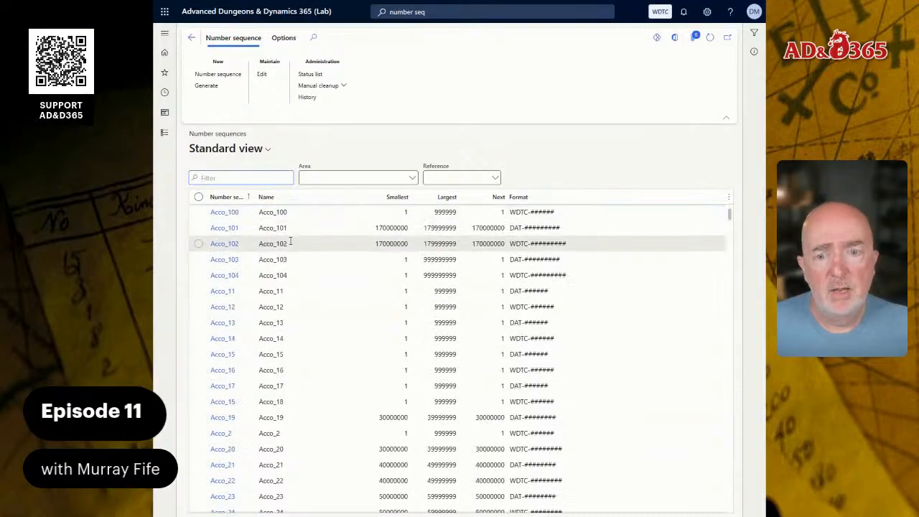
{"action": "scroll", "coordinate": [292, 243], "scroll_direction": "down", "scroll_amount": 10}
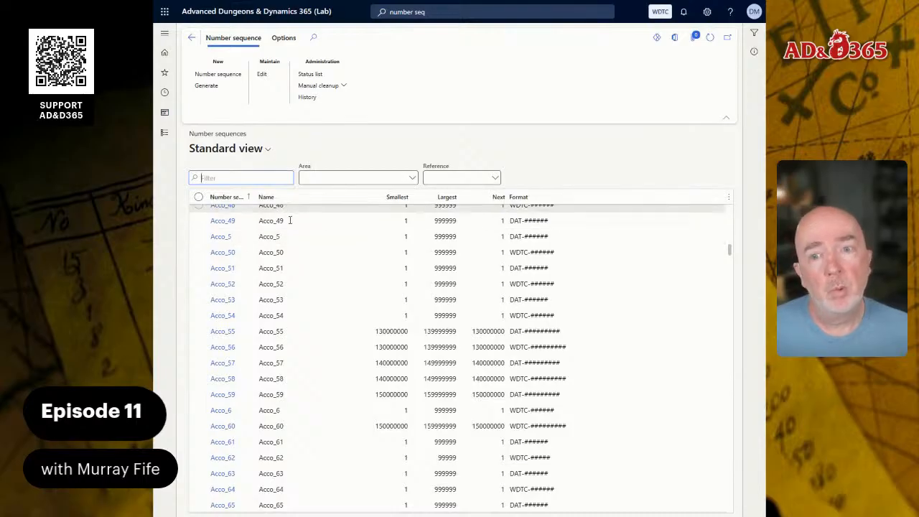
{"action": "type", "text": "or"}
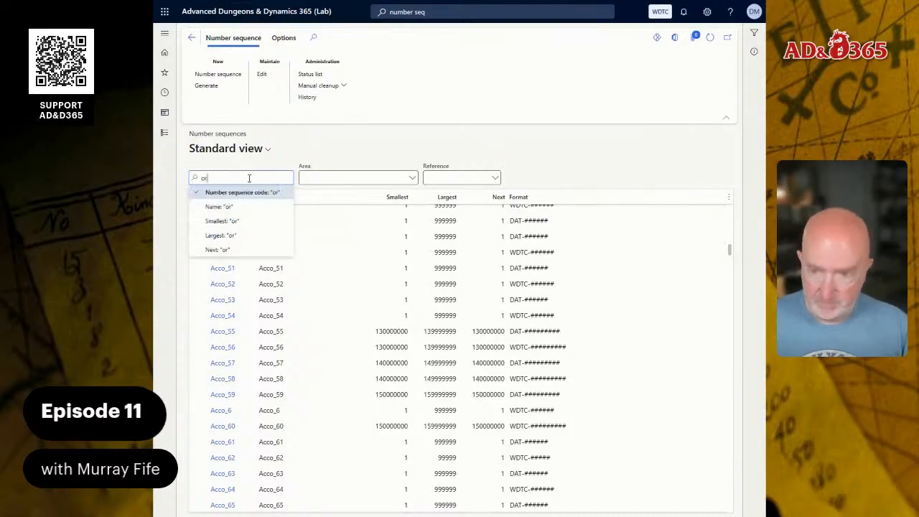
{"action": "type", "text": "ga"}
{"action": "key", "text": "Return"}
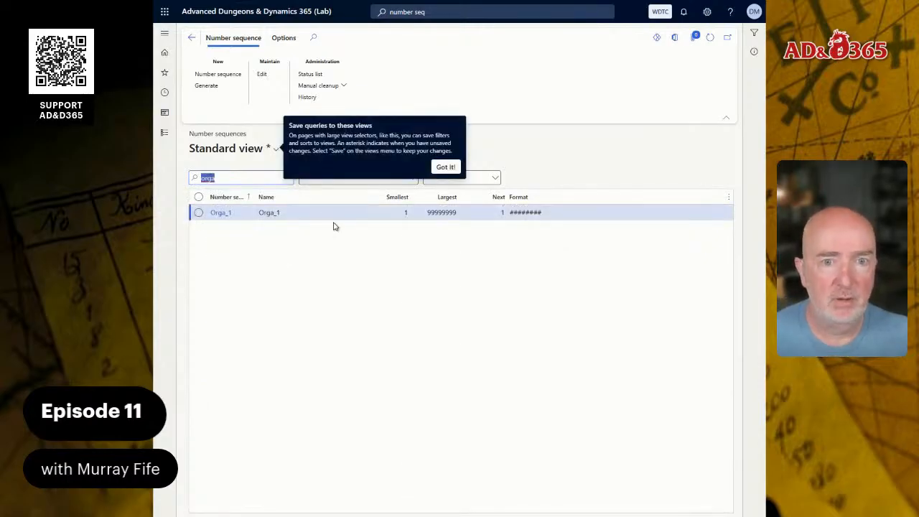
Open the Orga_1 number sequence record and put it into edit mode
{"action": "left_click", "coordinate": [448, 167]}
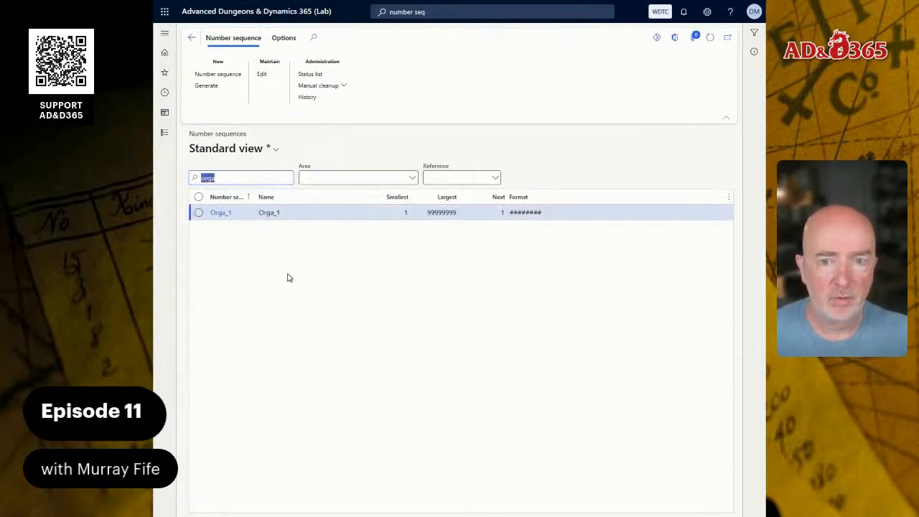
{"action": "left_click", "coordinate": [220, 214]}
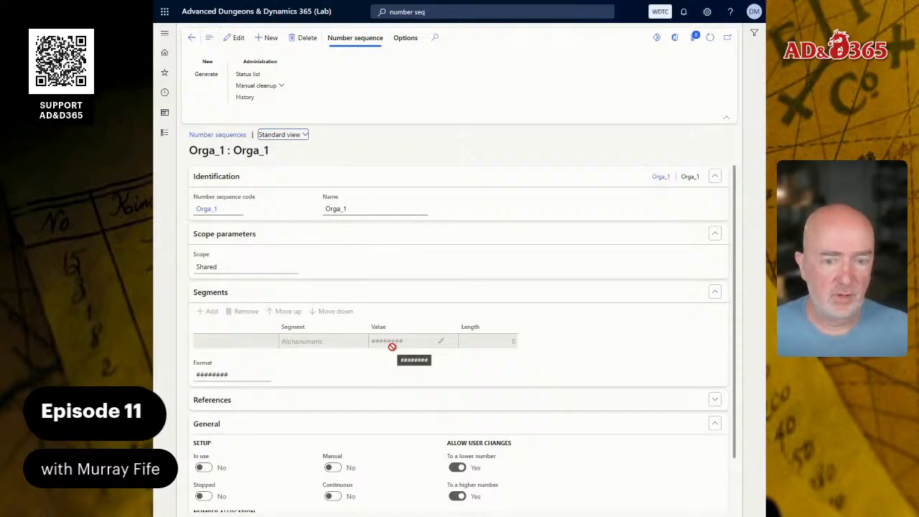
{"action": "scroll", "coordinate": [394, 395], "scroll_direction": "down", "scroll_amount": 1}
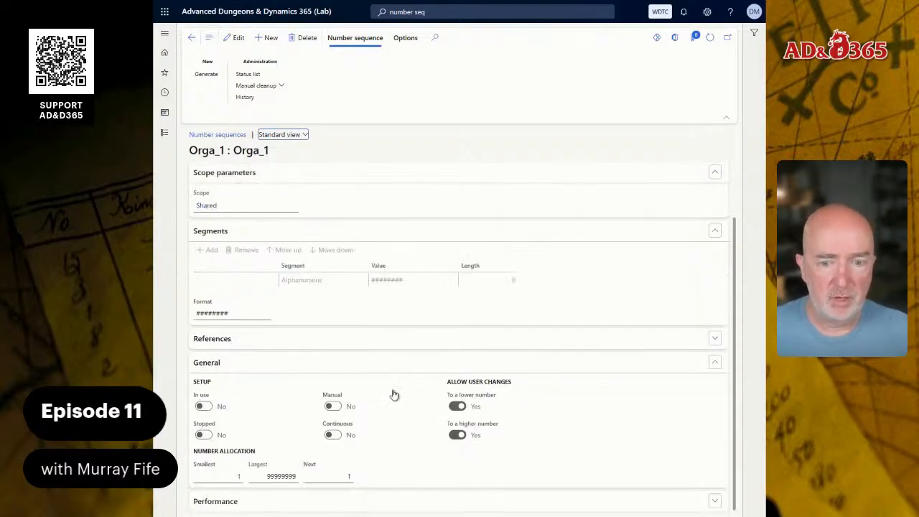
{"action": "left_click", "coordinate": [236, 37]}
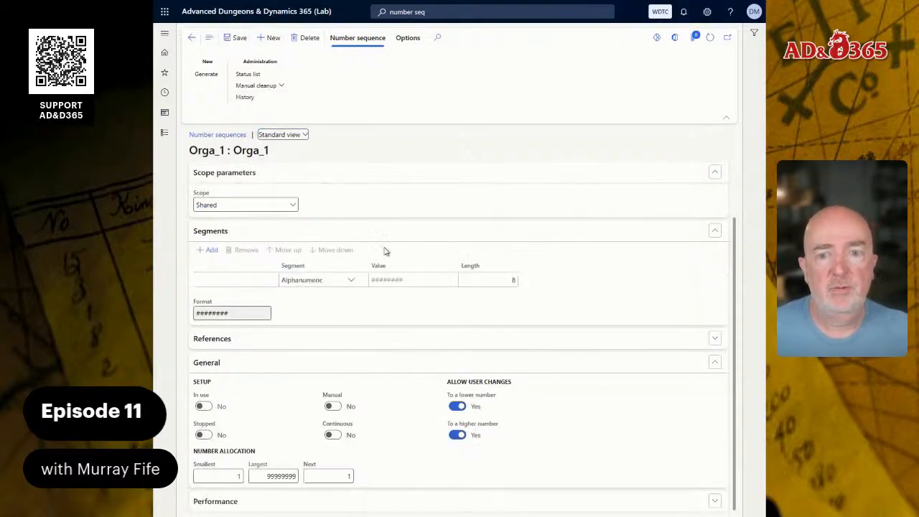
Turn on Manual numbering for the Orga_1 sequence and save the record
{"action": "left_click", "coordinate": [474, 280]}
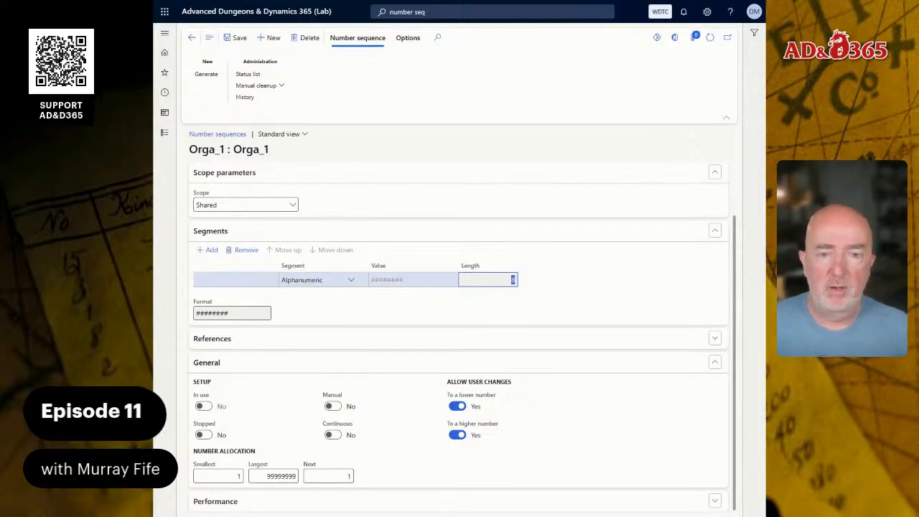
{"action": "left_click", "coordinate": [320, 301]}
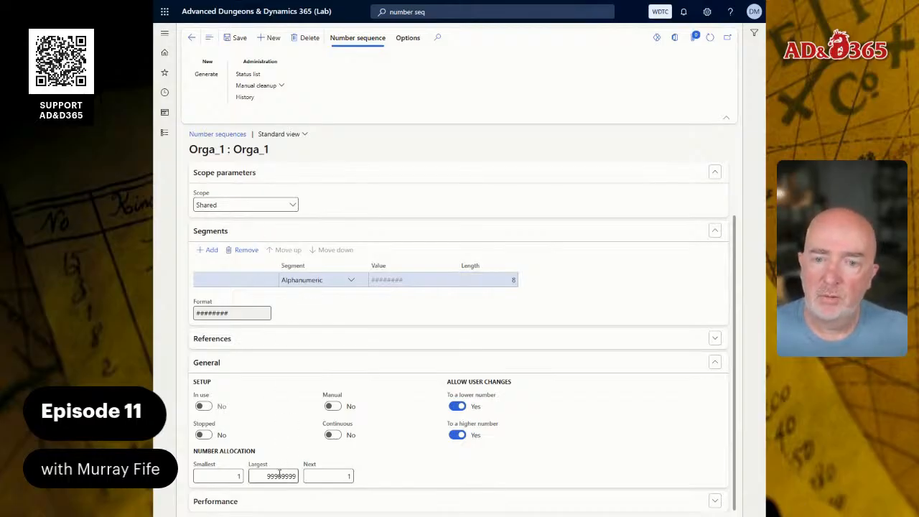
{"action": "scroll", "coordinate": [316, 262], "scroll_direction": "up", "scroll_amount": 1}
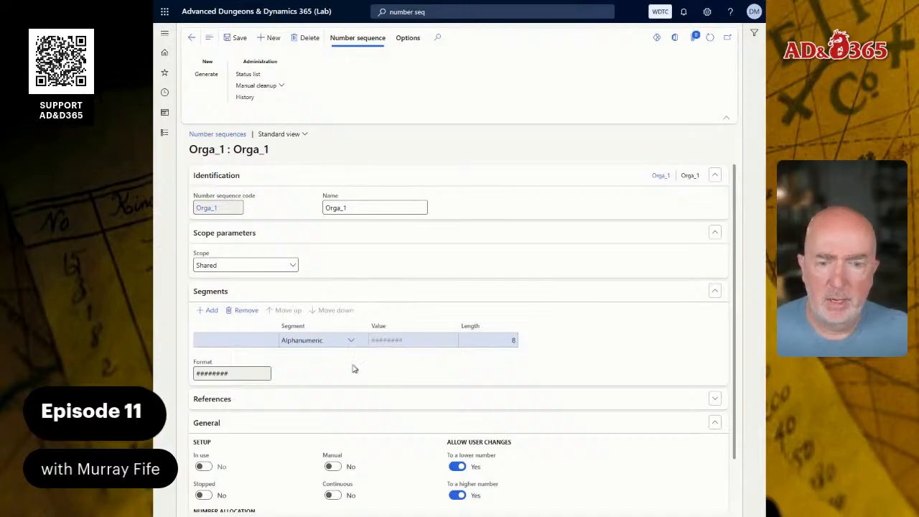
{"action": "left_click", "coordinate": [334, 466]}
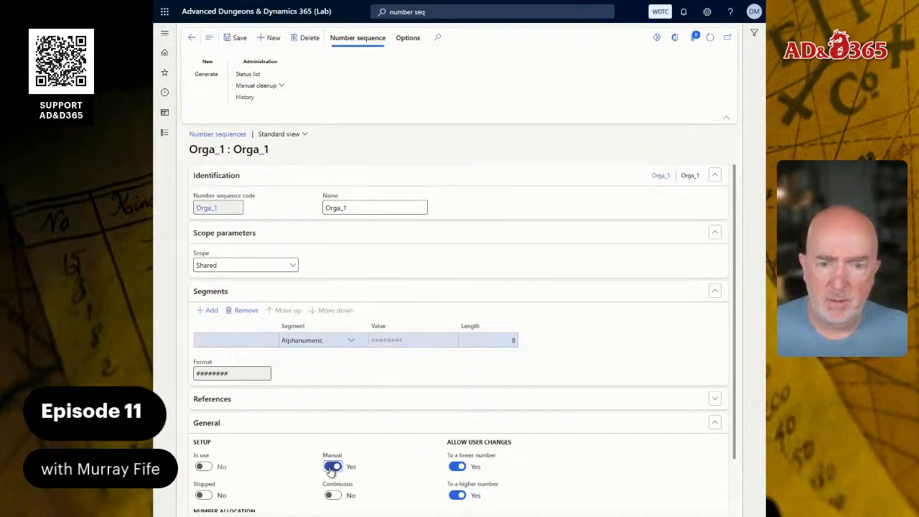
{"action": "left_click", "coordinate": [334, 466]}
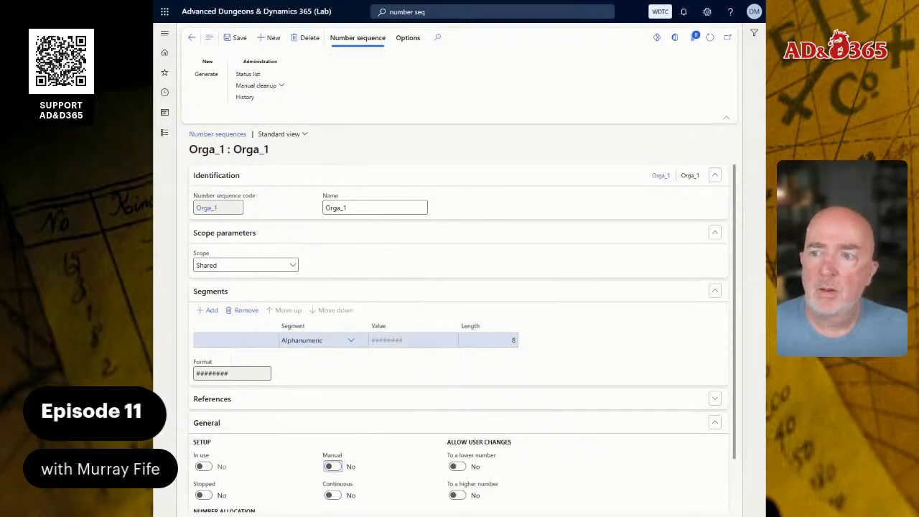
{"action": "left_click", "coordinate": [332, 466]}
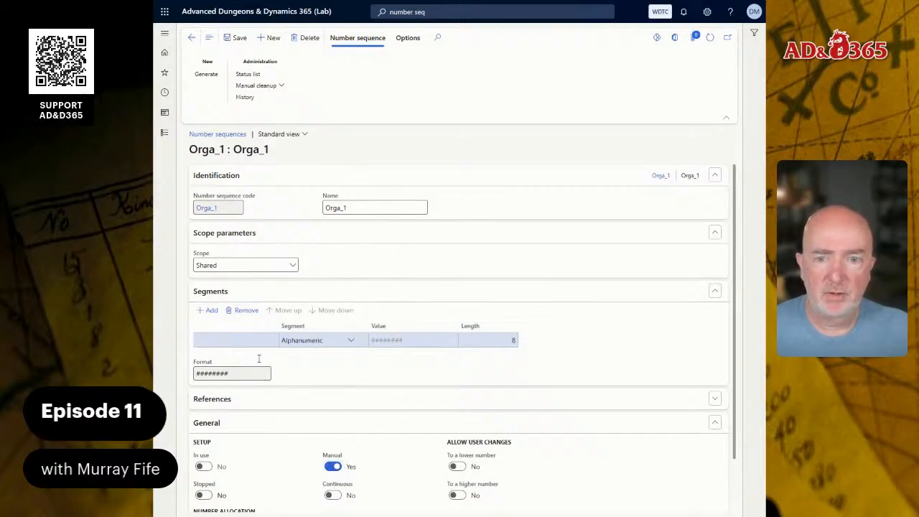
{"action": "left_click", "coordinate": [240, 38]}
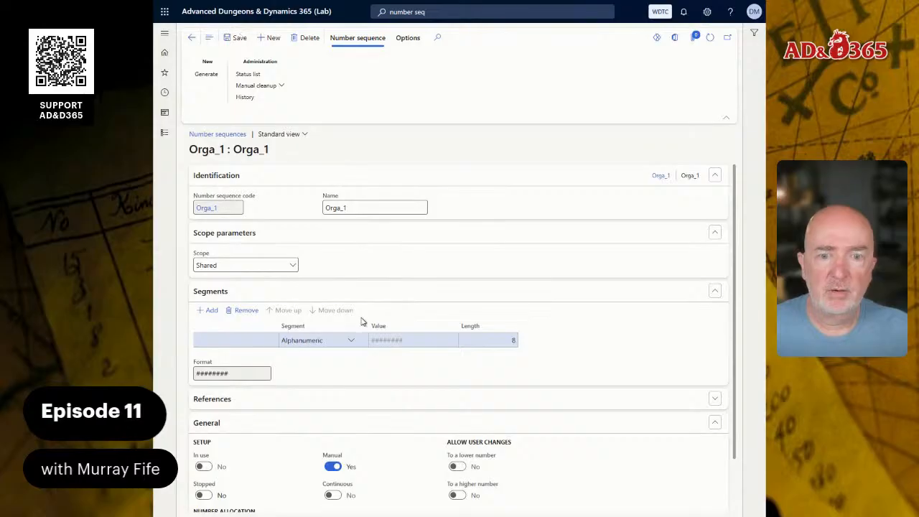
Change the alphanumeric segment value to ### and try to save the sequence
{"action": "left_click", "coordinate": [408, 337]}
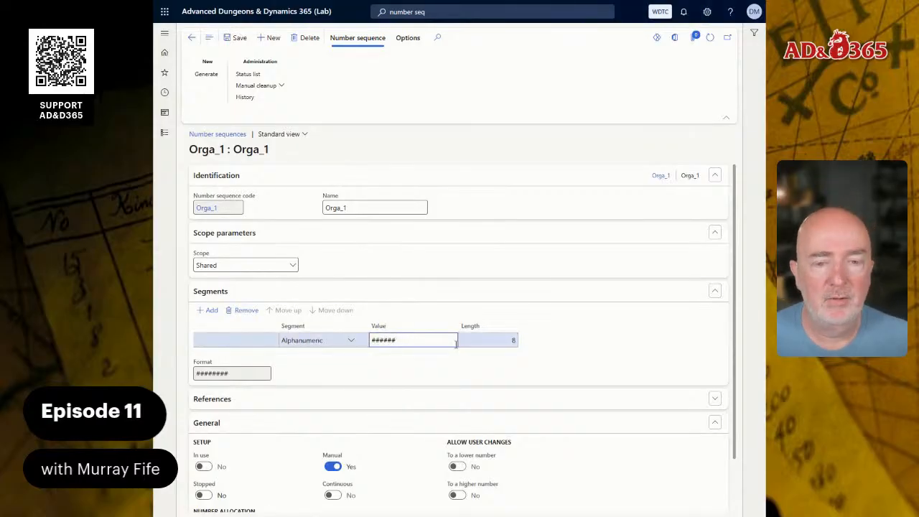
{"action": "key", "text": "Tab"}
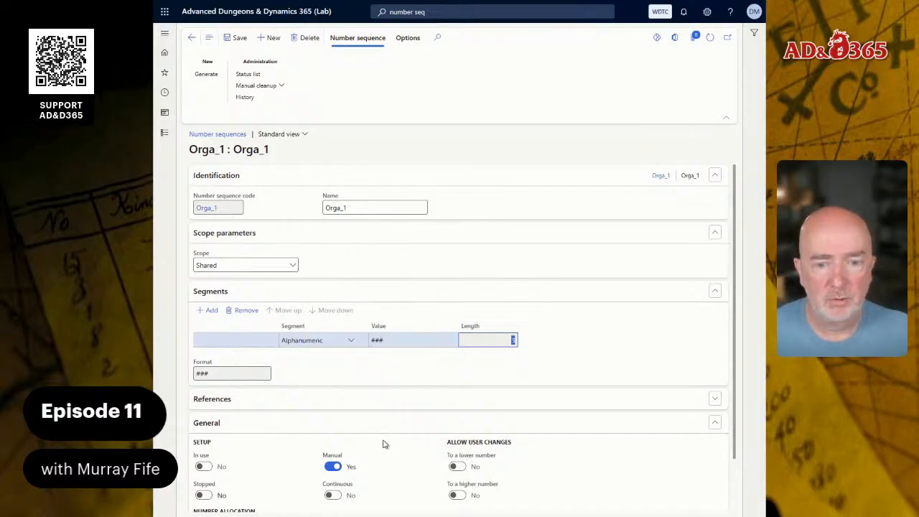
{"action": "left_click", "coordinate": [405, 342]}
{"action": "left_click_drag", "start_coordinate": [405, 344], "coordinate": [356, 344]}
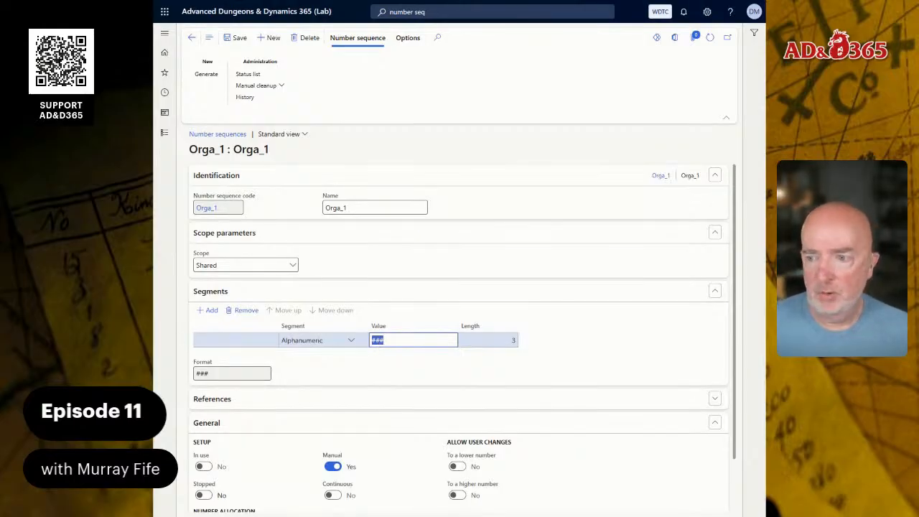
{"action": "scroll", "coordinate": [344, 375], "scroll_direction": "down", "scroll_amount": 2}
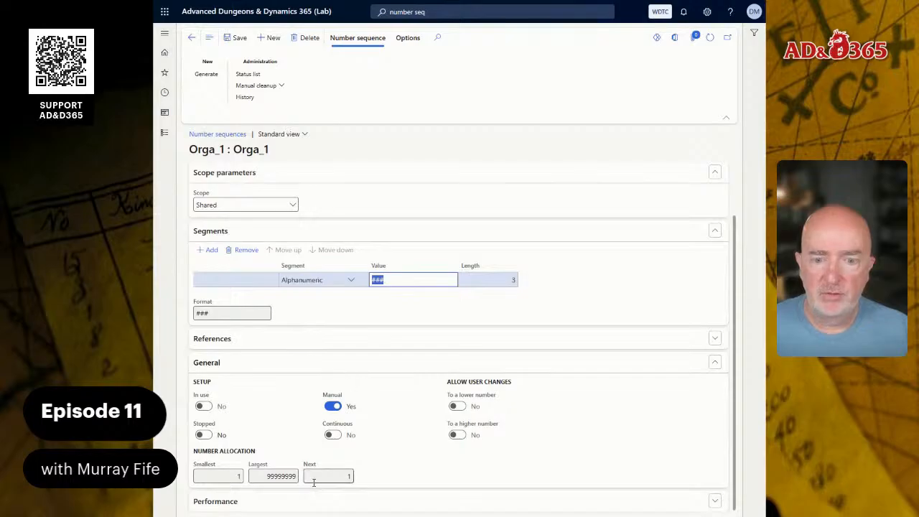
{"action": "left_click", "coordinate": [270, 482]}
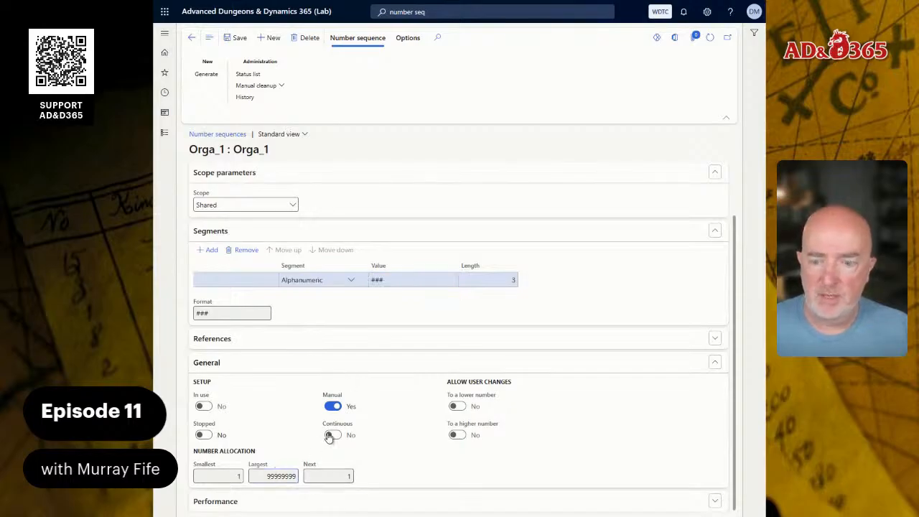
{"action": "left_click", "coordinate": [233, 37]}
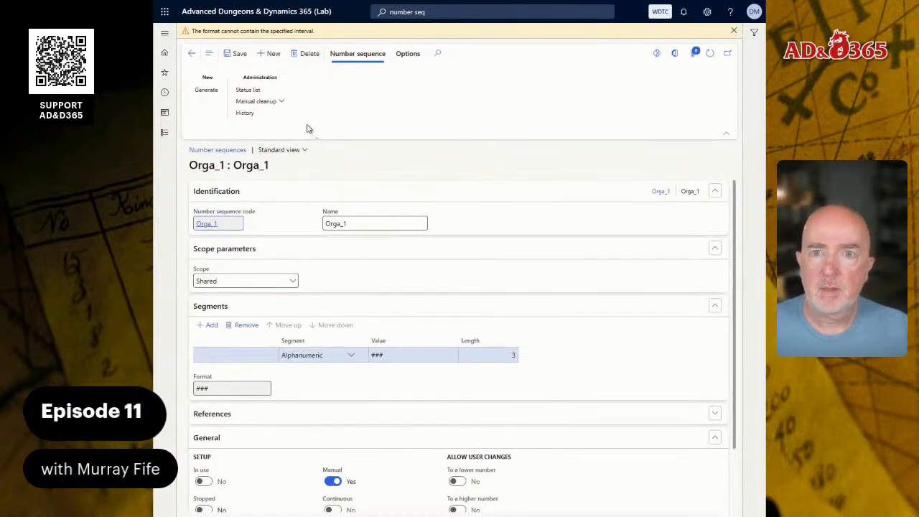
With Manual switched off, set the Largest number to 999 and save the sequence
{"action": "scroll", "coordinate": [352, 345], "scroll_direction": "down", "scroll_amount": 1}
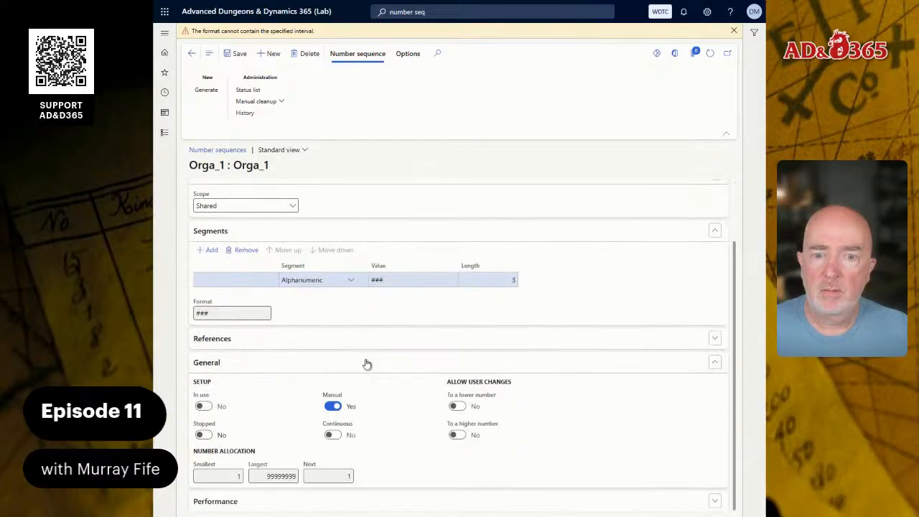
{"action": "left_click", "coordinate": [332, 406]}
{"action": "left_click", "coordinate": [281, 476]}
{"action": "key", "text": "BackSpace"}
{"action": "key", "text": "BackSpace"}
{"action": "key", "text": "BackSpace"}
{"action": "key", "text": "BackSpace"}
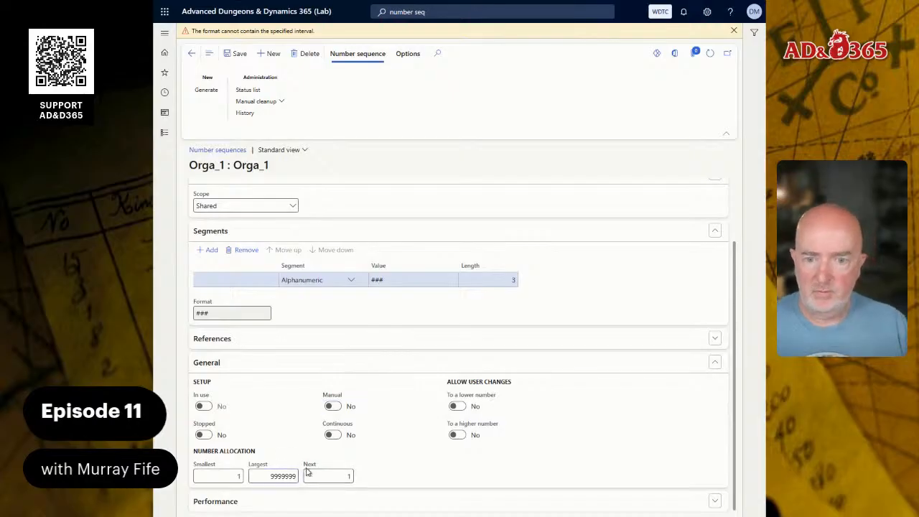
{"action": "key", "text": "BackSpace"}
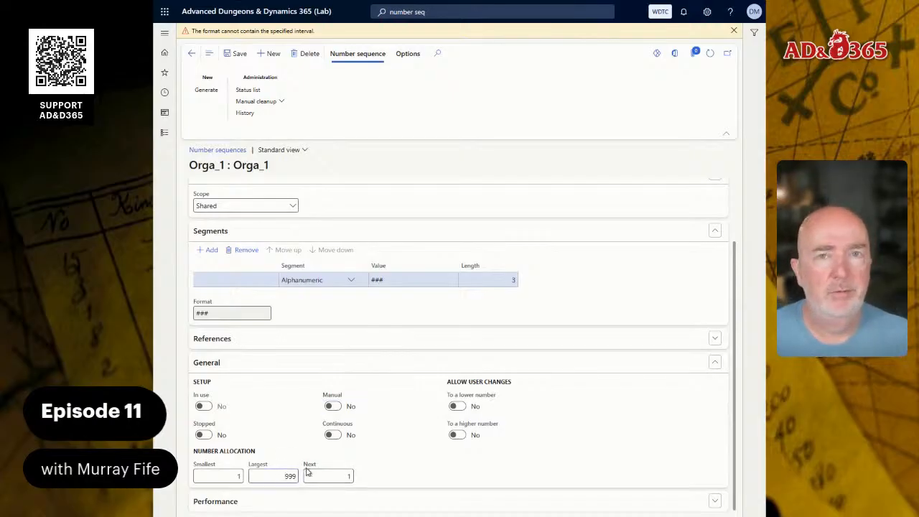
{"action": "left_click", "coordinate": [233, 53]}
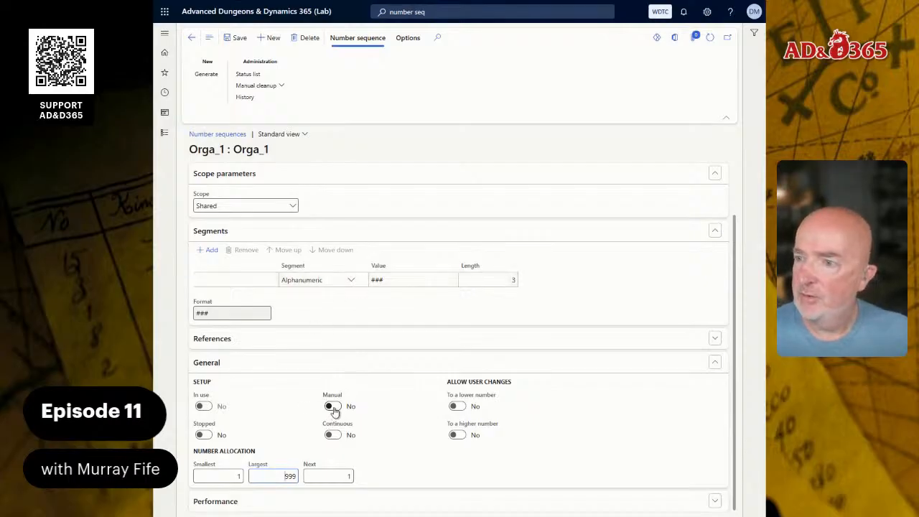
Switch Manual numbering back on for the sequence and save the record
{"action": "left_click", "coordinate": [332, 407]}
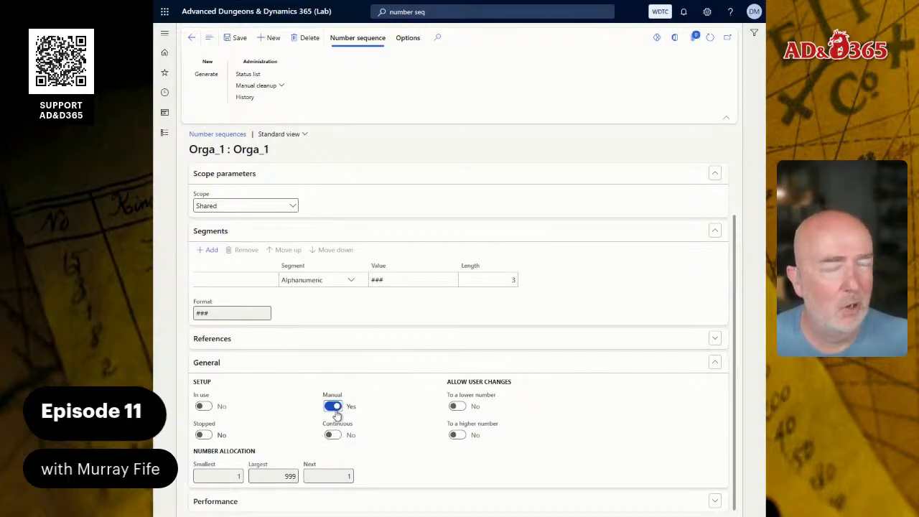
{"action": "left_click", "coordinate": [387, 279]}
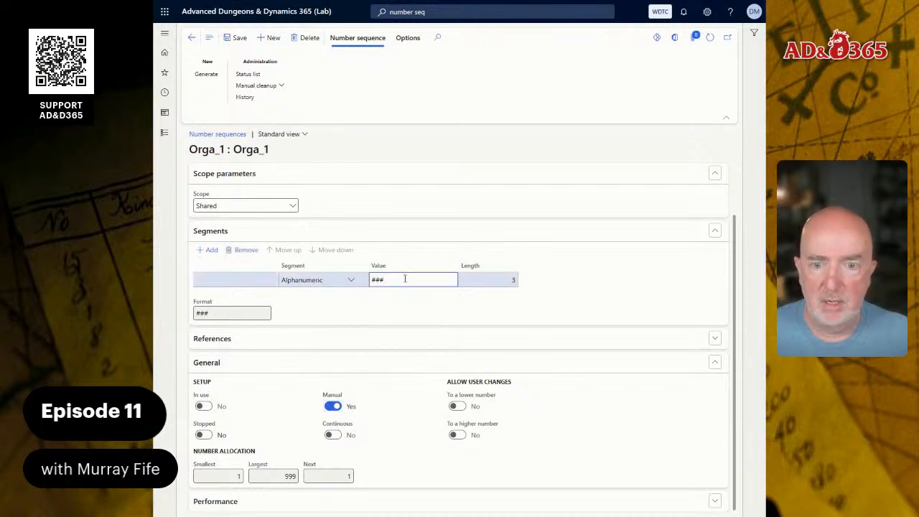
{"action": "left_click", "coordinate": [283, 477]}
{"action": "double_click", "coordinate": [300, 475]}
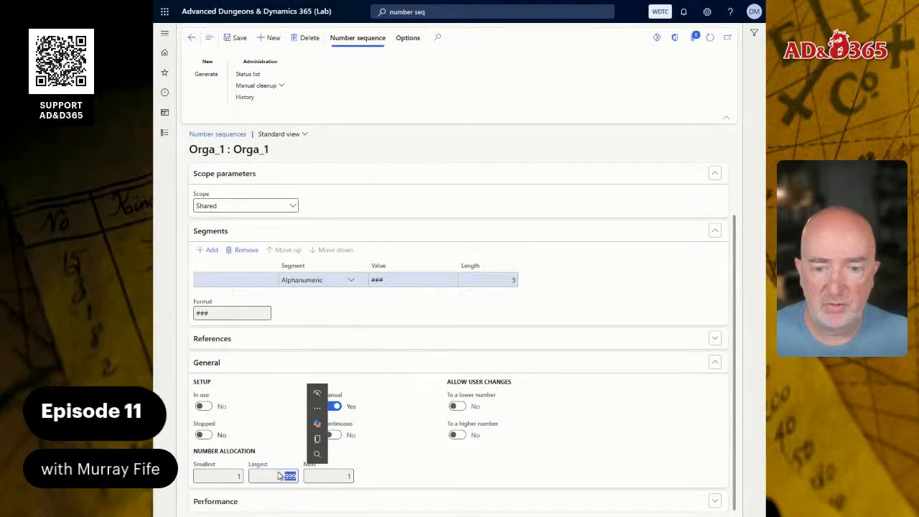
{"action": "mouse_move", "coordinate": [375, 386]}
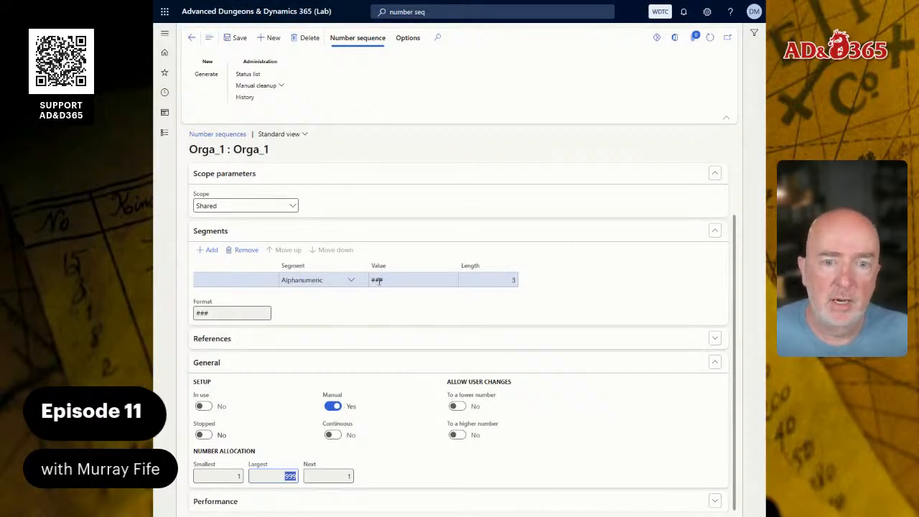
{"action": "left_click", "coordinate": [379, 281]}
{"action": "left_click_drag", "start_coordinate": [372, 280], "coordinate": [384, 280]}
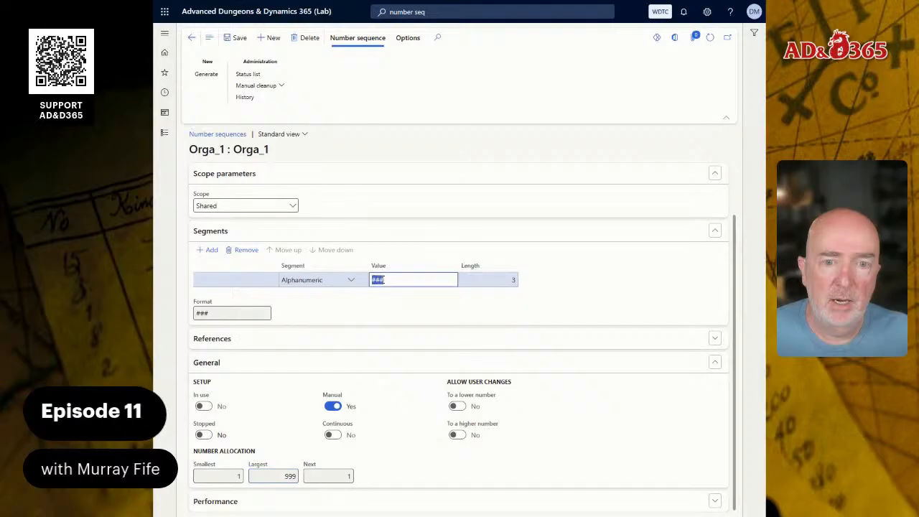
{"action": "left_click", "coordinate": [495, 281]}
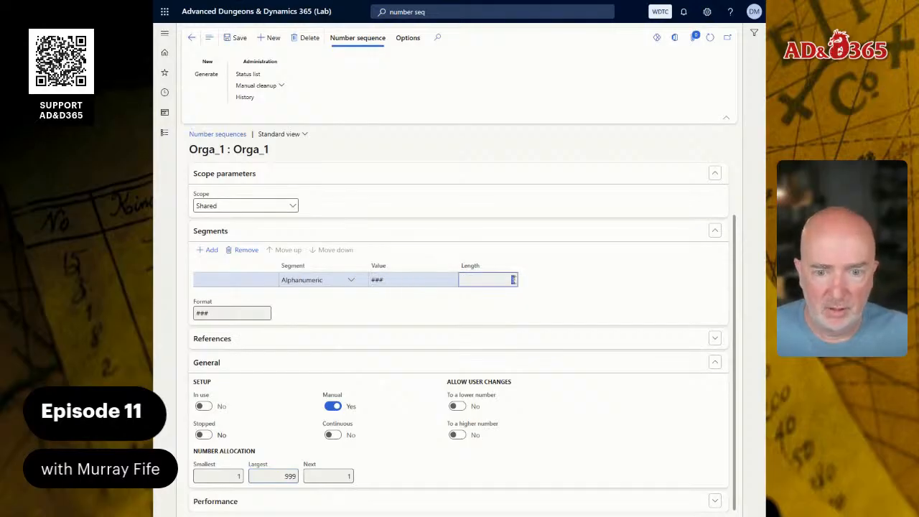
{"action": "double_click", "coordinate": [280, 476]}
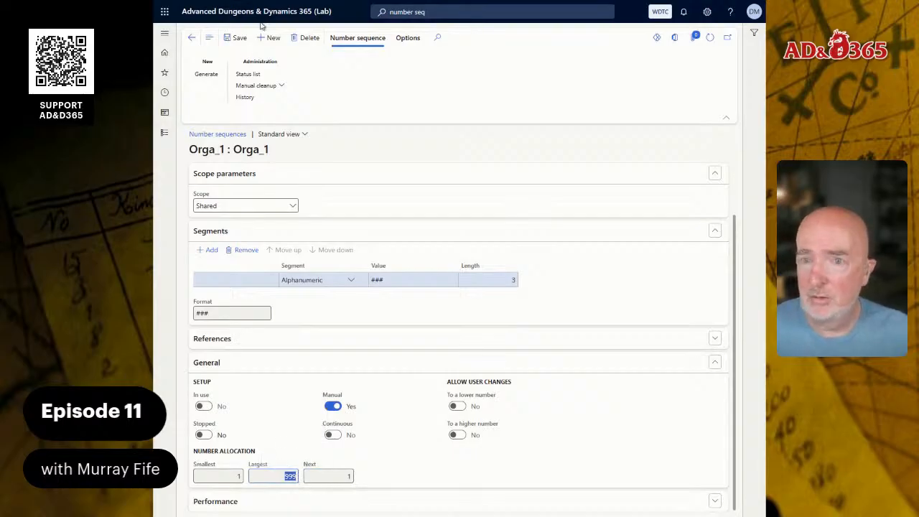
{"action": "left_click", "coordinate": [244, 38]}
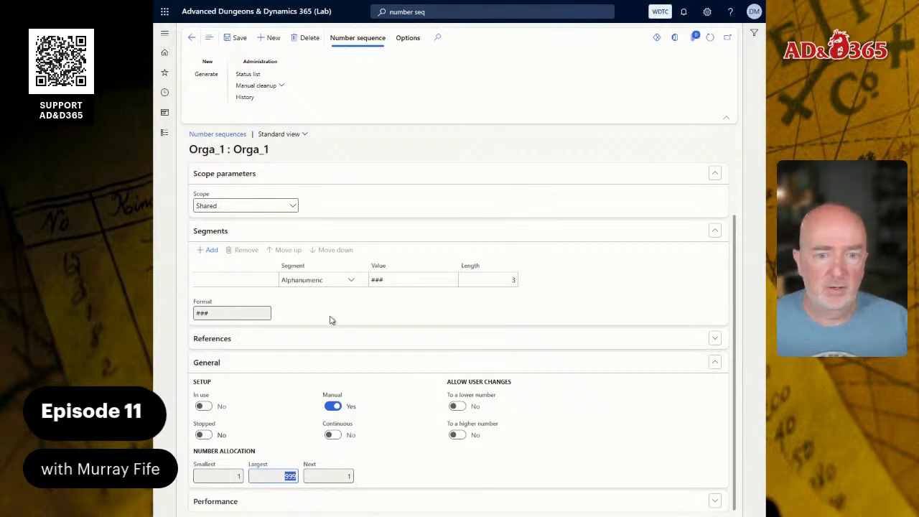
Switch to the configuration guide document and read through the Business Units configuration section
{"action": "left_click", "coordinate": [244, 12]}
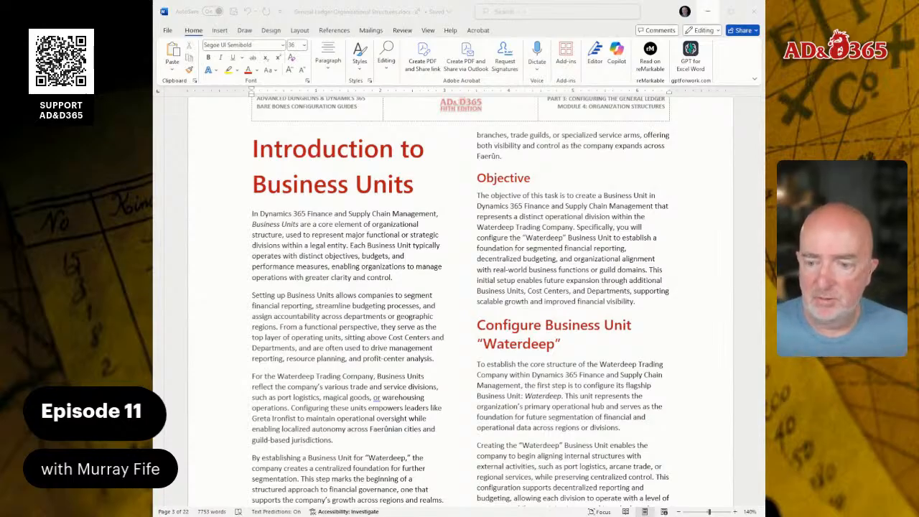
{"action": "scroll", "coordinate": [459, 301], "scroll_direction": "down", "scroll_amount": 2}
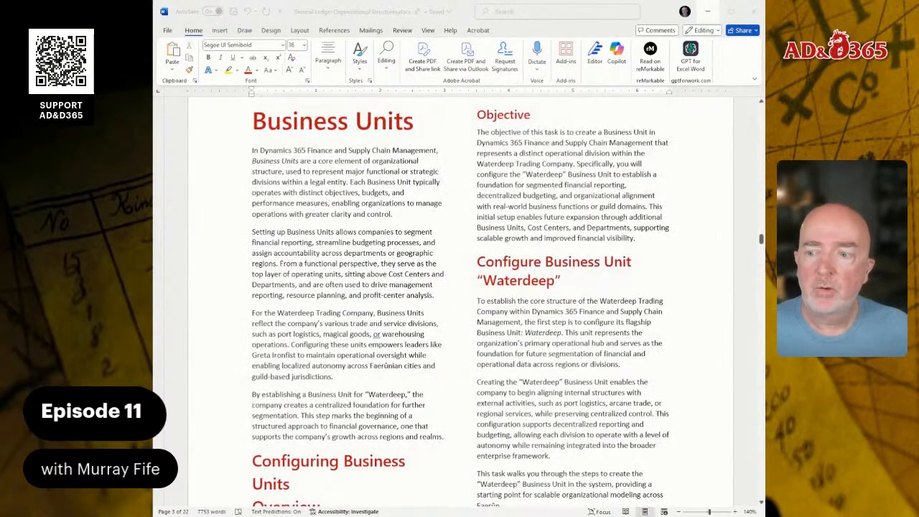
{"action": "scroll", "coordinate": [459, 301], "scroll_direction": "down", "scroll_amount": 2}
{"action": "scroll", "coordinate": [459, 301], "scroll_direction": "down", "scroll_amount": 2}
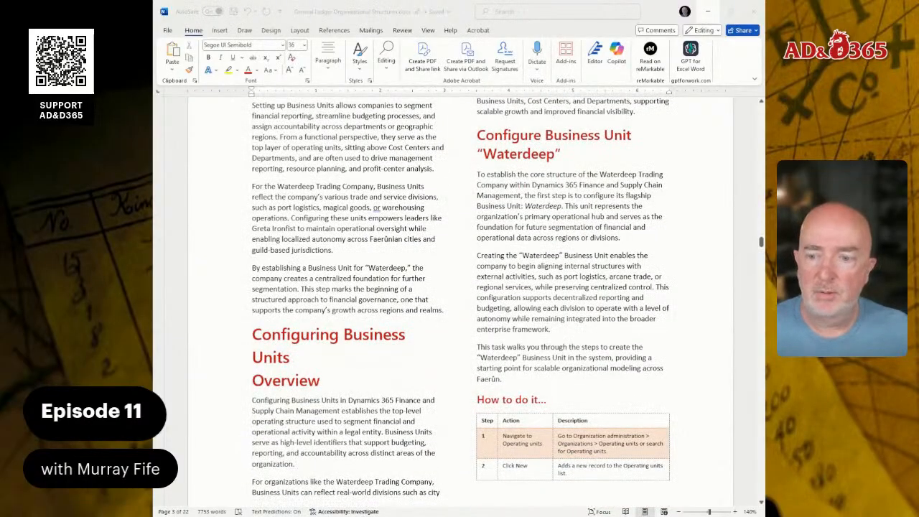
{"action": "scroll", "coordinate": [459, 301], "scroll_direction": "down", "scroll_amount": 1}
{"action": "scroll", "coordinate": [459, 301], "scroll_direction": "down", "scroll_amount": 7}
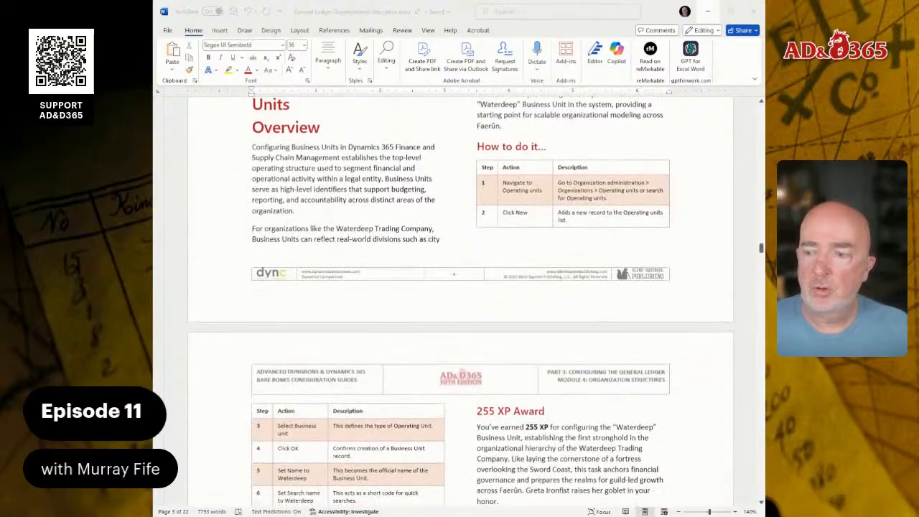
{"action": "scroll", "coordinate": [459, 302], "scroll_direction": "down", "scroll_amount": 3}
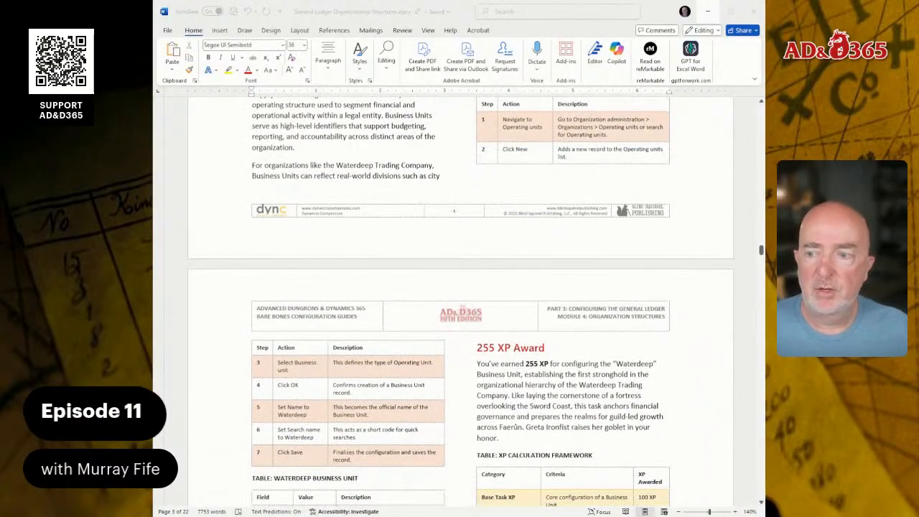
{"action": "scroll", "coordinate": [459, 302], "scroll_direction": "down", "scroll_amount": 2}
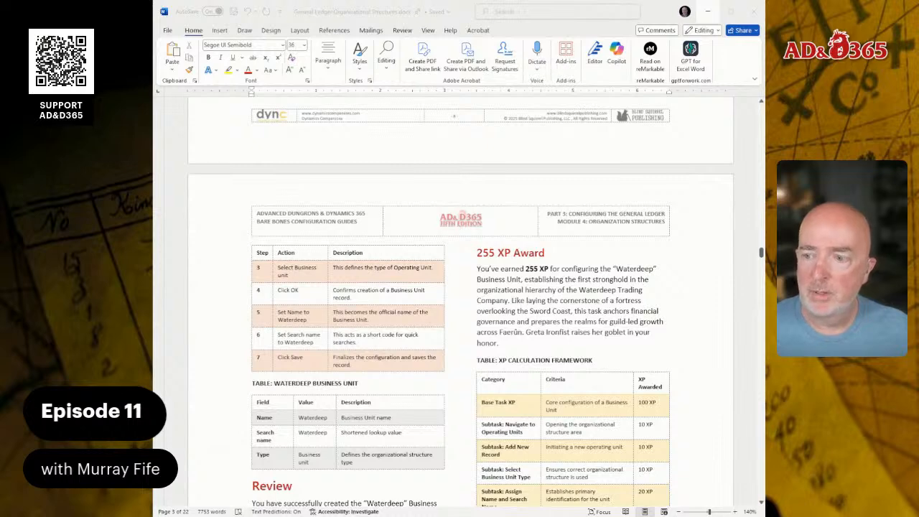
Review the guide's Waterdeep business unit steps, field table and the following cost center section
{"action": "scroll", "coordinate": [459, 301], "scroll_direction": "down", "scroll_amount": 5}
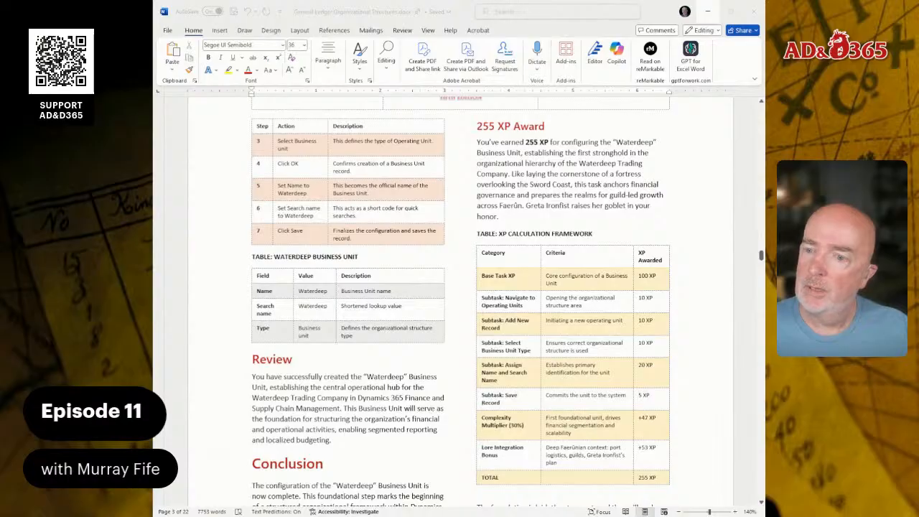
{"action": "scroll", "coordinate": [459, 301], "scroll_direction": "down", "scroll_amount": 20}
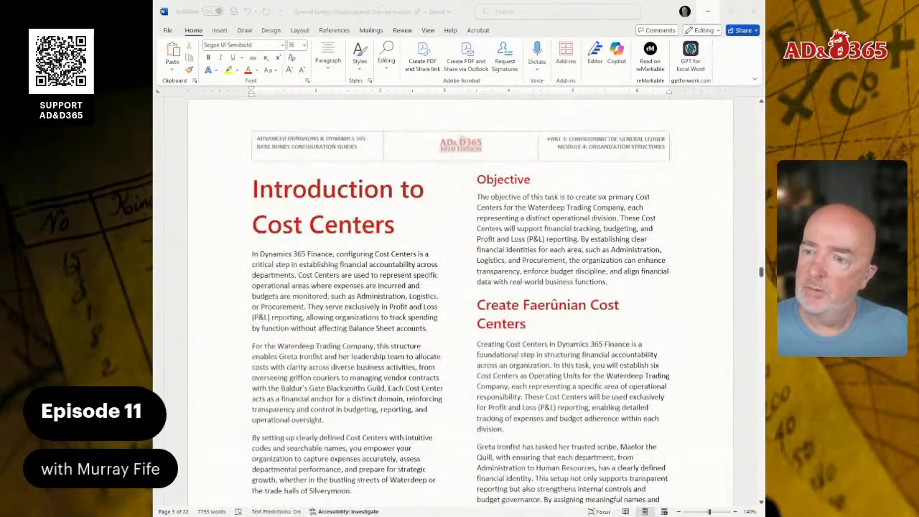
{"action": "scroll", "coordinate": [459, 301], "scroll_direction": "down", "scroll_amount": 8}
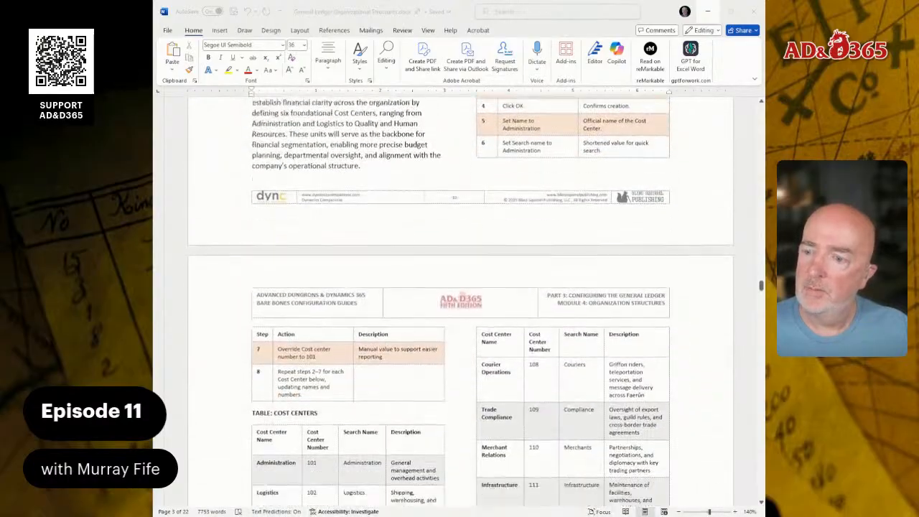
{"action": "scroll", "coordinate": [460, 302], "scroll_direction": "up", "scroll_amount": 20}
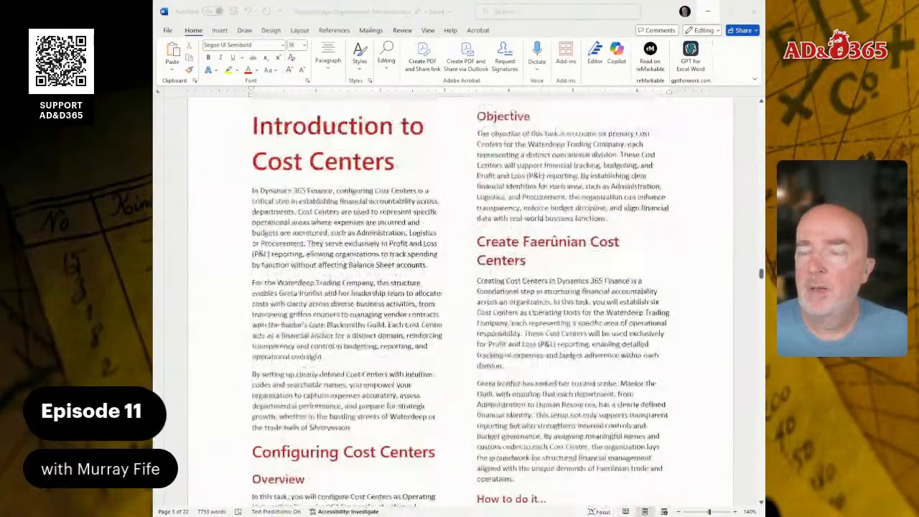
{"action": "scroll", "coordinate": [459, 301], "scroll_direction": "up", "scroll_amount": 12}
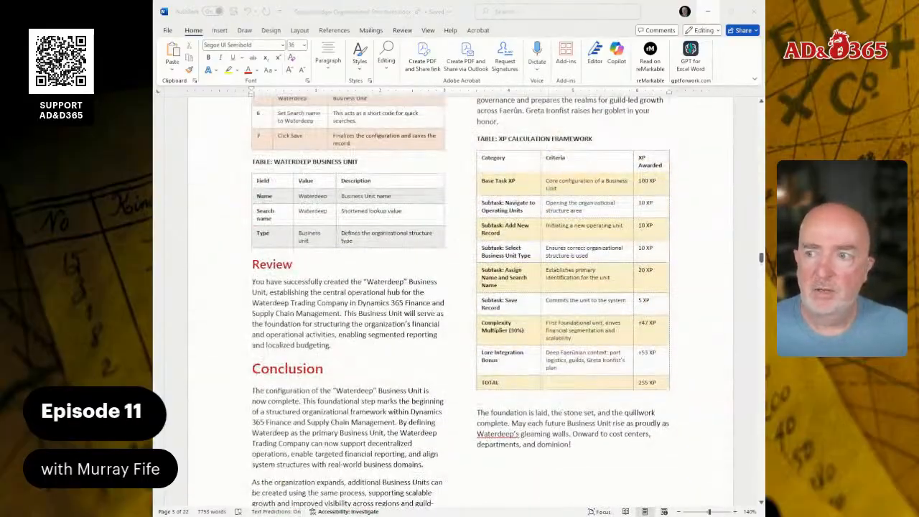
{"action": "scroll", "coordinate": [459, 302], "scroll_direction": "up", "scroll_amount": 2}
{"action": "scroll", "coordinate": [459, 301], "scroll_direction": "down", "scroll_amount": 1}
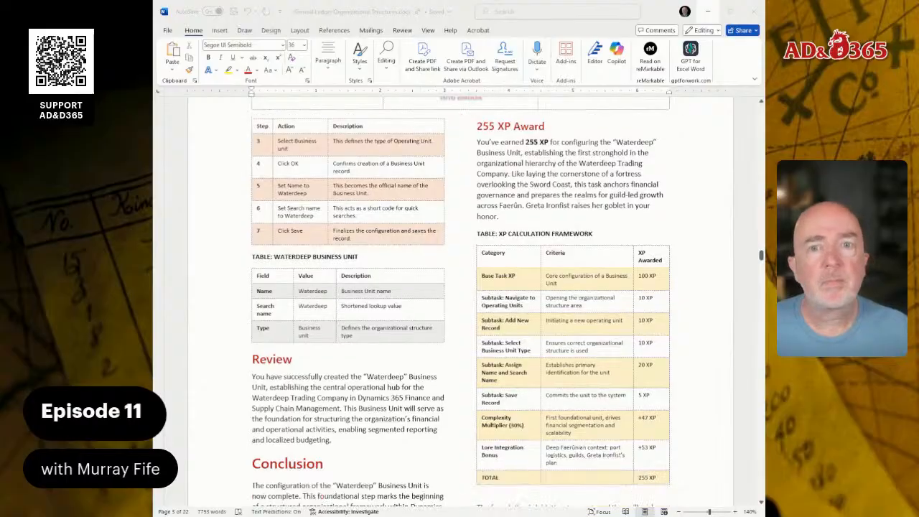
{"action": "scroll", "coordinate": [459, 301], "scroll_direction": "up", "scroll_amount": 20}
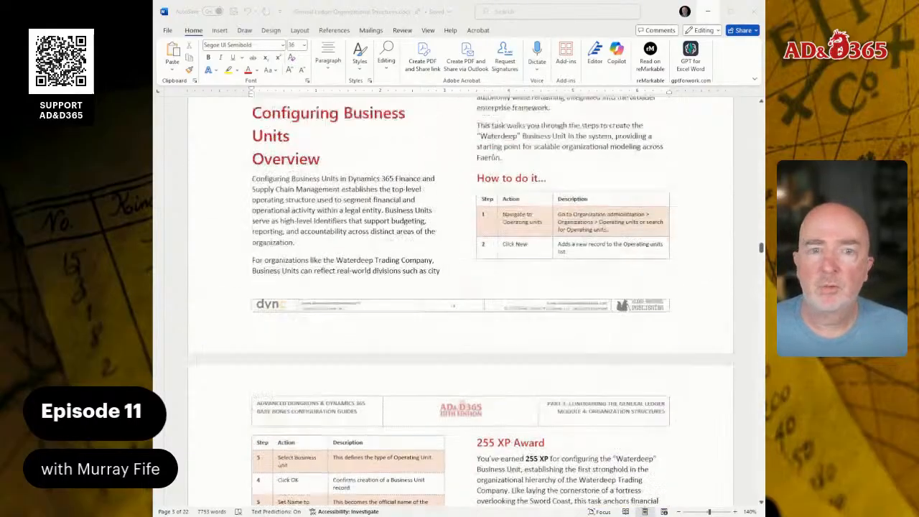
{"action": "scroll", "coordinate": [460, 301], "scroll_direction": "down", "scroll_amount": 2}
{"action": "scroll", "coordinate": [459, 301], "scroll_direction": "down", "scroll_amount": 5}
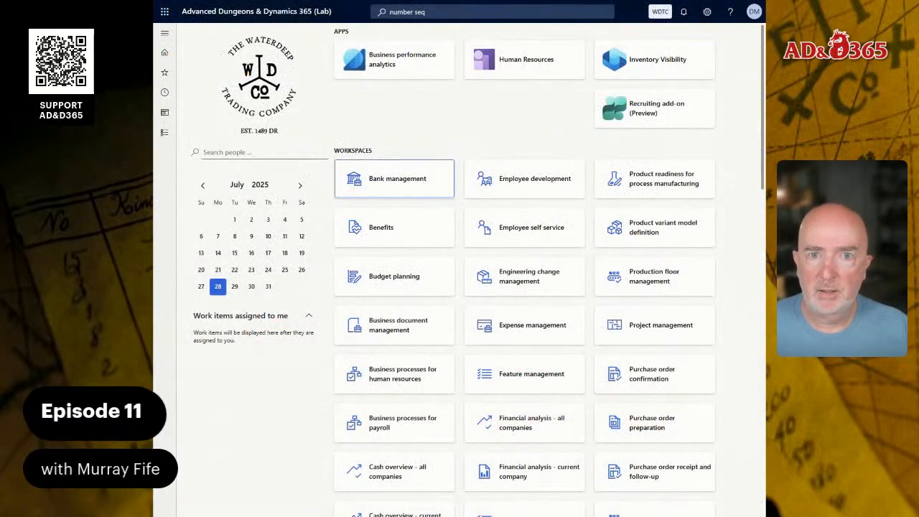
Open the Operating units page and create a new operating unit of type Business unit
{"action": "left_click", "coordinate": [466, 11]}
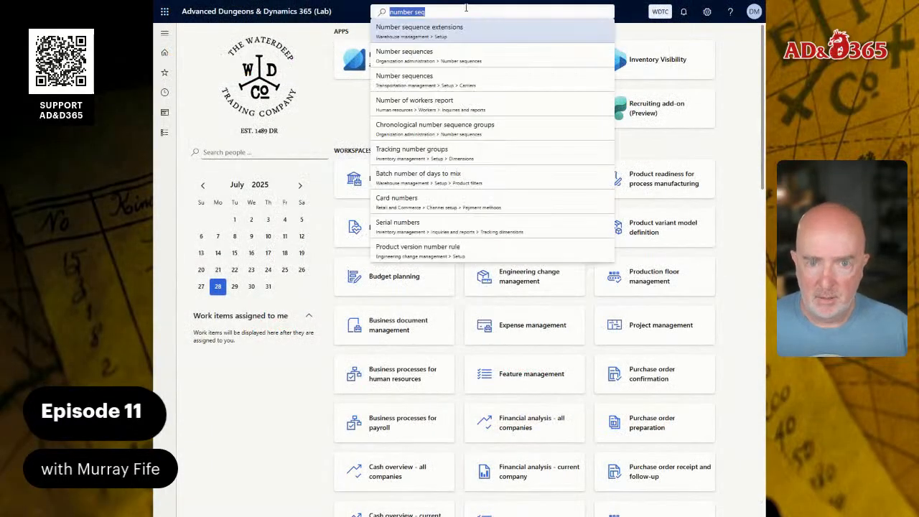
{"action": "type", "text": "organ"}
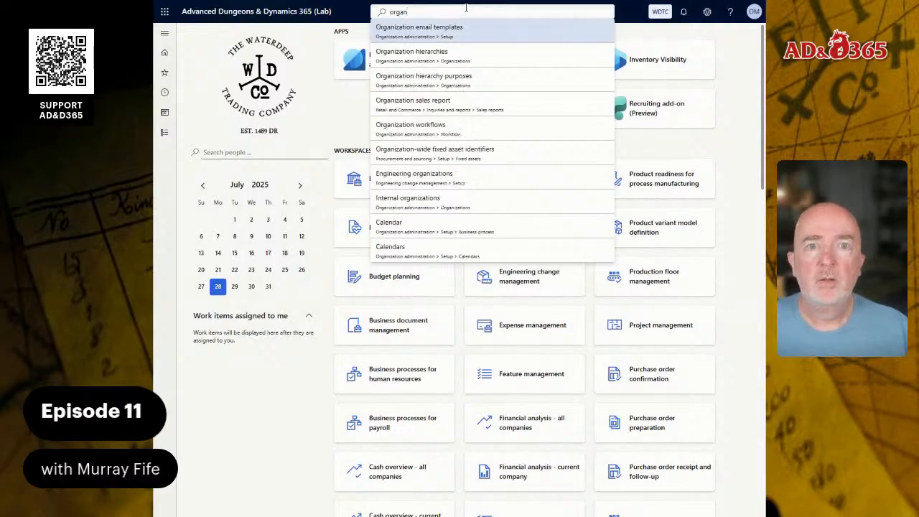
{"action": "key", "text": "Down"}
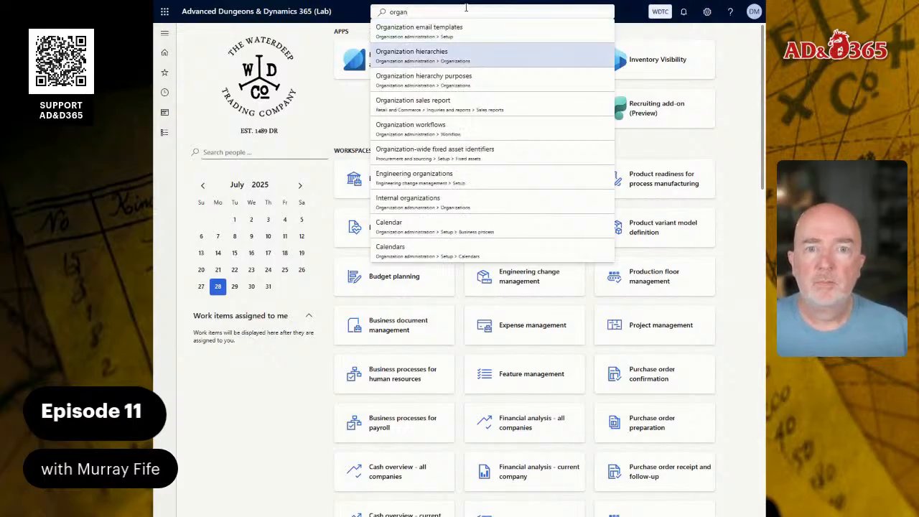
{"action": "key", "text": "Down"}
{"action": "key", "text": "Down"}
{"action": "key", "text": "Down"}
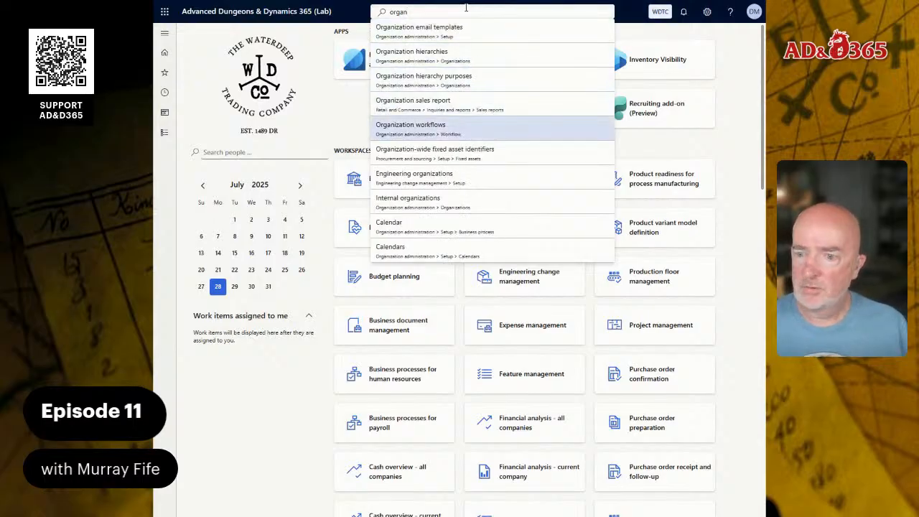
{"action": "key", "text": "ctrl+a"}
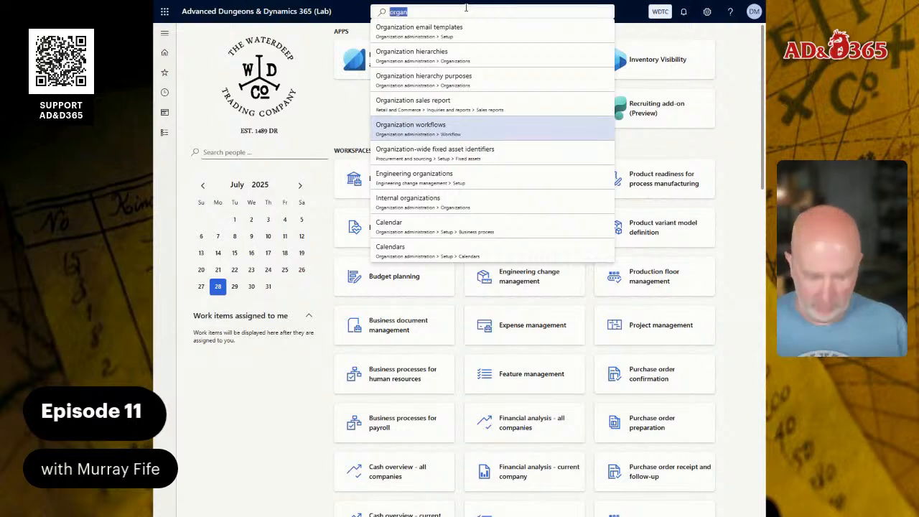
{"action": "type", "text": "operating un"}
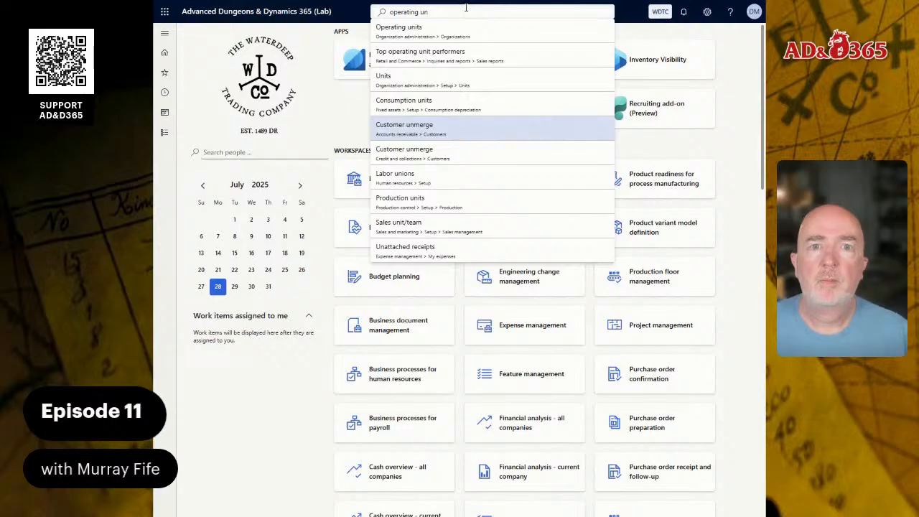
{"action": "left_click", "coordinate": [457, 31]}
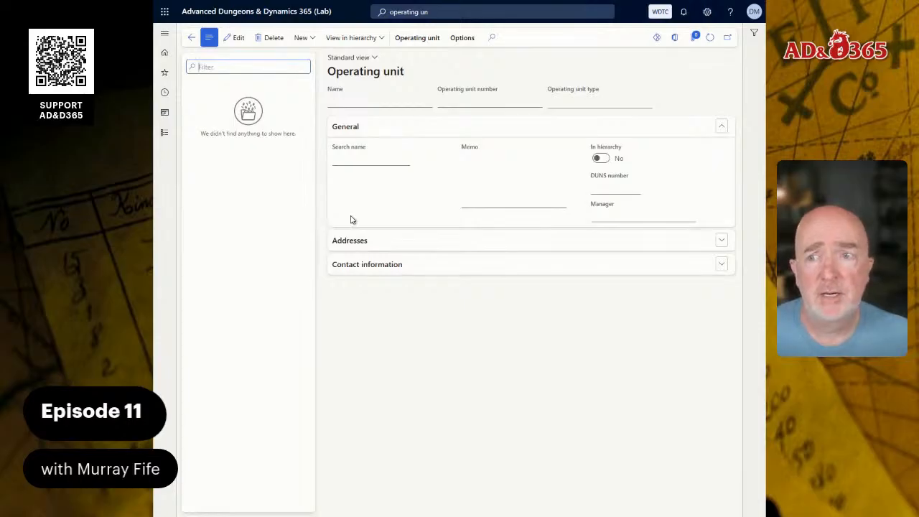
{"action": "left_click", "coordinate": [312, 40]}
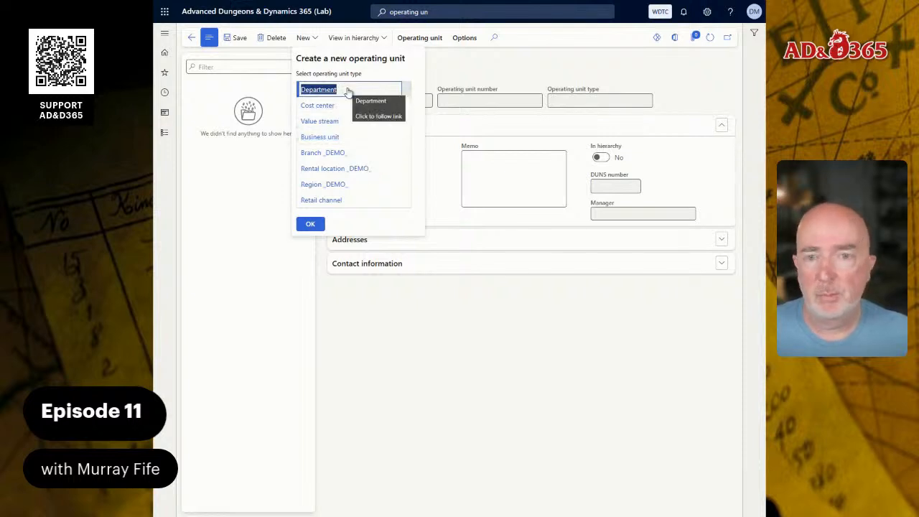
{"action": "left_click", "coordinate": [343, 138]}
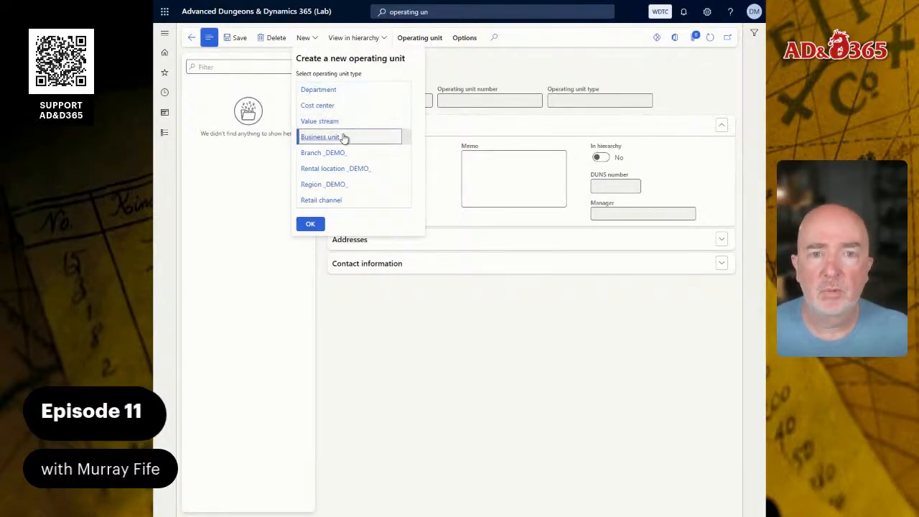
{"action": "left_click", "coordinate": [310, 223]}
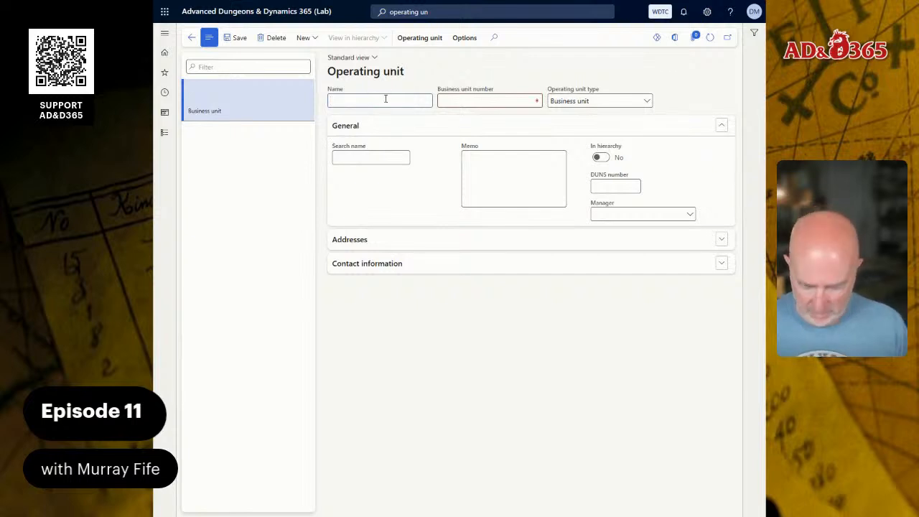
Name the business unit Waterdeep Trading Company, set its business unit number to WTC, and save it
{"action": "type", "text": "Waterdeep "}
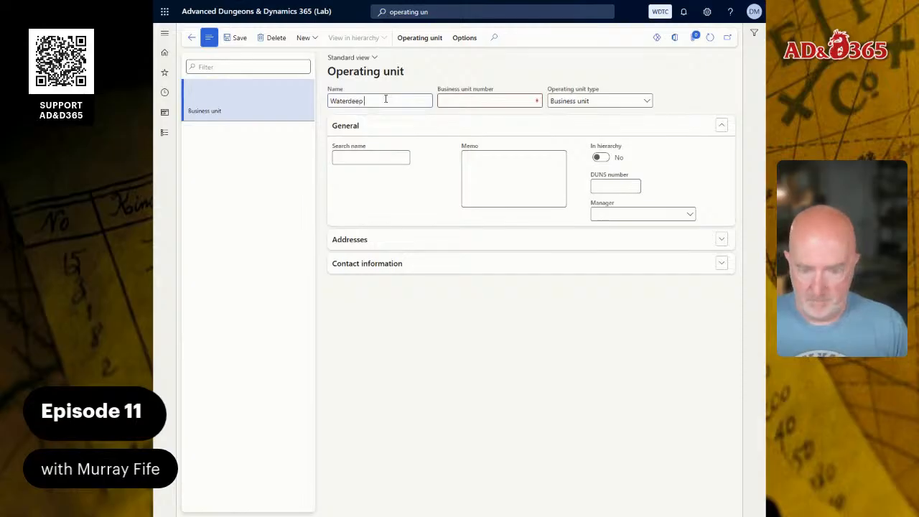
{"action": "type", "text": "Trading Co"}
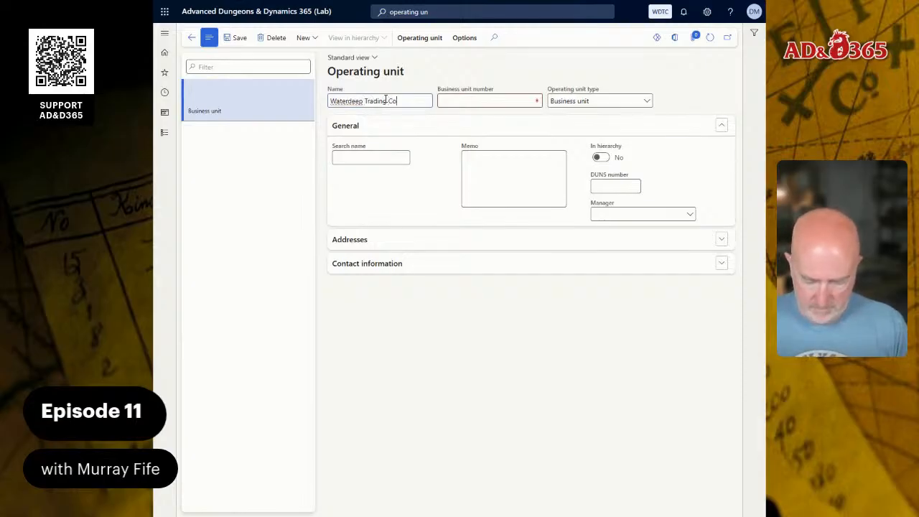
{"action": "type", "text": "mpany"}
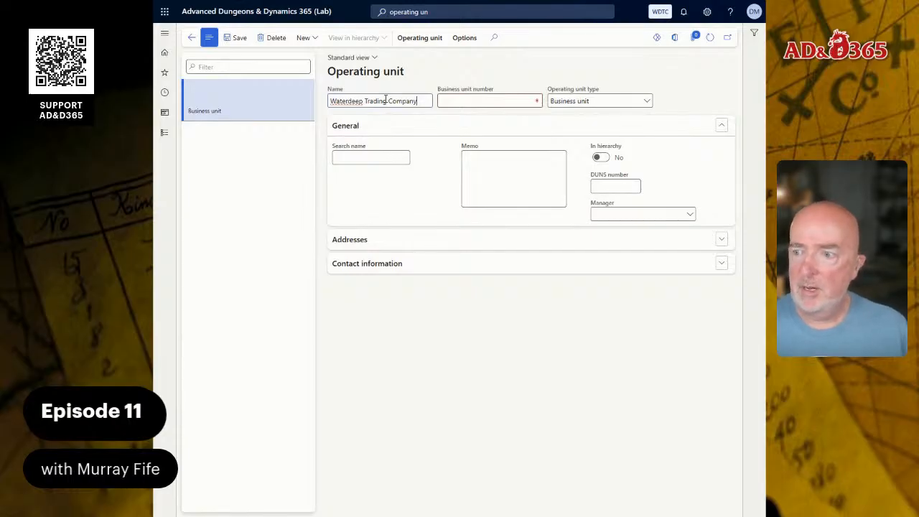
{"action": "key", "text": "Tab"}
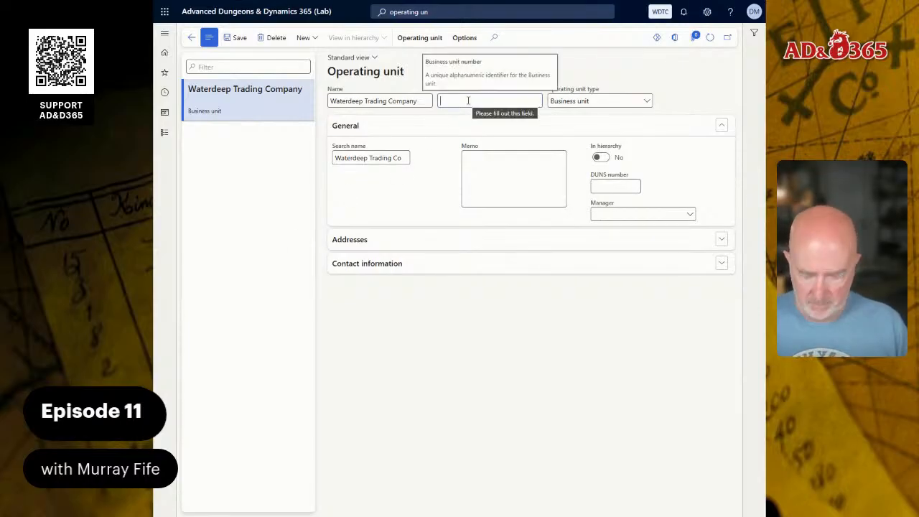
{"action": "type", "text": "WTC"}
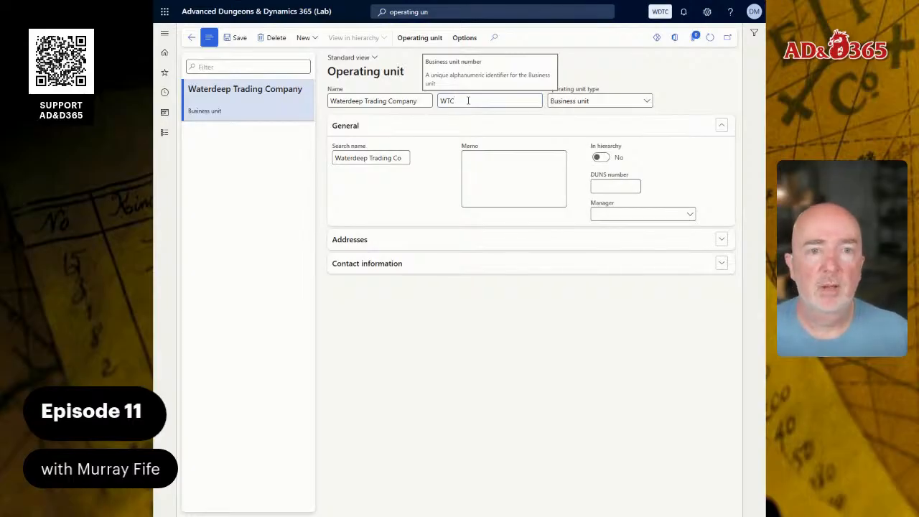
{"action": "key", "text": "Tab"}
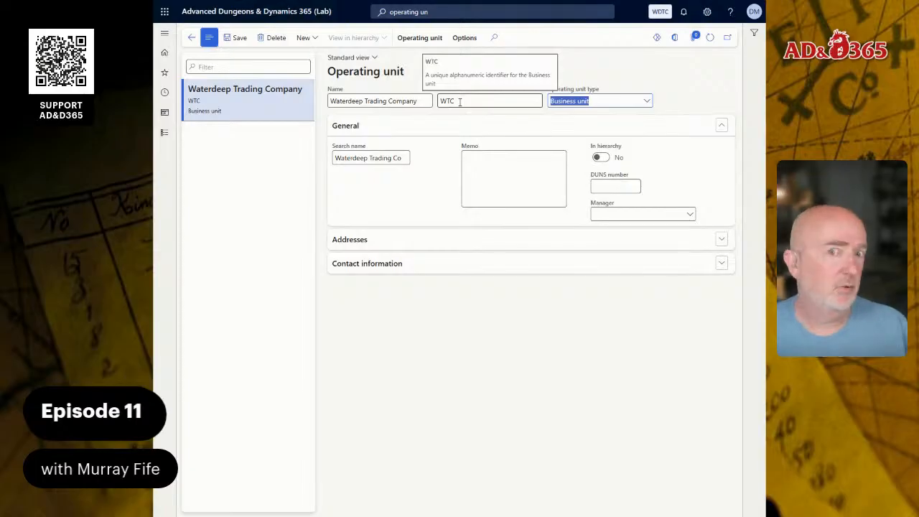
{"action": "left_click", "coordinate": [236, 38]}
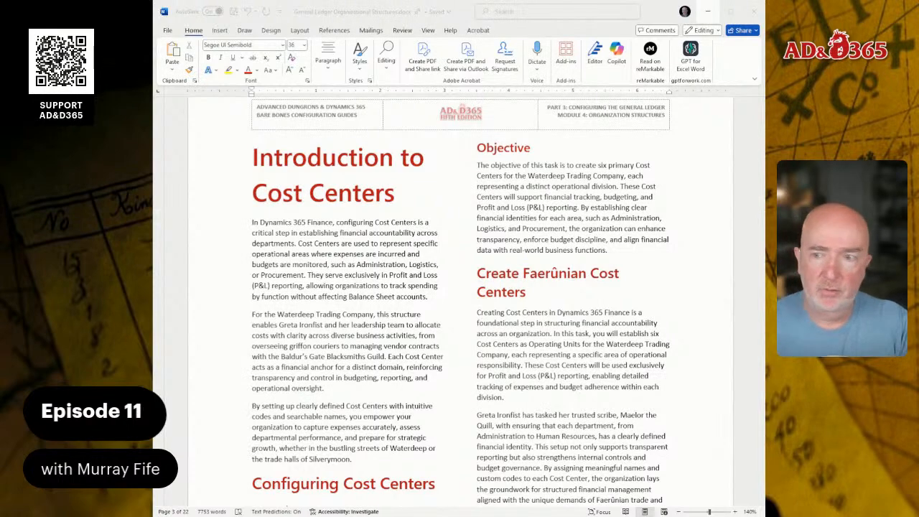
Check the guide's cost center table, then create a new operating unit of type Cost center
{"action": "scroll", "coordinate": [460, 300], "scroll_direction": "down", "scroll_amount": 5}
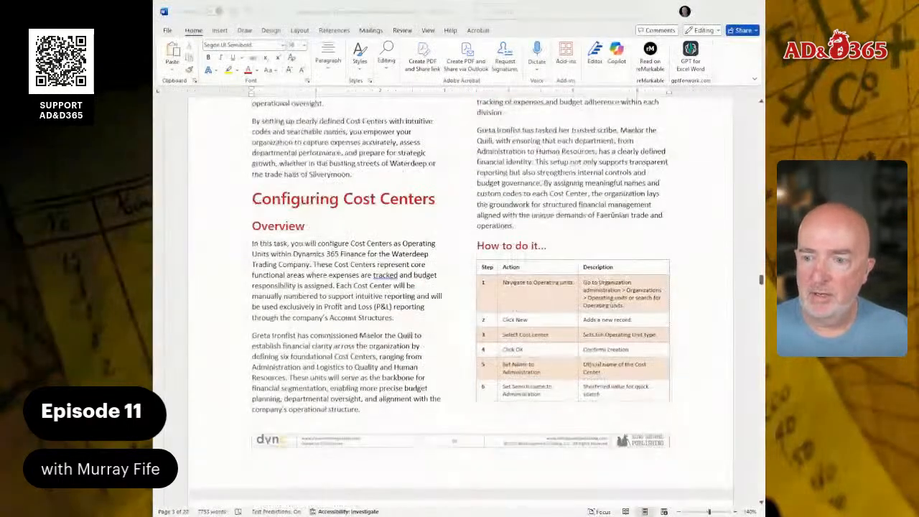
{"action": "scroll", "coordinate": [460, 300], "scroll_direction": "down", "scroll_amount": 4}
{"action": "scroll", "coordinate": [459, 302], "scroll_direction": "down", "scroll_amount": 2}
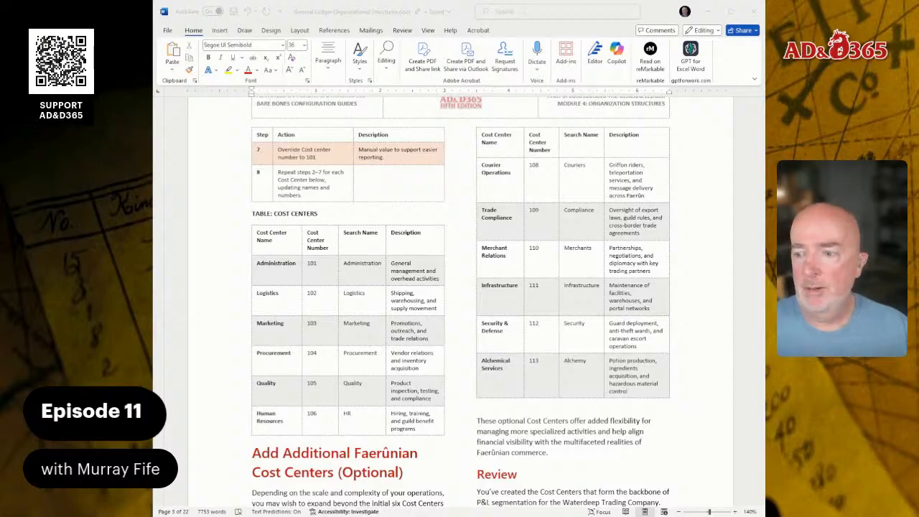
{"action": "scroll", "coordinate": [460, 302], "scroll_direction": "down", "scroll_amount": 3}
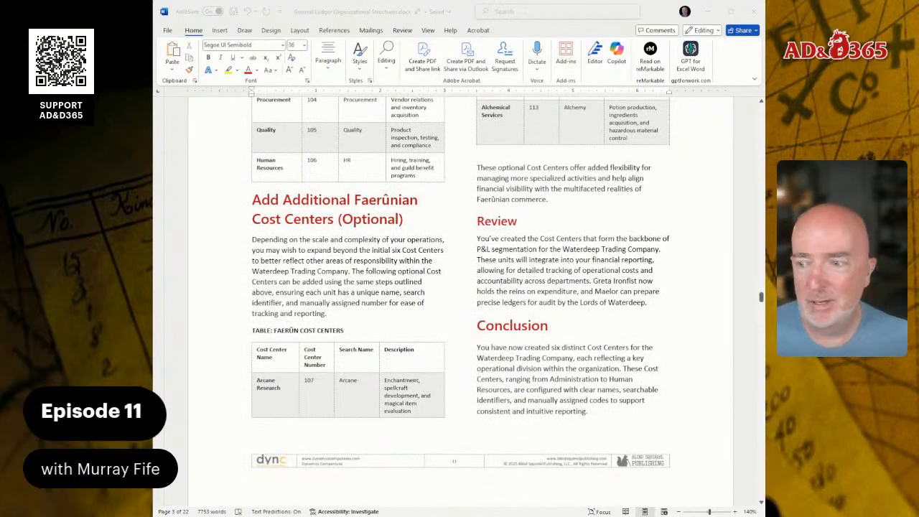
{"action": "scroll", "coordinate": [459, 301], "scroll_direction": "up", "scroll_amount": 3}
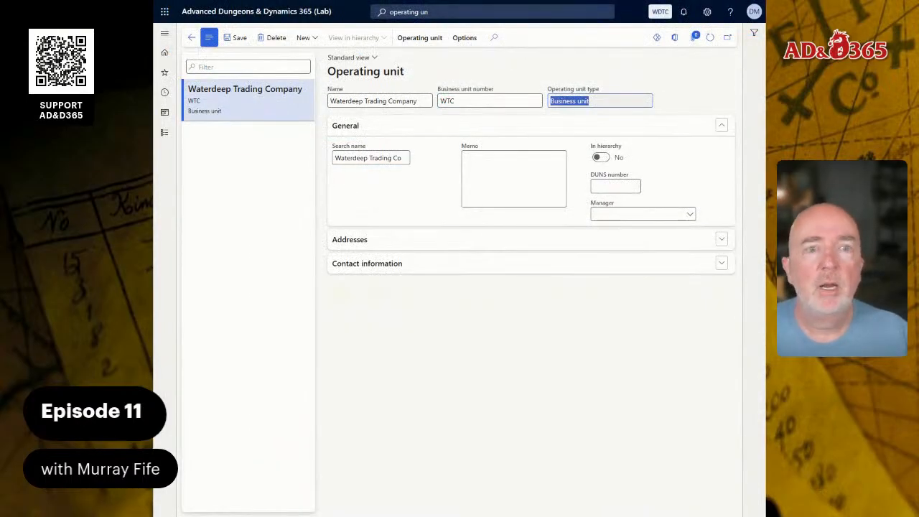
{"action": "left_click", "coordinate": [303, 37]}
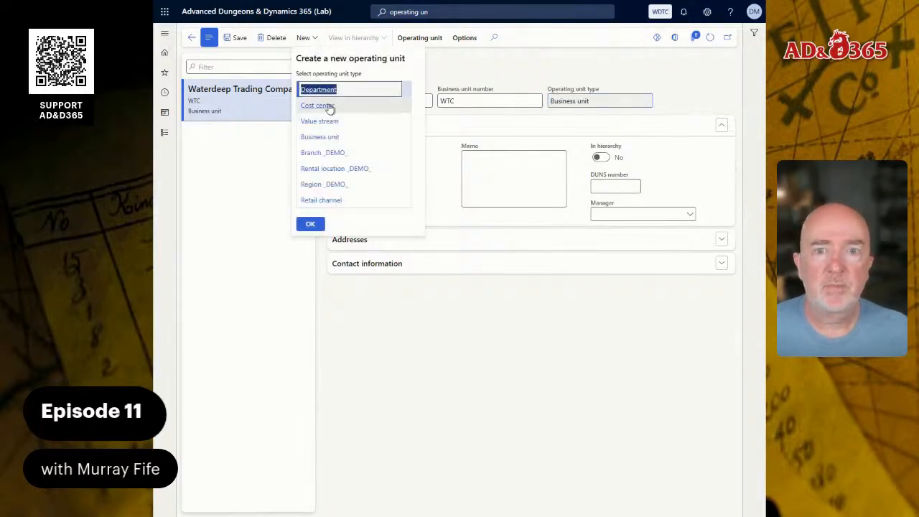
{"action": "left_click", "coordinate": [371, 106]}
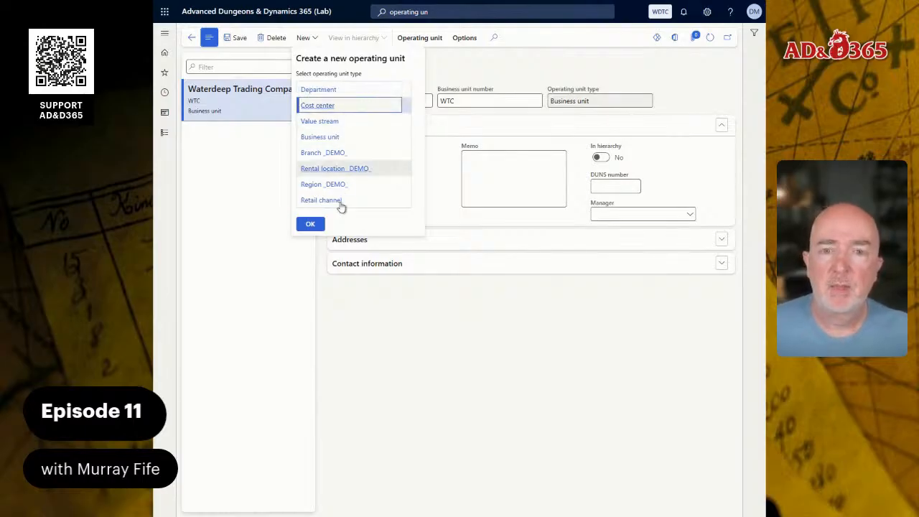
{"action": "left_click", "coordinate": [310, 224]}
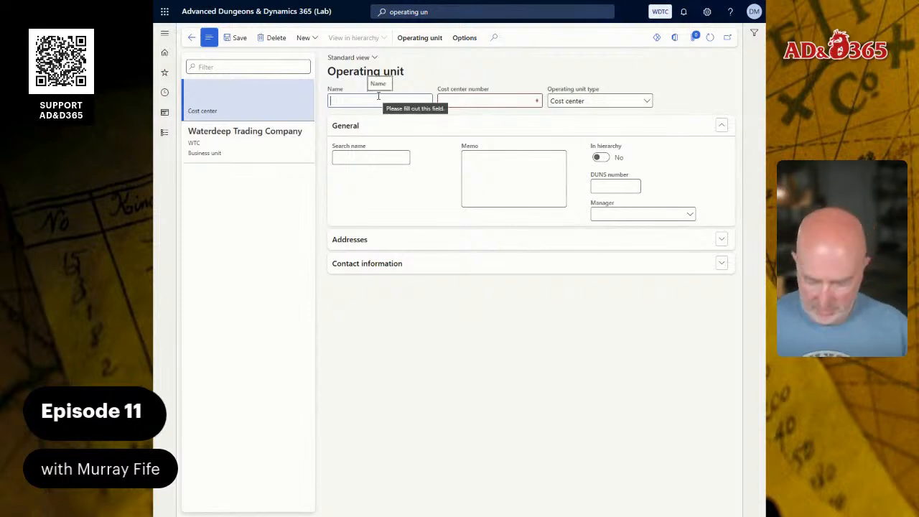
Name the cost center Administration and set its cost center number to 101
{"action": "type", "text": "Administrat"}
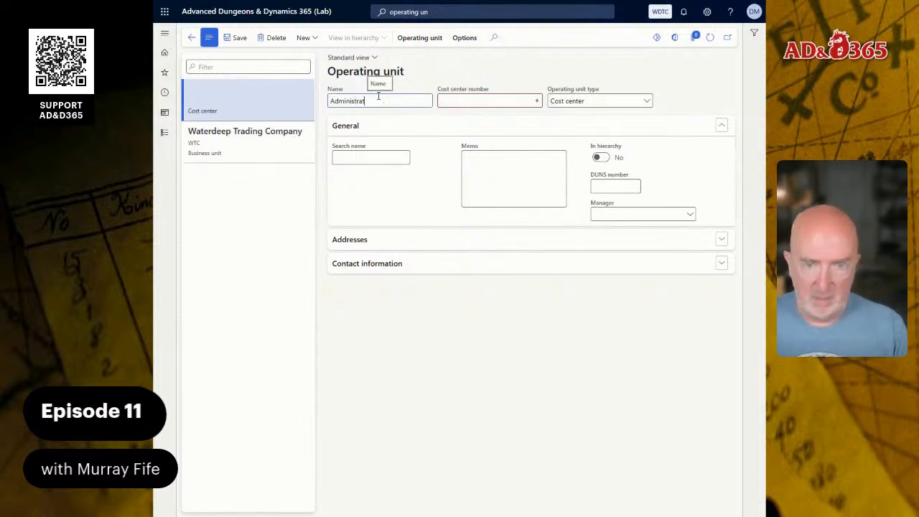
{"action": "type", "text": "ion"}
{"action": "key", "text": "Tab"}
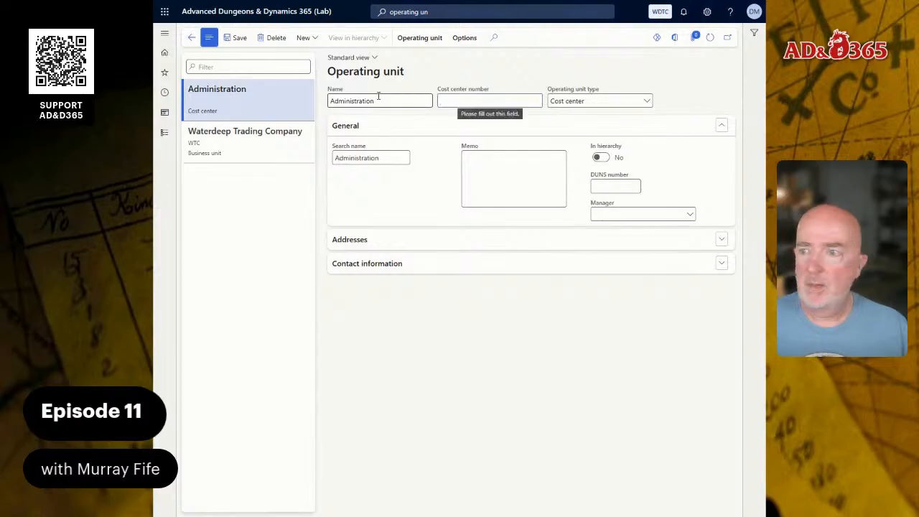
{"action": "type", "text": "101"}
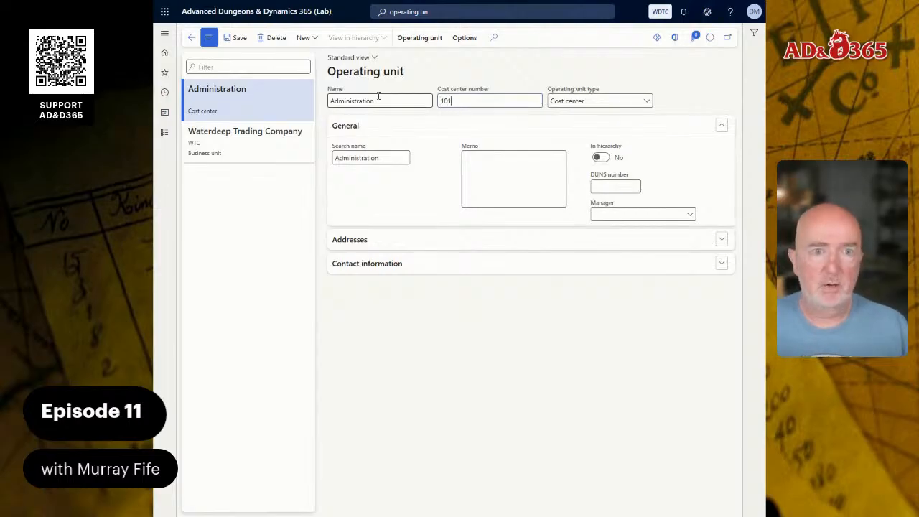
Create a new Cost center operating unit named Logistics with cost center number 102
{"action": "key", "text": "Tab"}
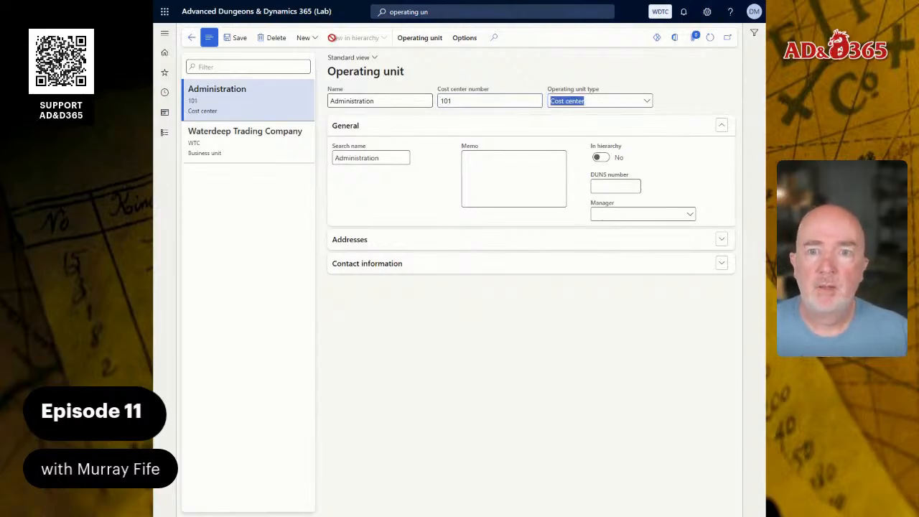
{"action": "left_click", "coordinate": [305, 37]}
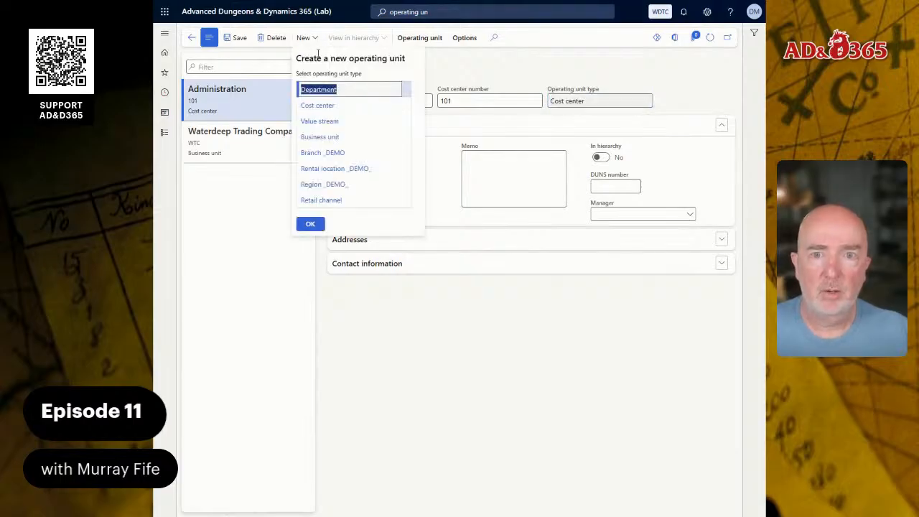
{"action": "left_click", "coordinate": [368, 108]}
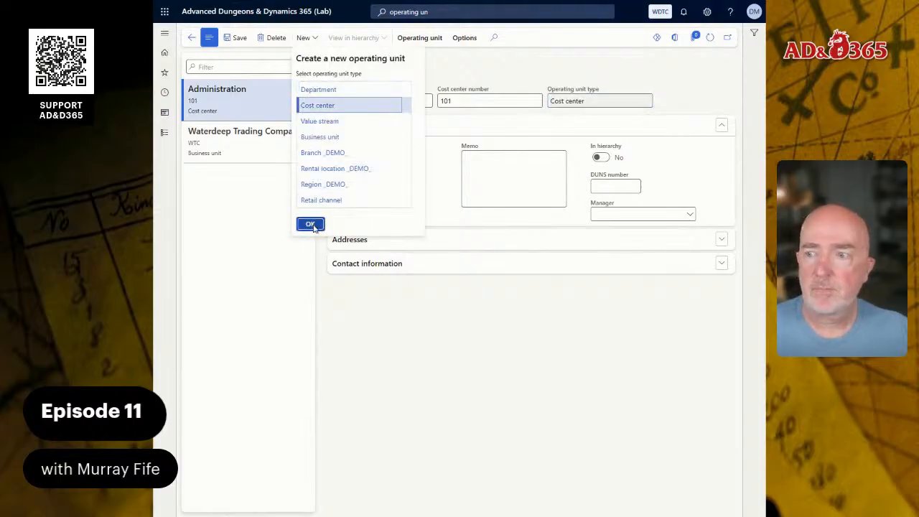
{"action": "left_click", "coordinate": [310, 223]}
{"action": "type", "text": "Lo"}
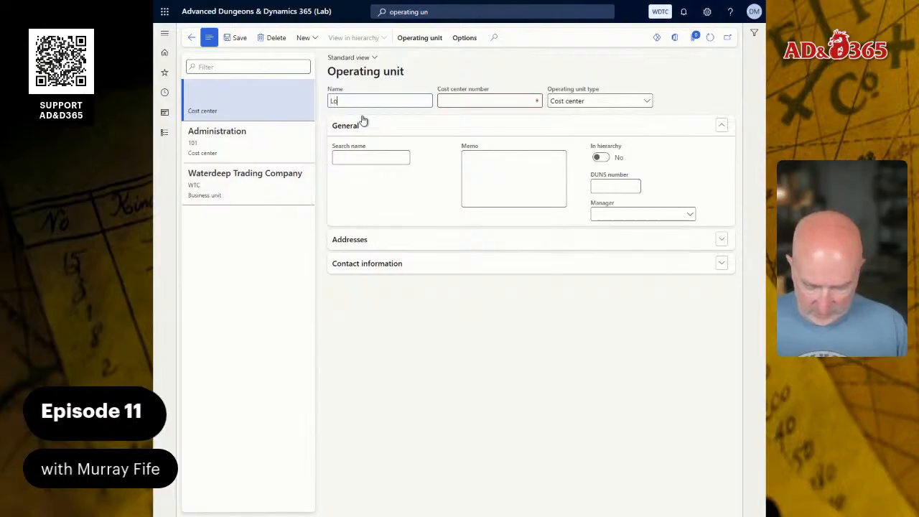
{"action": "type", "text": "gistics"}
{"action": "key", "text": "Tab"}
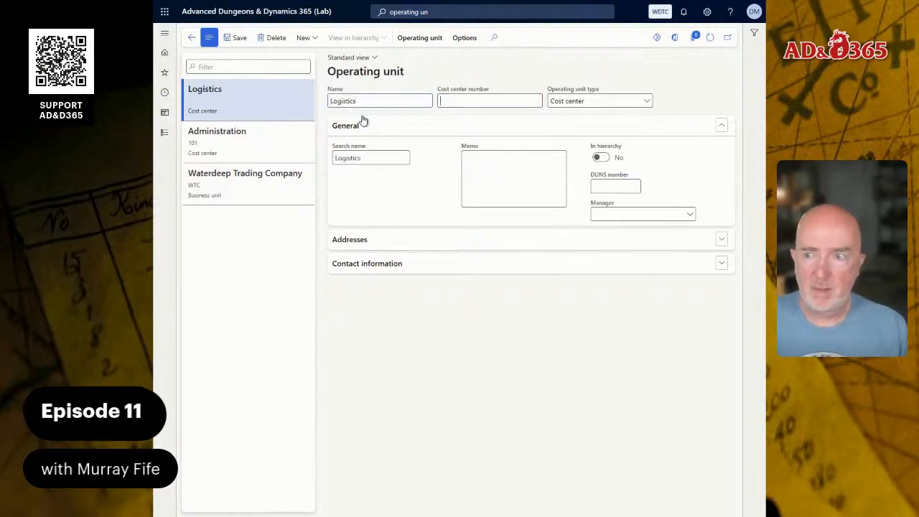
{"action": "type", "text": "102"}
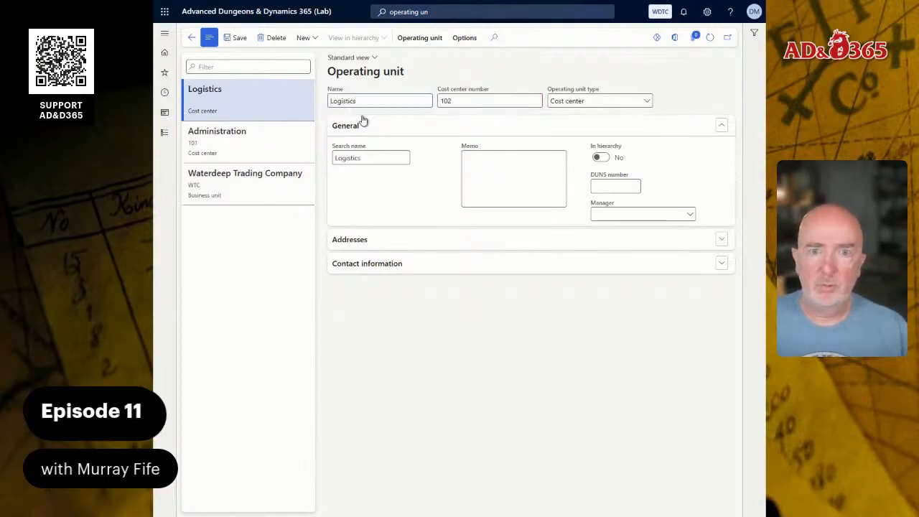
Create a new Cost center operating unit named Marketing with cost center number 103
{"action": "left_click", "coordinate": [316, 40]}
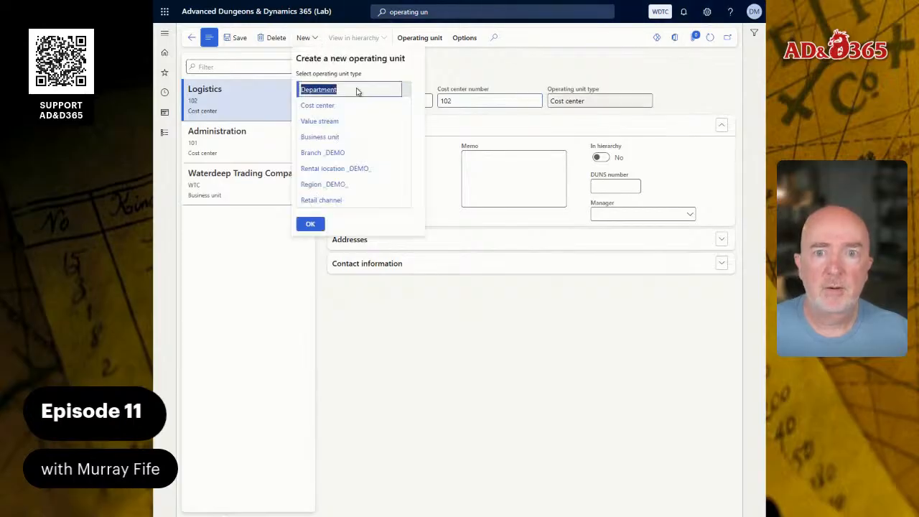
{"action": "left_click", "coordinate": [336, 104]}
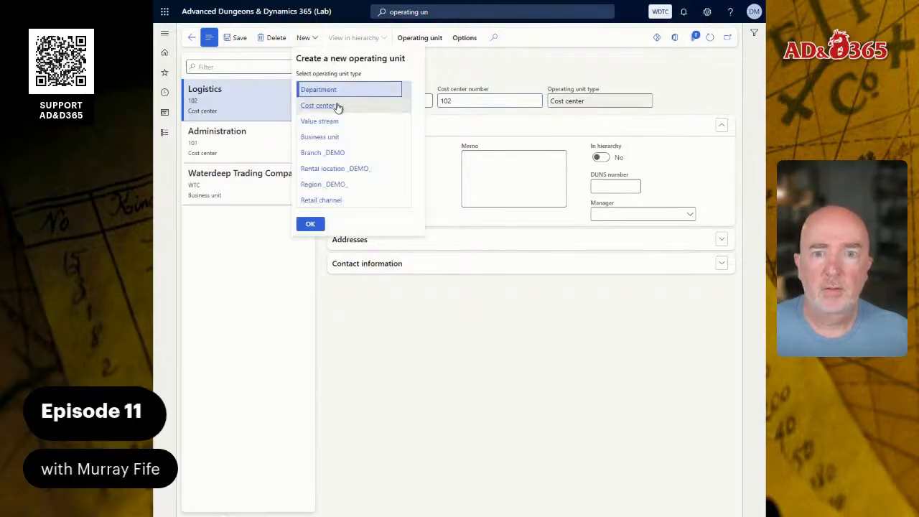
{"action": "left_click", "coordinate": [310, 223]}
{"action": "type", "text": "Marketing"}
{"action": "key", "text": "Tab"}
{"action": "type", "text": "103"}
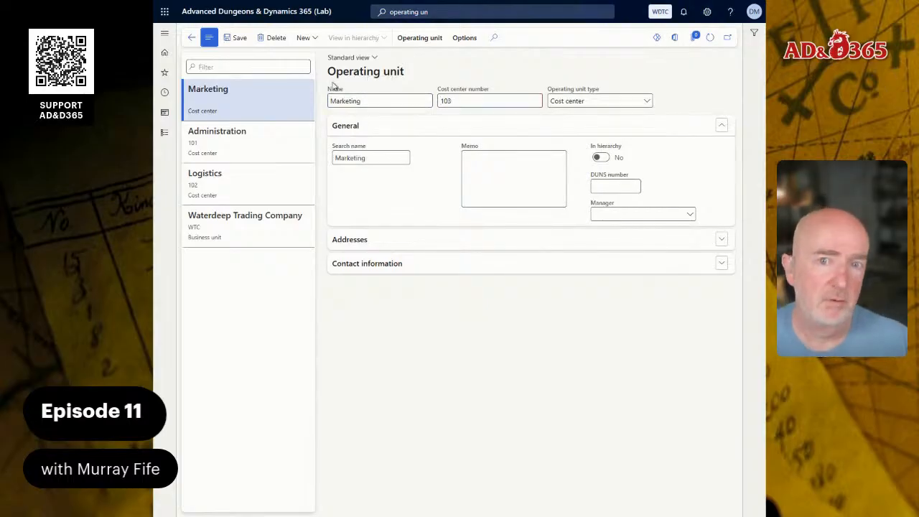
Create a new Cost center operating unit named Procurement with cost center number 104
{"action": "left_click", "coordinate": [303, 37]}
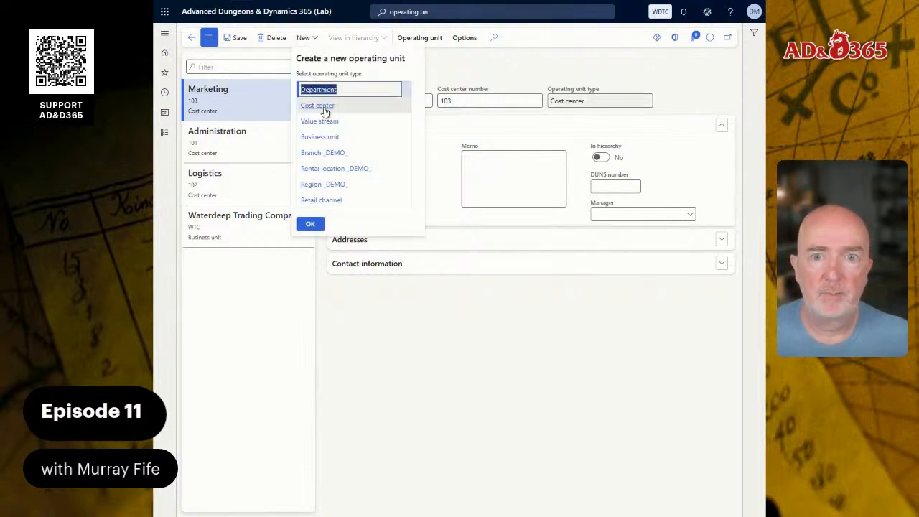
{"action": "left_click", "coordinate": [368, 106]}
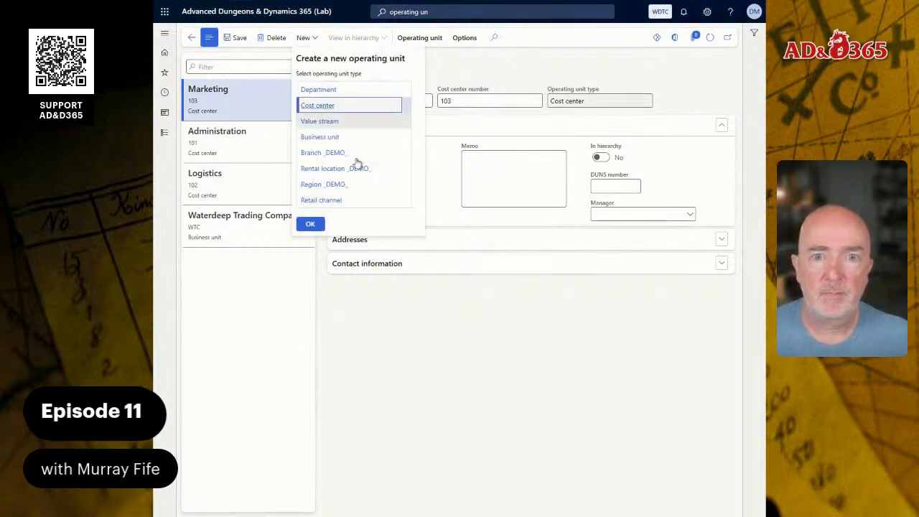
{"action": "left_click", "coordinate": [310, 224]}
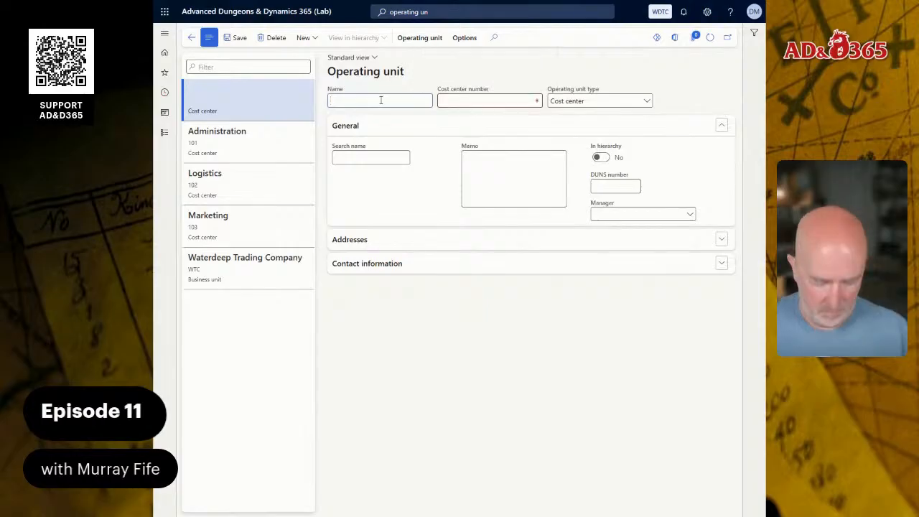
{"action": "type", "text": "Procurement"}
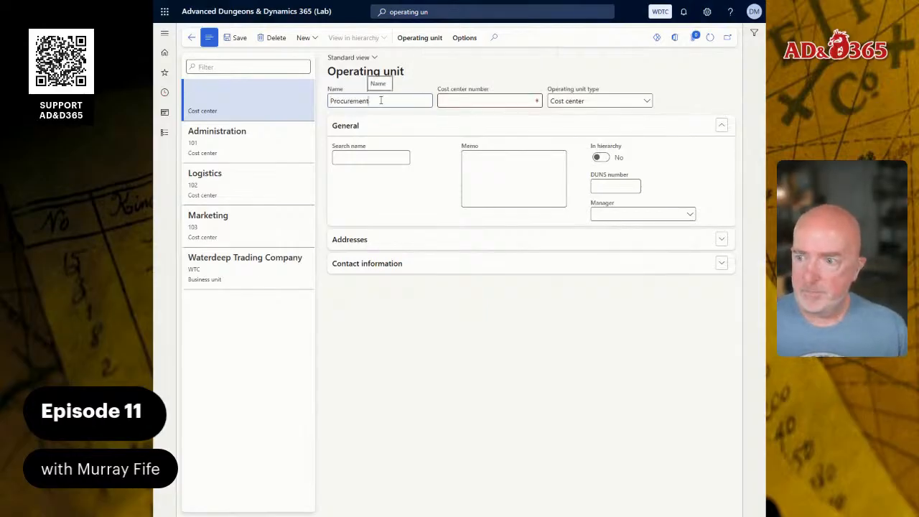
{"action": "key", "text": "Tab"}
{"action": "type", "text": "104"}
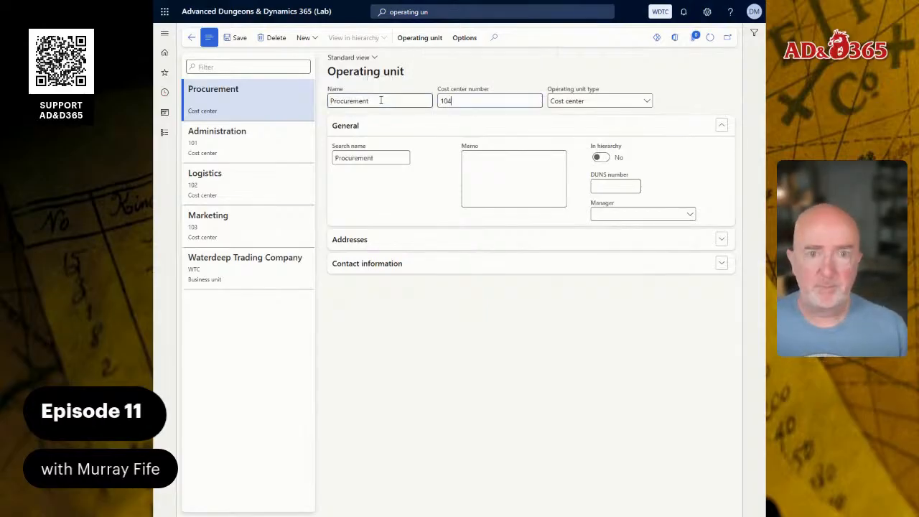
Create a new Cost center operating unit named Quality with cost center number 105
{"action": "left_click", "coordinate": [302, 40]}
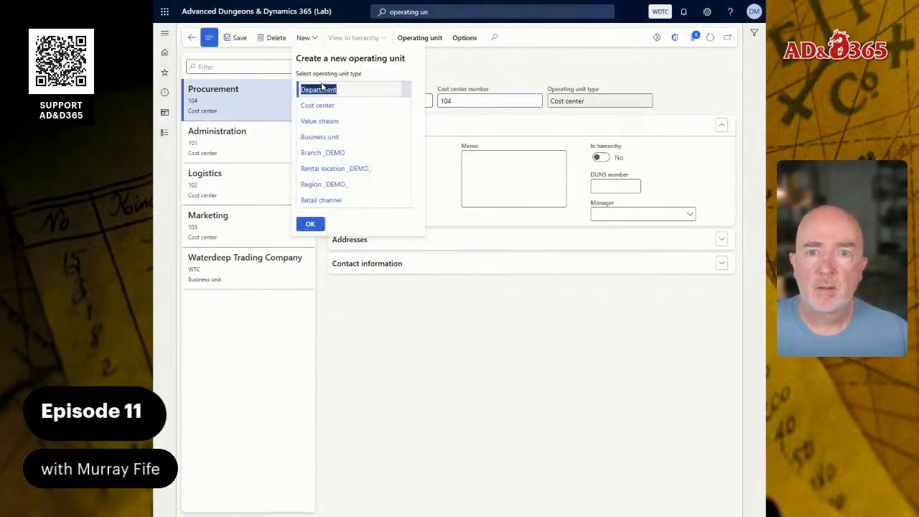
{"action": "left_click", "coordinate": [320, 105]}
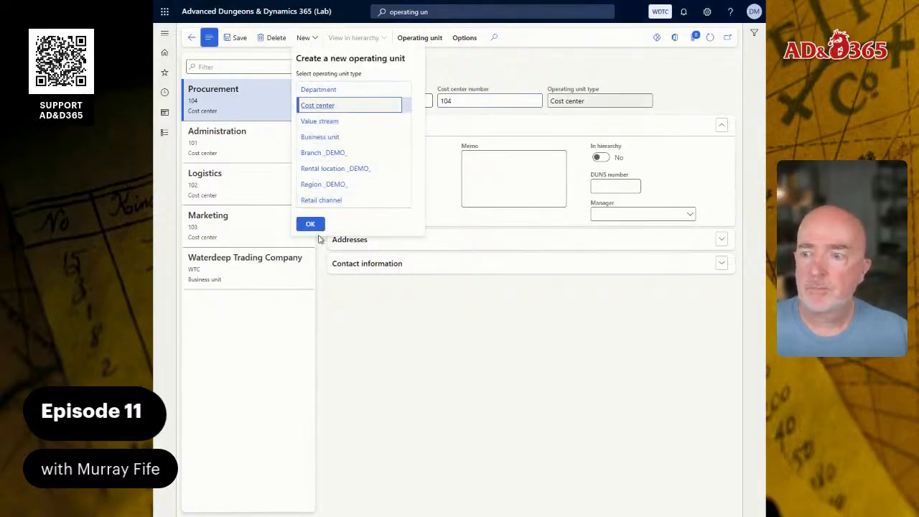
{"action": "left_click", "coordinate": [316, 224]}
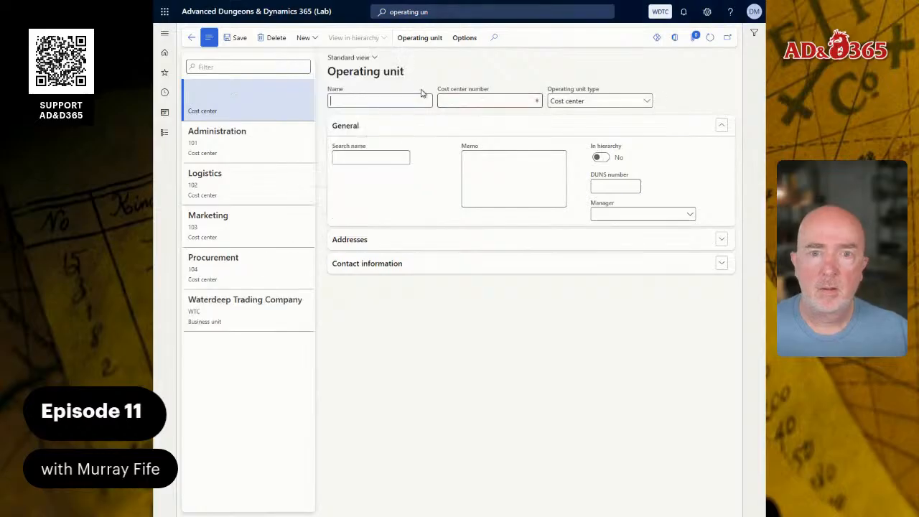
{"action": "type", "text": "Quality"}
{"action": "key", "text": "Tab"}
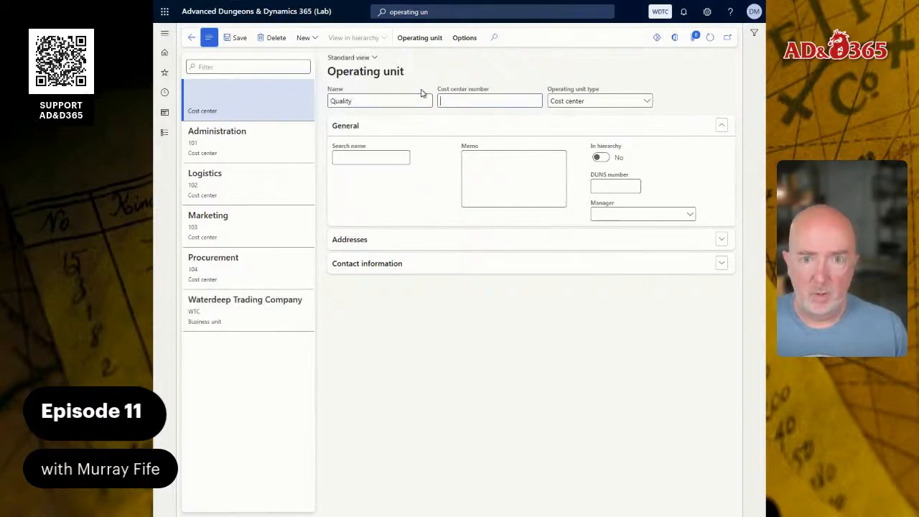
Create a new Cost center operating unit named Human Resources with cost center number 106
{"action": "left_click", "coordinate": [303, 37]}
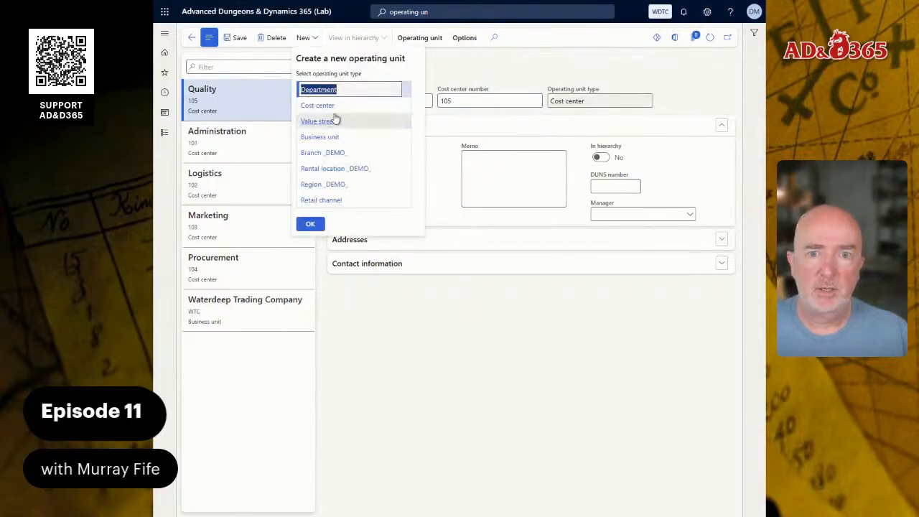
{"action": "left_click", "coordinate": [357, 107]}
{"action": "left_click", "coordinate": [310, 224]}
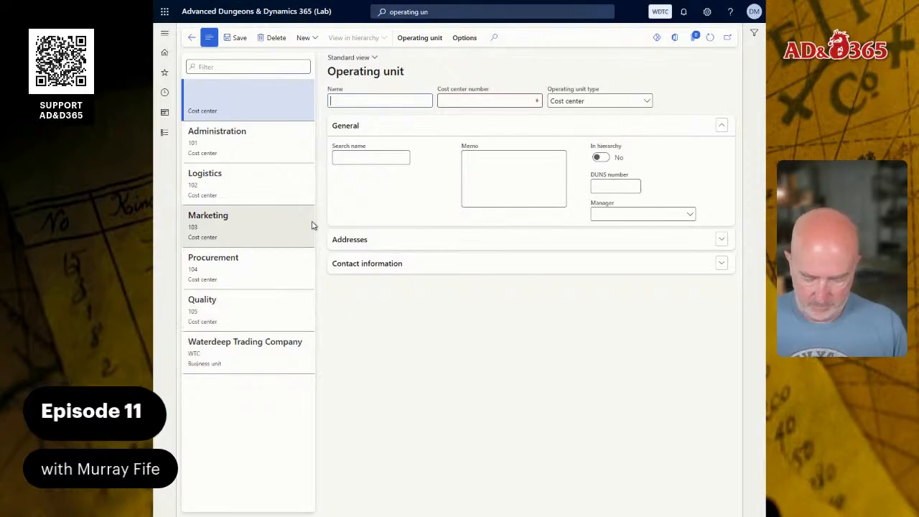
{"action": "type", "text": "Human Resources"}
{"action": "key", "text": "Tab"}
{"action": "type", "text": "1"}
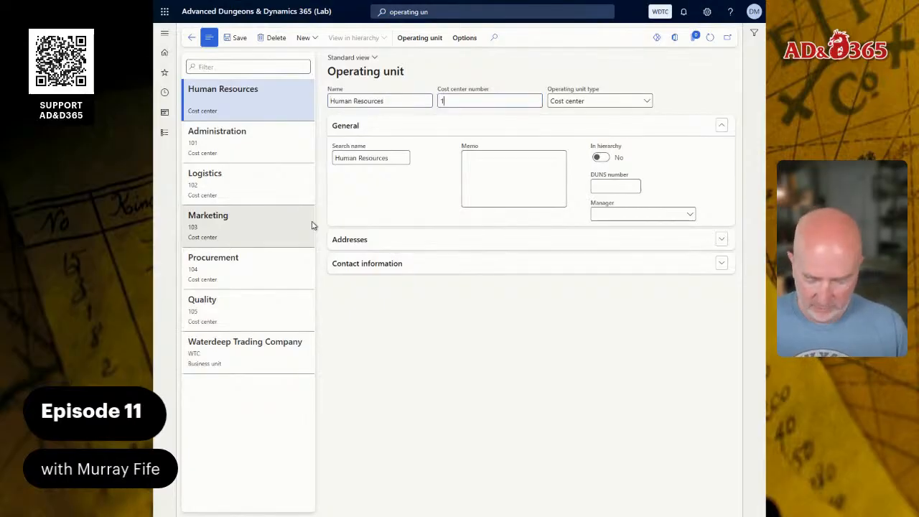
{"action": "type", "text": "06"}
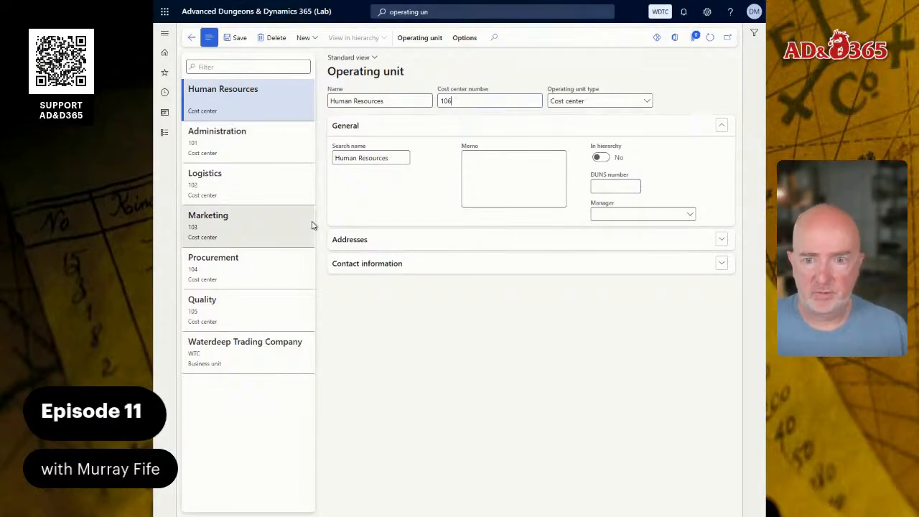
{"action": "key", "text": "Tab"}
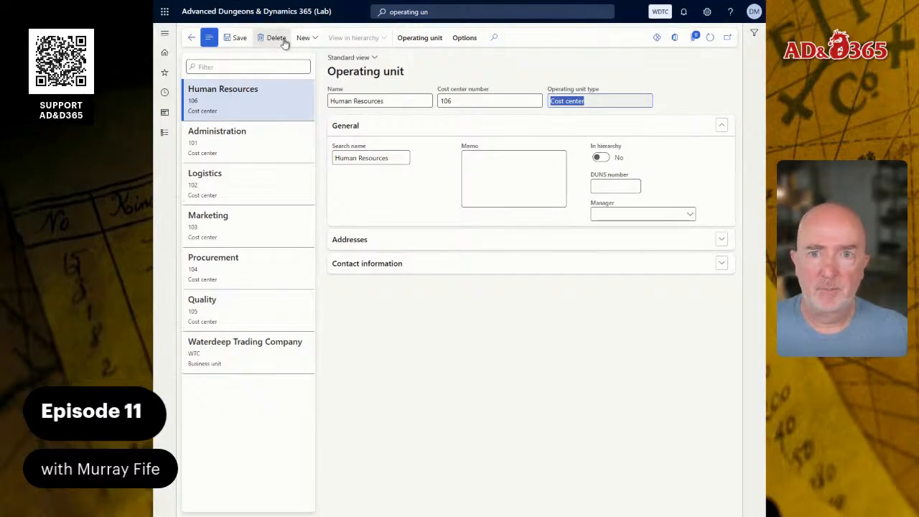
Create a new Cost center operating unit named Security & Defense with cost center number 112
{"action": "left_click", "coordinate": [313, 42]}
{"action": "left_click", "coordinate": [358, 106]}
{"action": "left_click", "coordinate": [310, 225]}
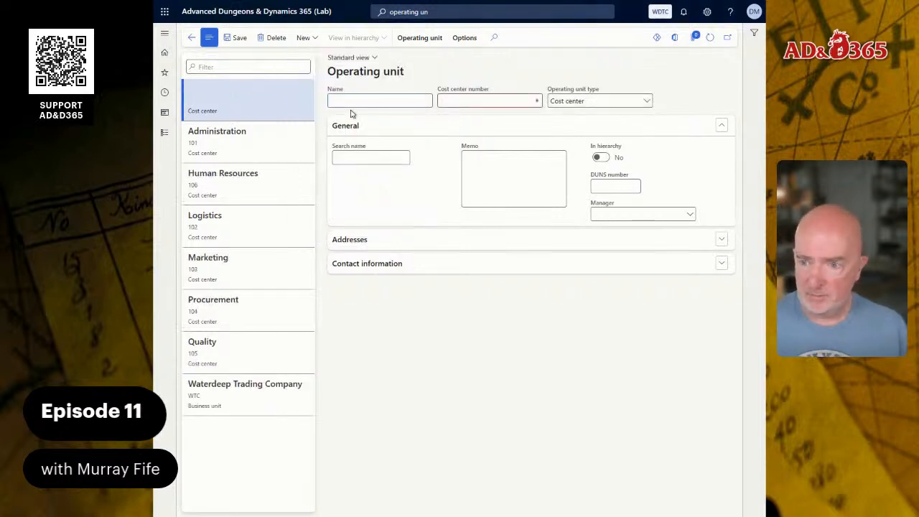
{"action": "type", "text": "Securi"}
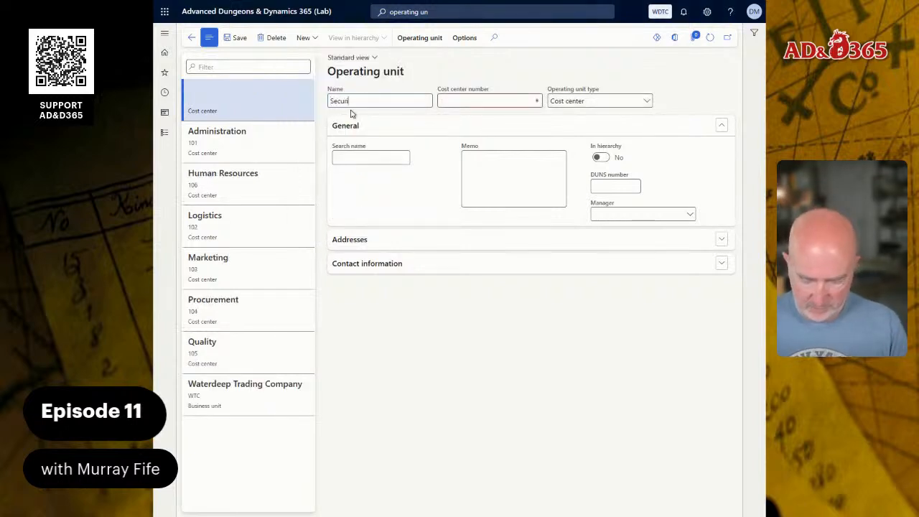
{"action": "type", "text": "ty & Defense"}
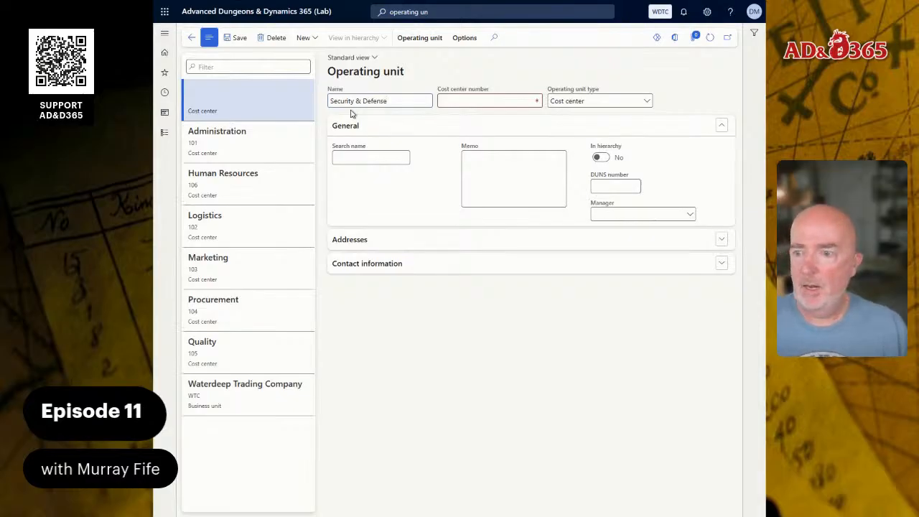
{"action": "key", "text": "Tab"}
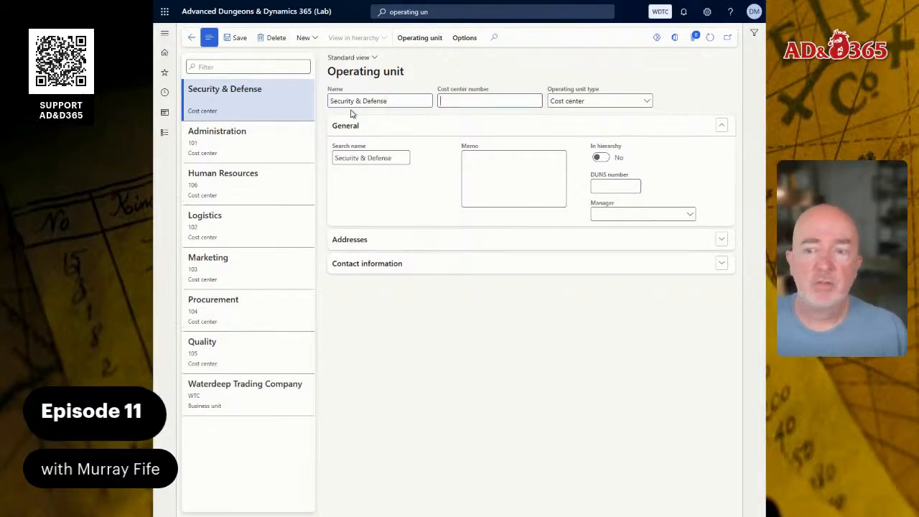
{"action": "type", "text": "112"}
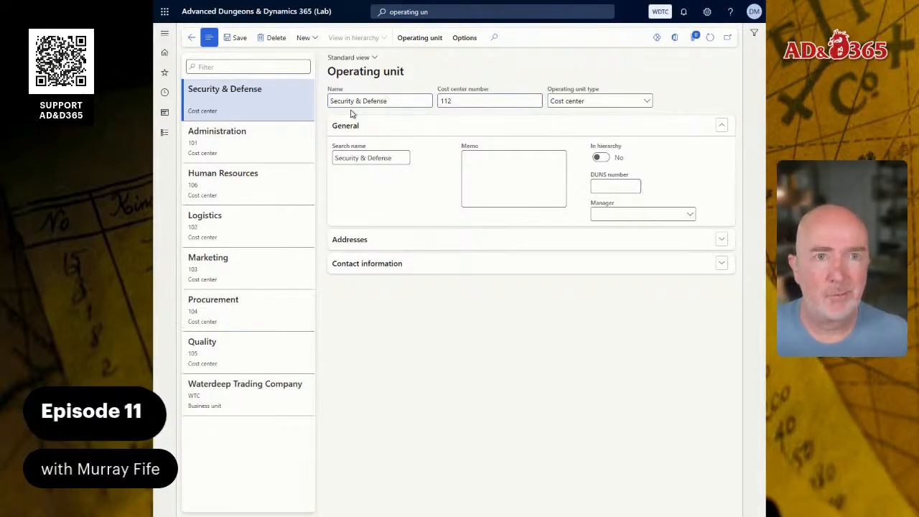
{"action": "key", "text": "Tab"}
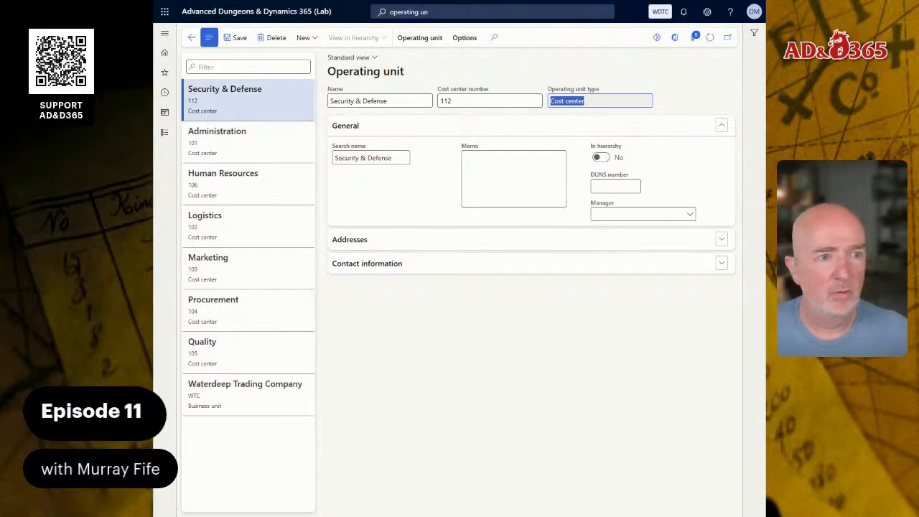
Switch to the Word configuration guide and review the departments section and its department tables
{"action": "key", "text": "alt+Tab"}
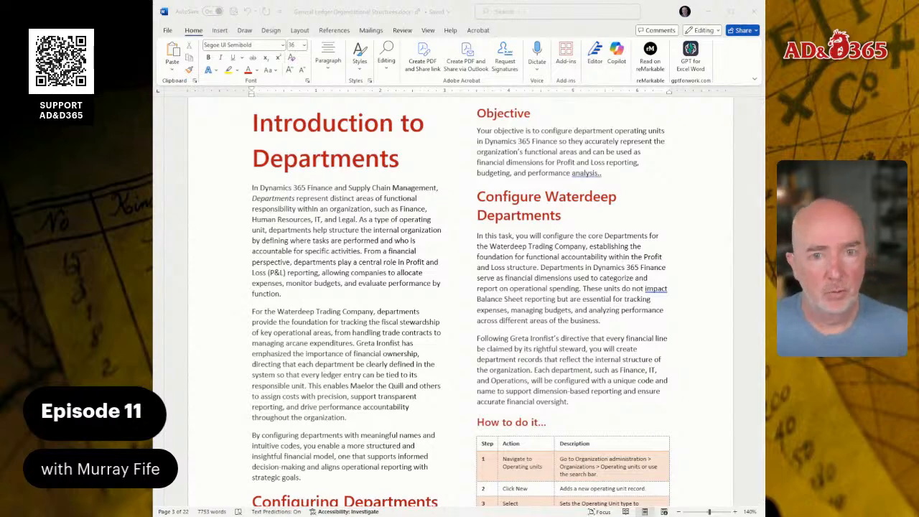
{"action": "scroll", "coordinate": [459, 301], "scroll_direction": "down", "scroll_amount": 3}
{"action": "scroll", "coordinate": [459, 301], "scroll_direction": "up", "scroll_amount": 2}
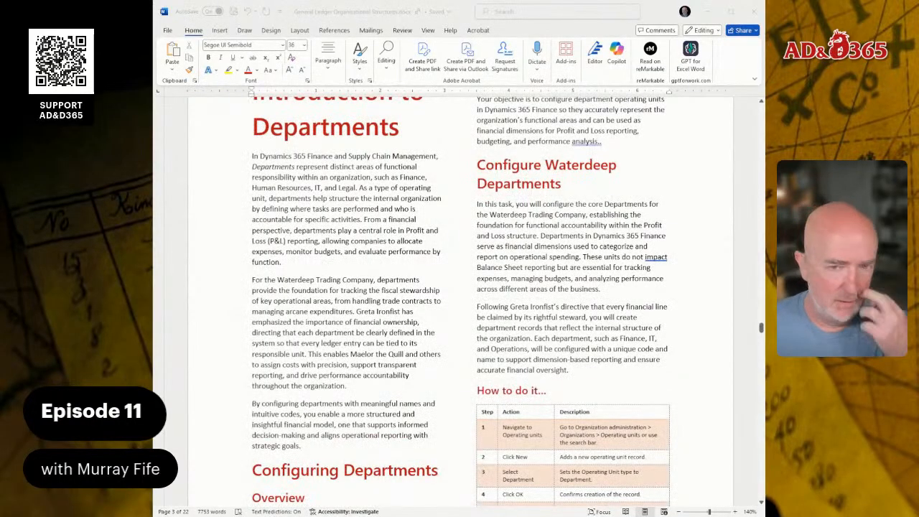
{"action": "scroll", "coordinate": [460, 302], "scroll_direction": "down", "scroll_amount": 10}
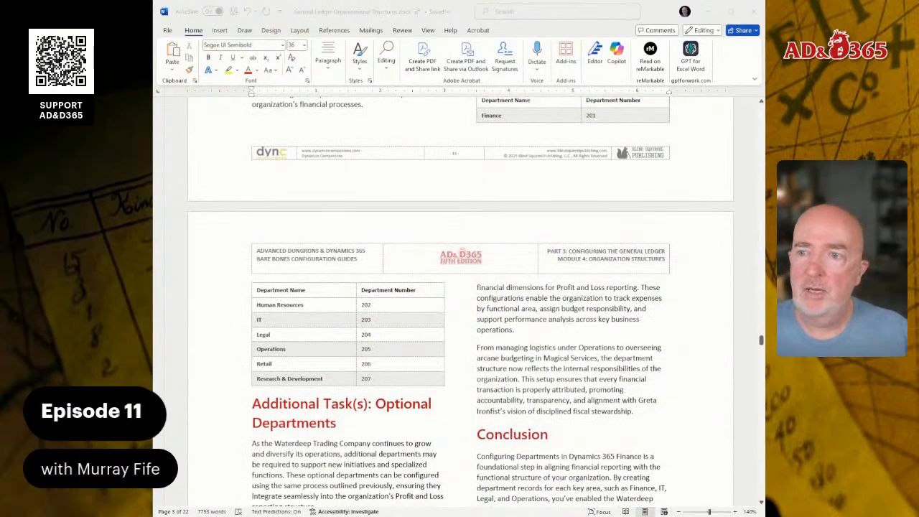
{"action": "scroll", "coordinate": [459, 301], "scroll_direction": "up", "scroll_amount": 1}
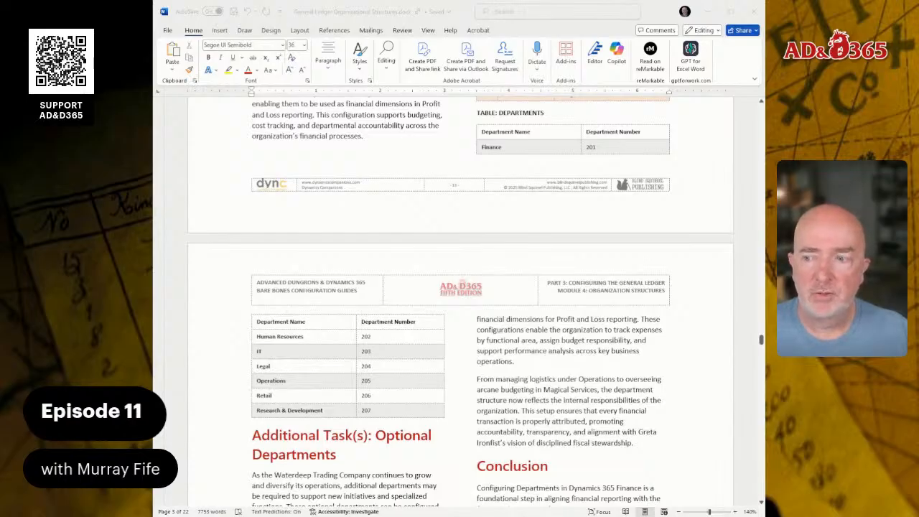
{"action": "scroll", "coordinate": [459, 301], "scroll_direction": "down", "scroll_amount": 7}
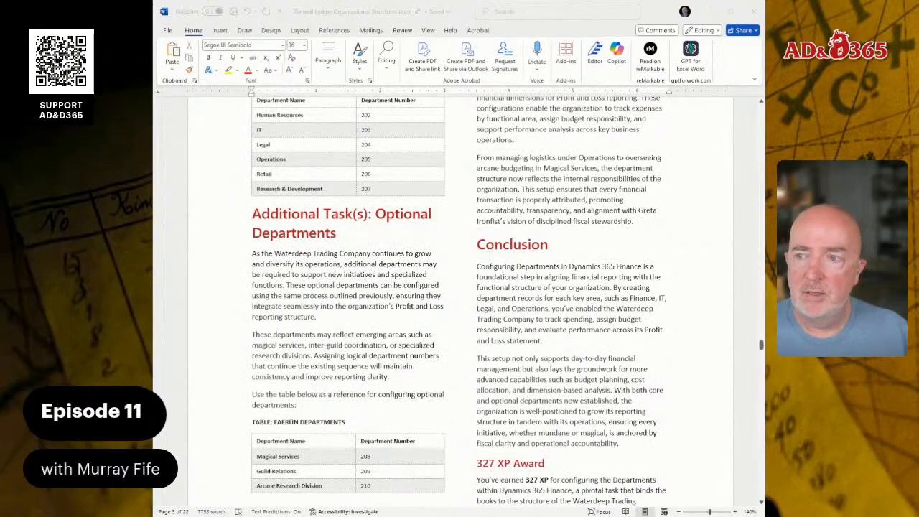
{"action": "scroll", "coordinate": [459, 301], "scroll_direction": "up", "scroll_amount": 7}
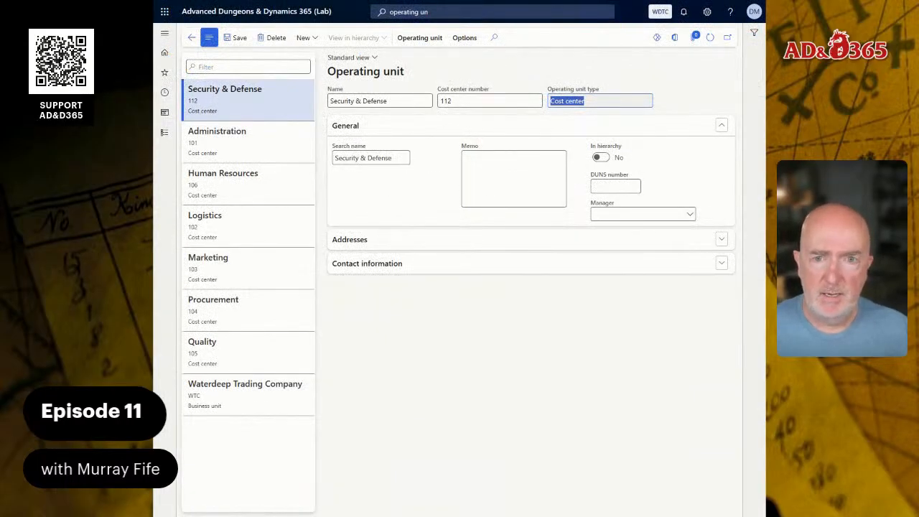
Create a new Department operating unit named Finance with department number 201
{"action": "left_click", "coordinate": [305, 37]}
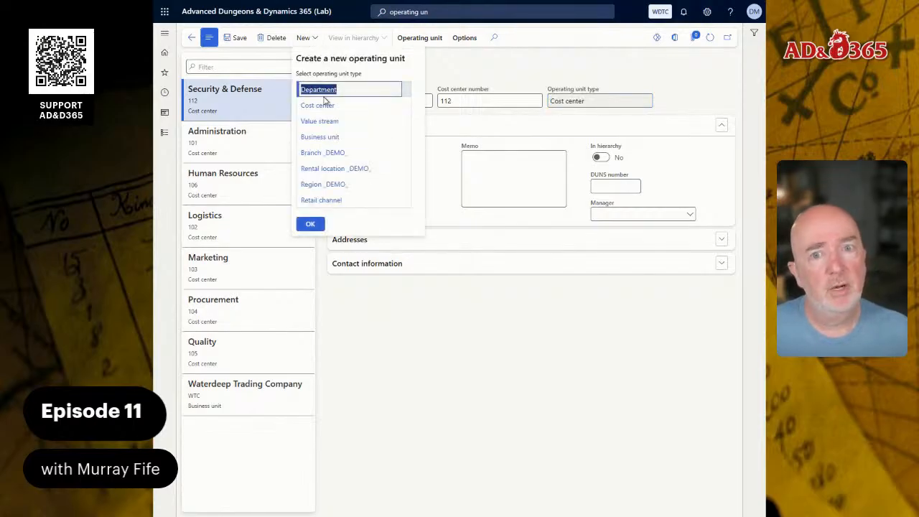
{"action": "left_click", "coordinate": [313, 224]}
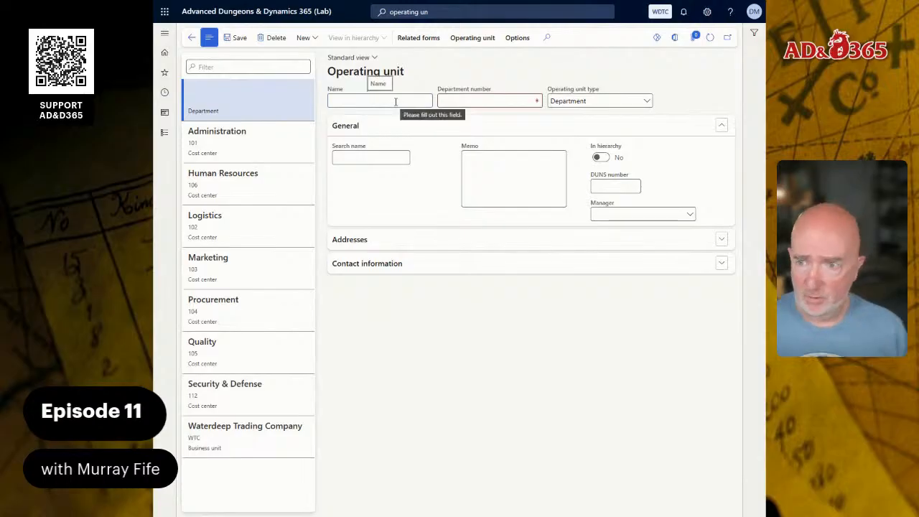
{"action": "type", "text": "Finance"}
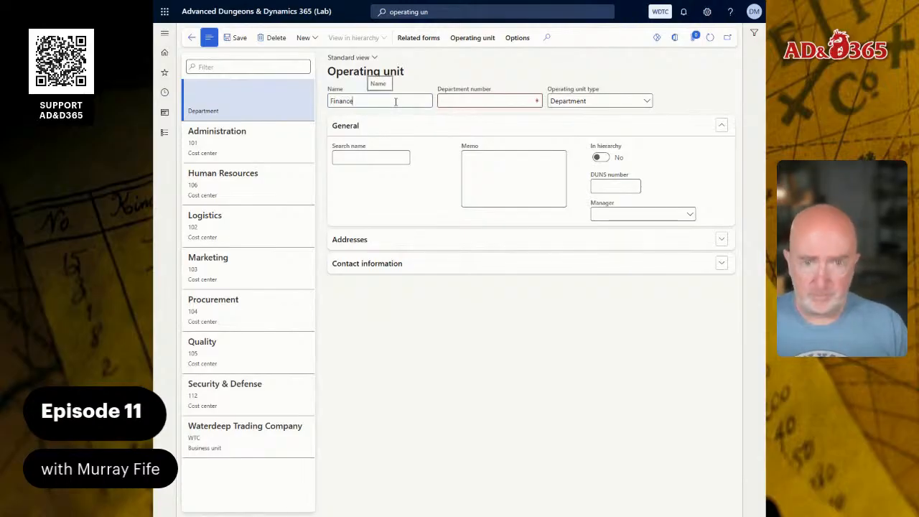
{"action": "key", "text": "Tab"}
{"action": "type", "text": "201"}
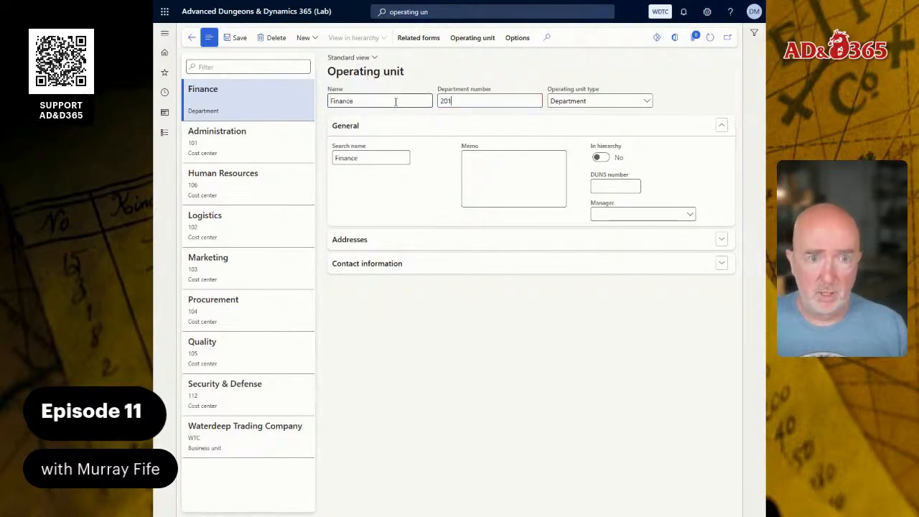
Create a new Department operating unit named Human Resources with department number 202
{"action": "left_click", "coordinate": [304, 38]}
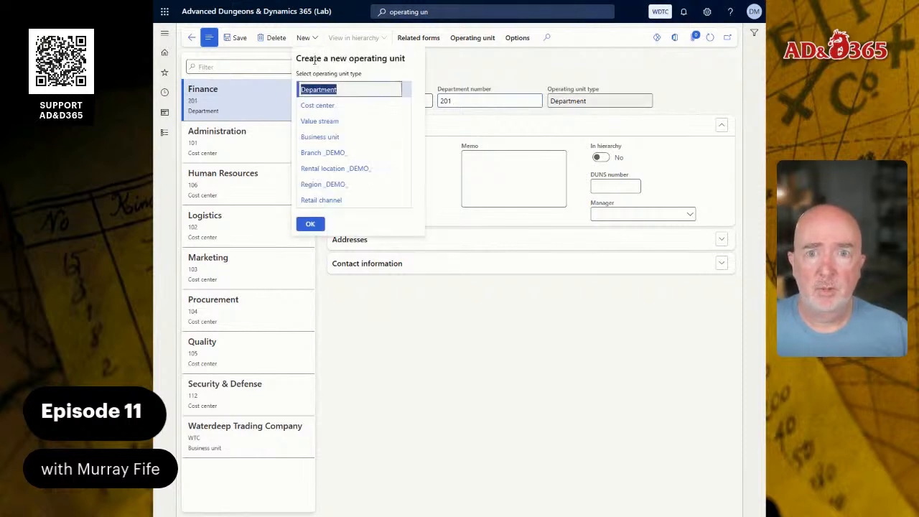
{"action": "left_click", "coordinate": [310, 224]}
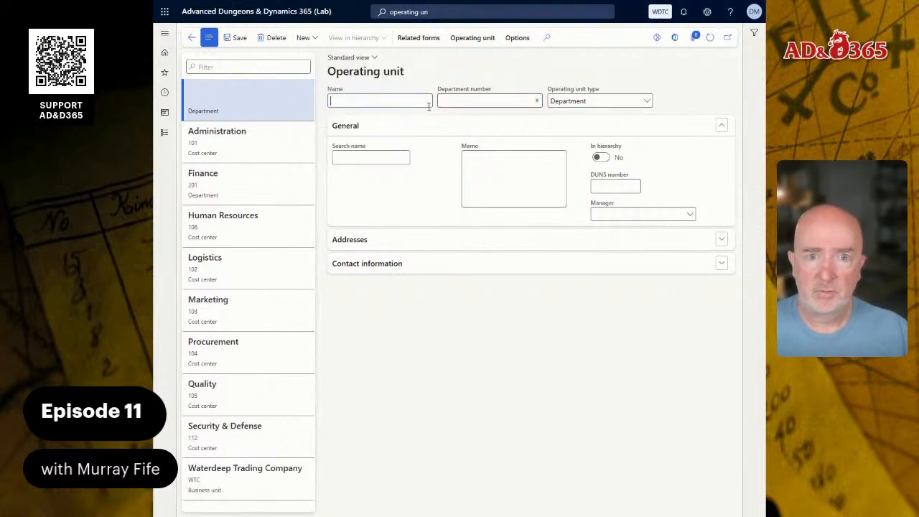
{"action": "type", "text": "Humnan Re"}
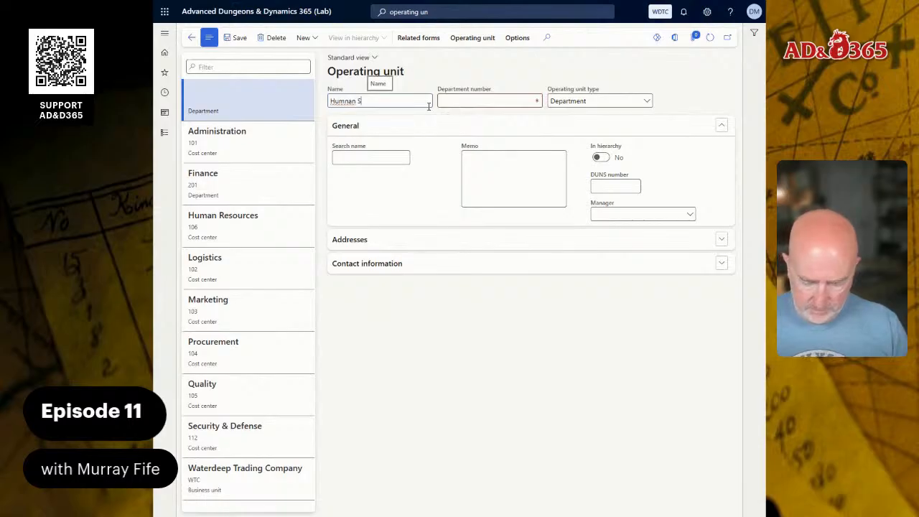
{"action": "type", "text": "sources"}
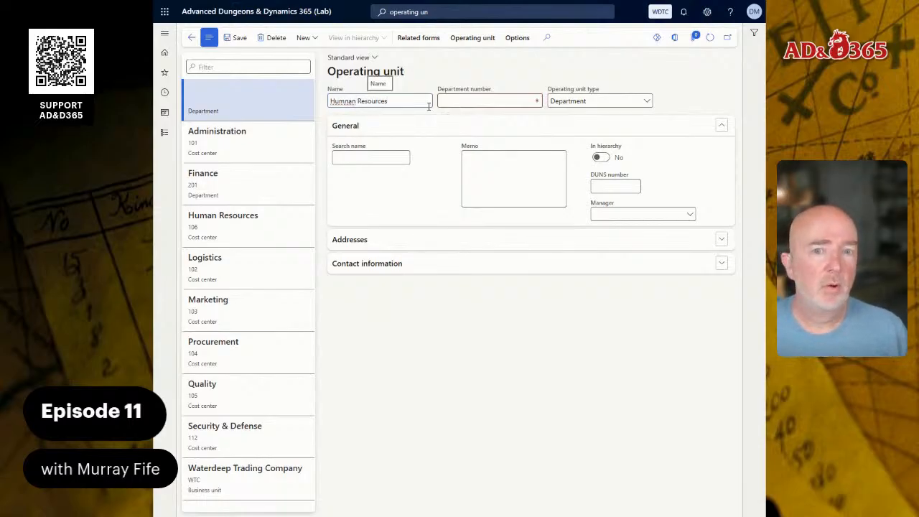
{"action": "key", "text": "BackSpace"}
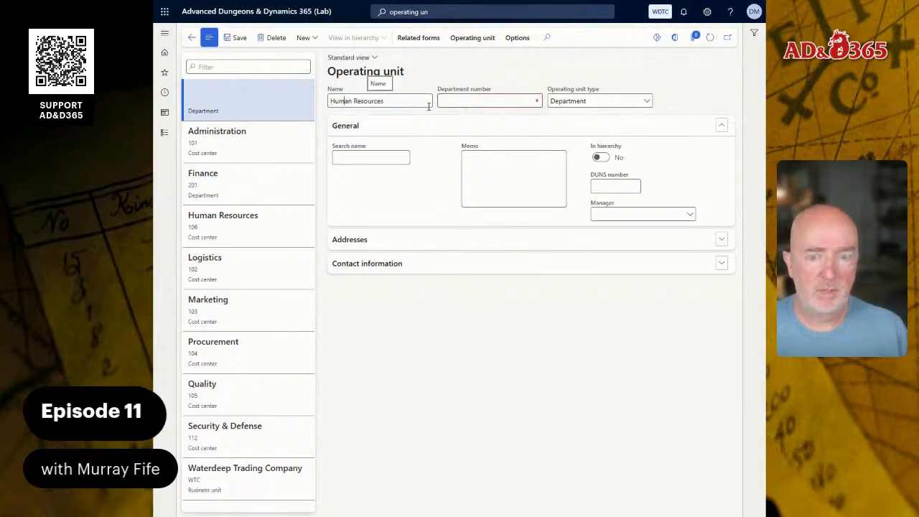
{"action": "key", "text": "Tab"}
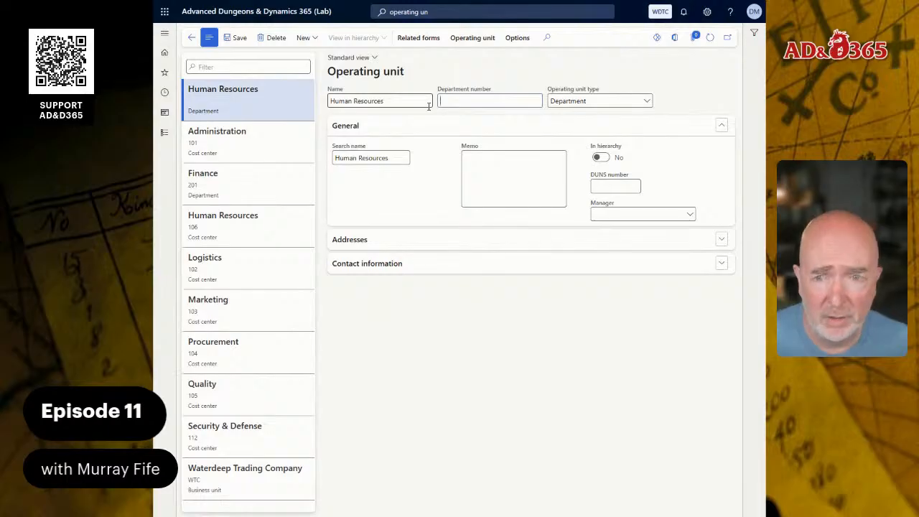
{"action": "type", "text": "202"}
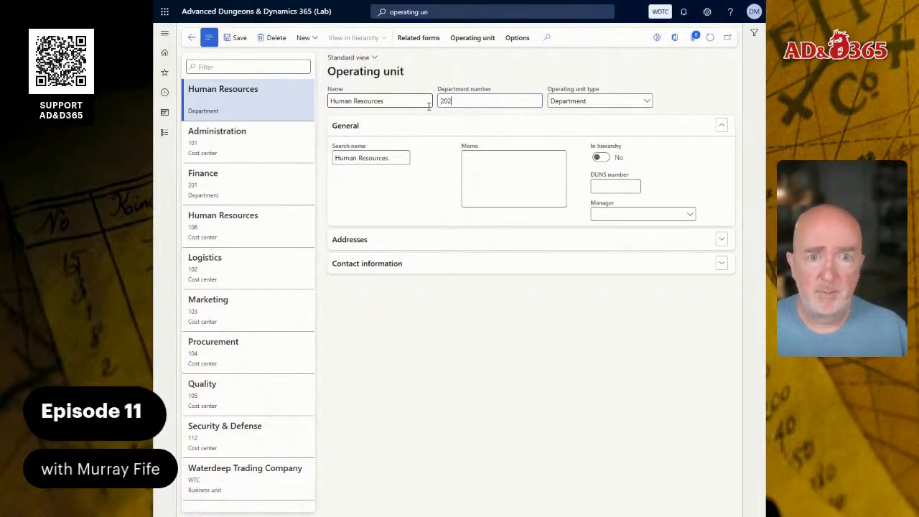
Create a new Department operating unit named Legal with department number 203
{"action": "left_click", "coordinate": [301, 39]}
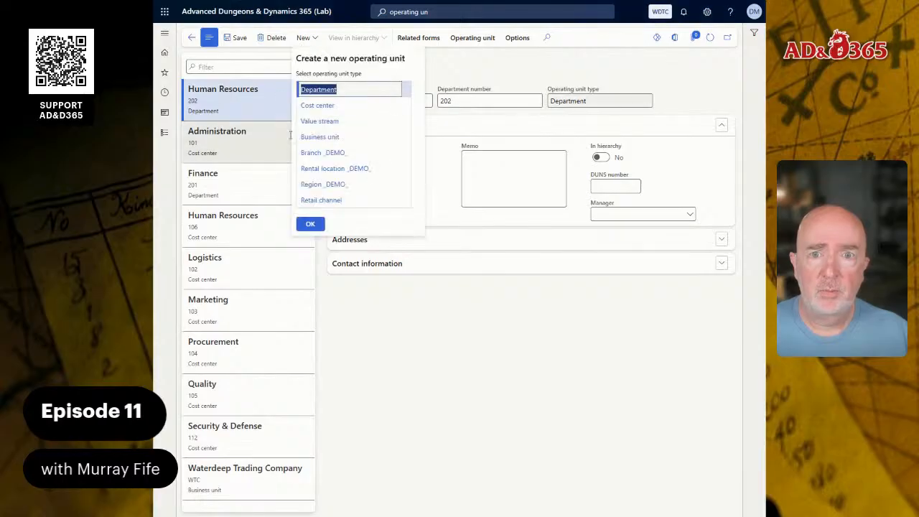
{"action": "left_click", "coordinate": [312, 222]}
{"action": "type", "text": "L"}
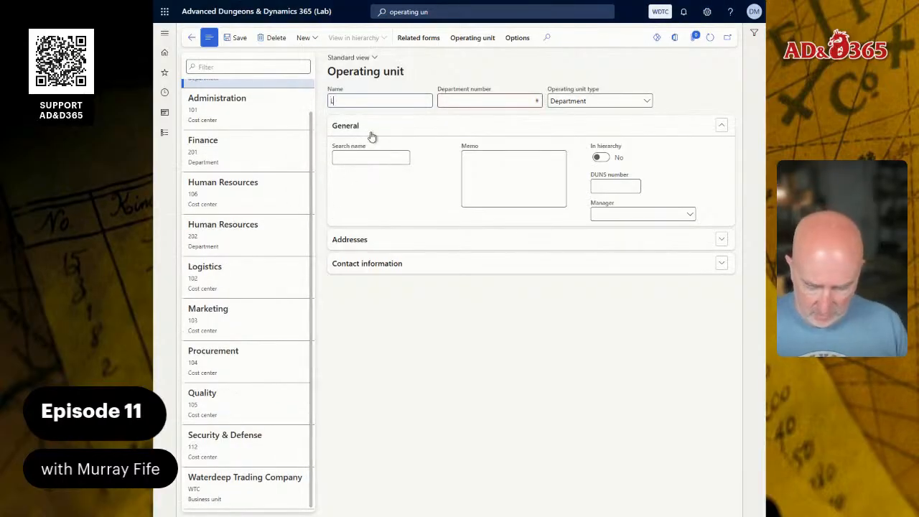
{"action": "type", "text": "egal"}
{"action": "key", "text": "Tab"}
{"action": "type", "text": "203"}
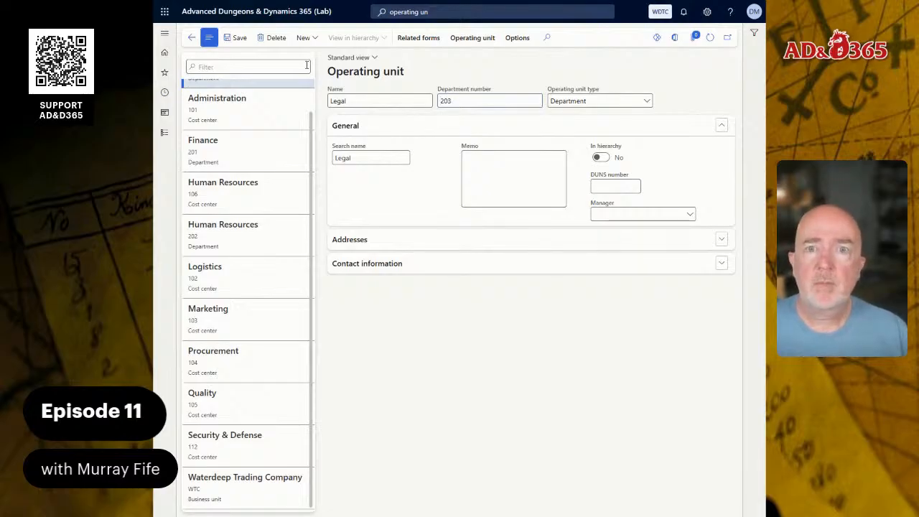
Create a new Department operating unit named Operations with department number 204
{"action": "left_click", "coordinate": [304, 38]}
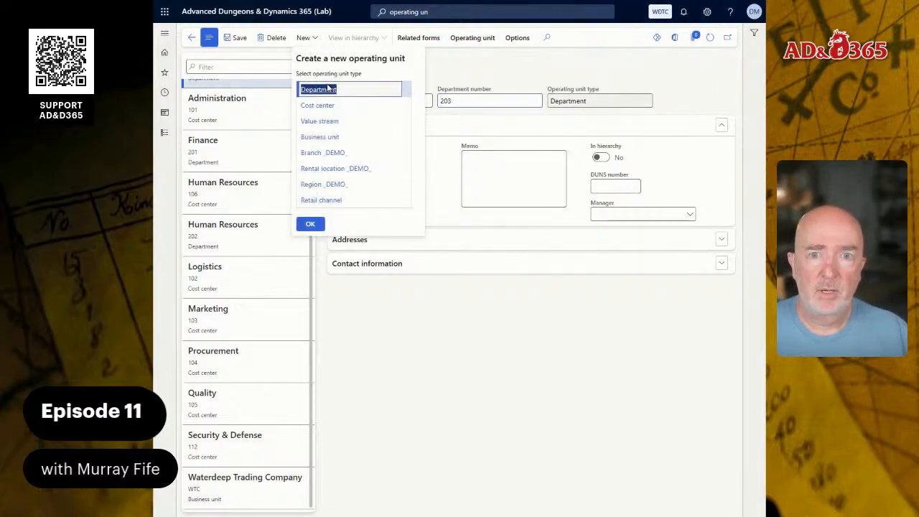
{"action": "left_click", "coordinate": [310, 226]}
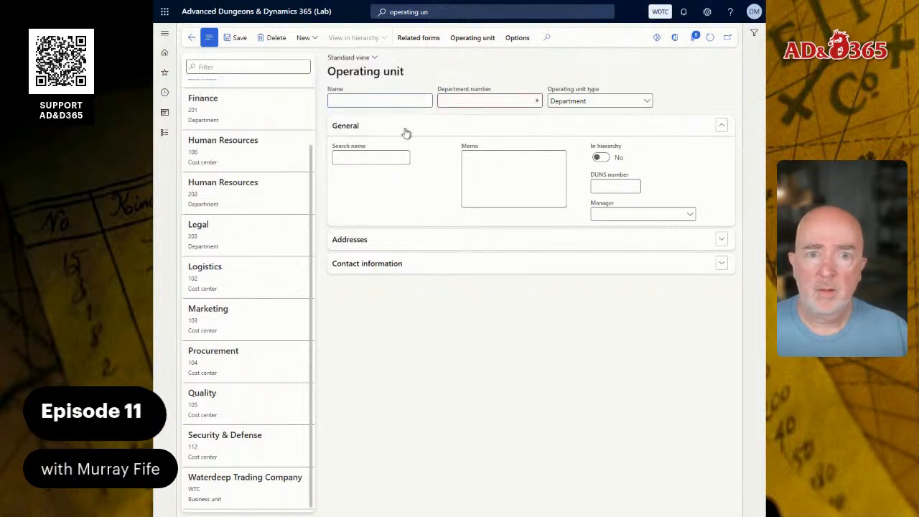
{"action": "type", "text": "Operations"}
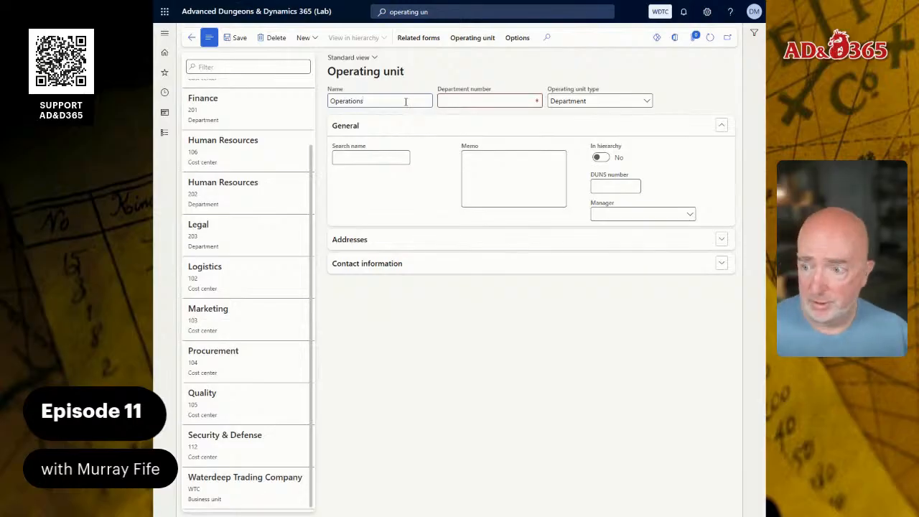
{"action": "key", "text": "Tab"}
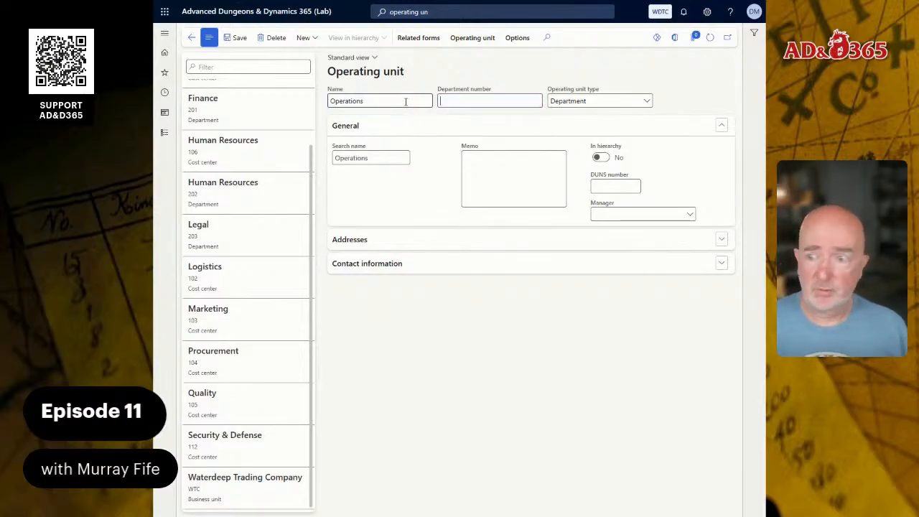
{"action": "type", "text": "204"}
Create a new Department operating unit named Retail with department number 206
{"action": "left_click", "coordinate": [312, 39]}
{"action": "left_click", "coordinate": [320, 224]}
{"action": "type", "text": "Retail"}
{"action": "key", "text": "Tab"}
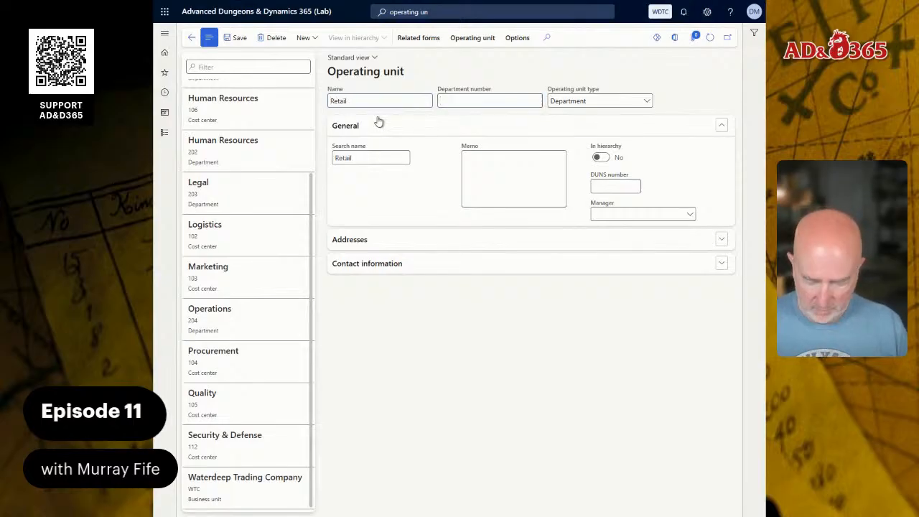
{"action": "type", "text": "206"}
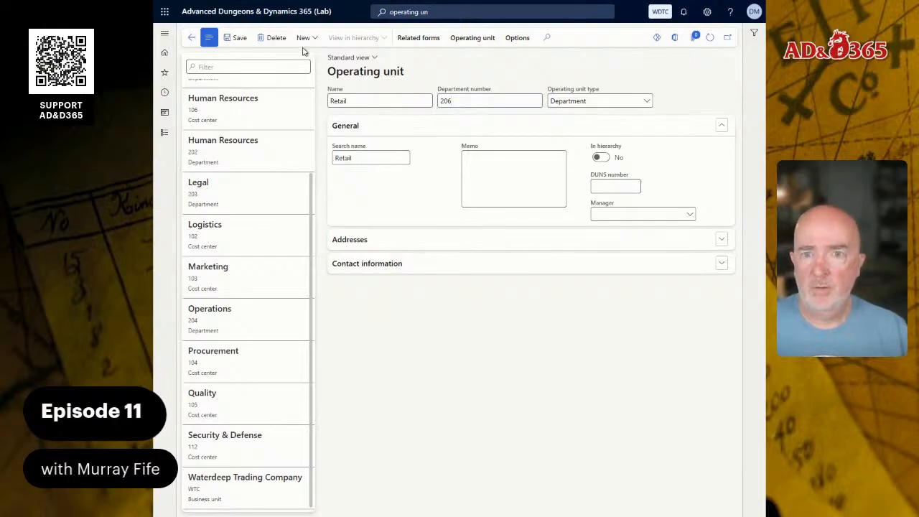
Create a new Department operating unit named Research & Development with department number 207
{"action": "left_click", "coordinate": [303, 38]}
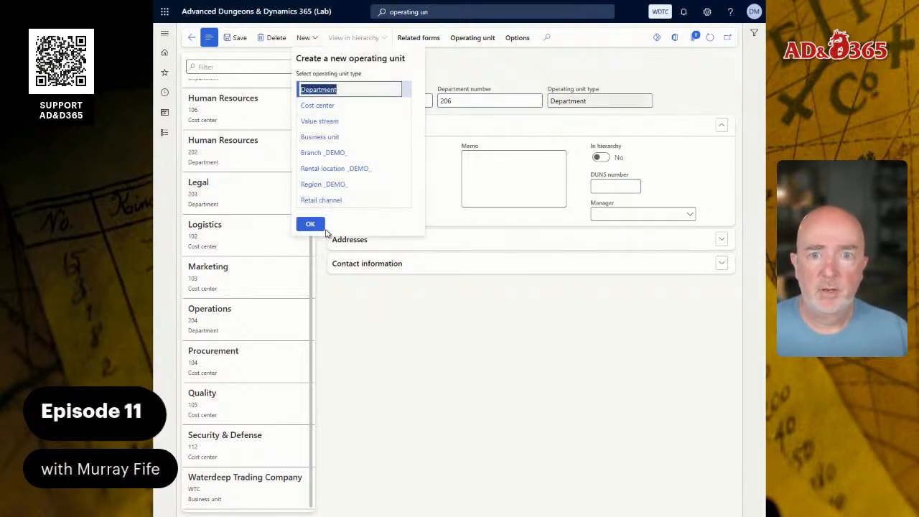
{"action": "left_click", "coordinate": [309, 225]}
{"action": "type", "text": "Research"}
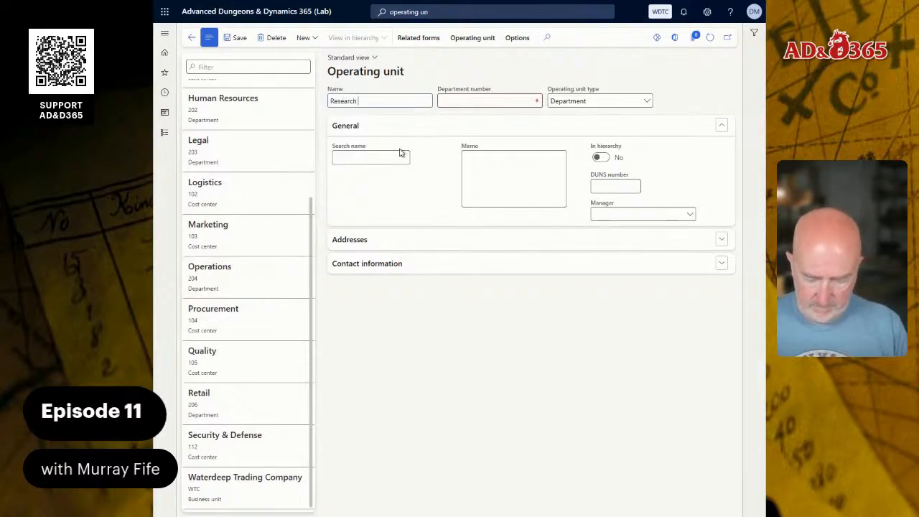
{"action": "type", "text": " & Development"}
{"action": "key", "text": "Tab"}
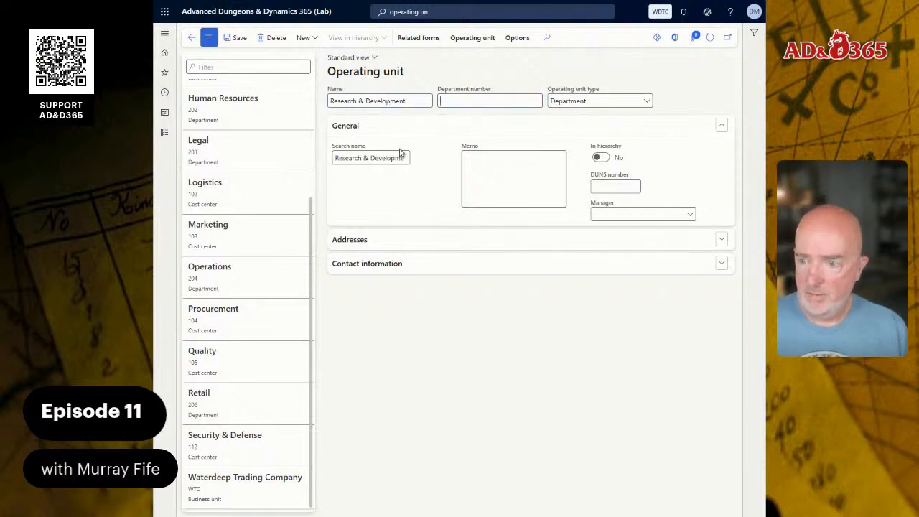
{"action": "type", "text": "207"}
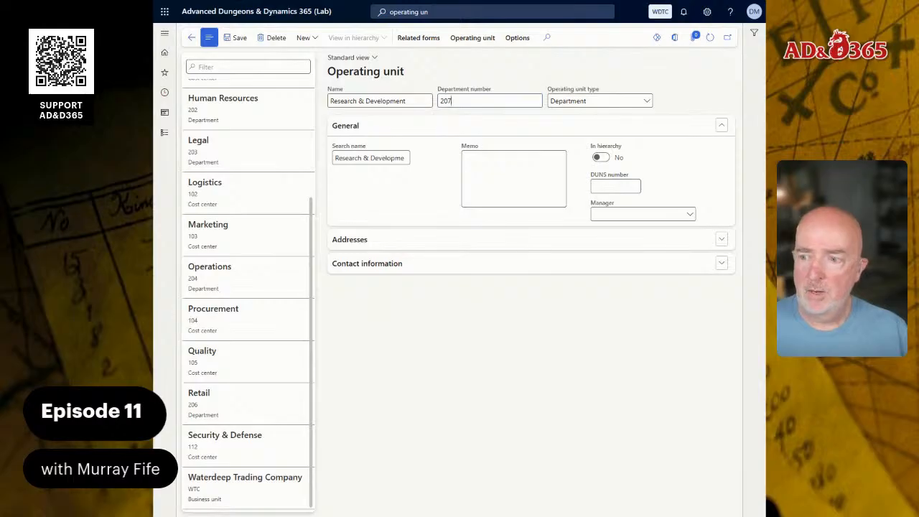
Create a new Department operating unit named Guild Relations with department number 209 and save it
{"action": "left_click", "coordinate": [304, 39]}
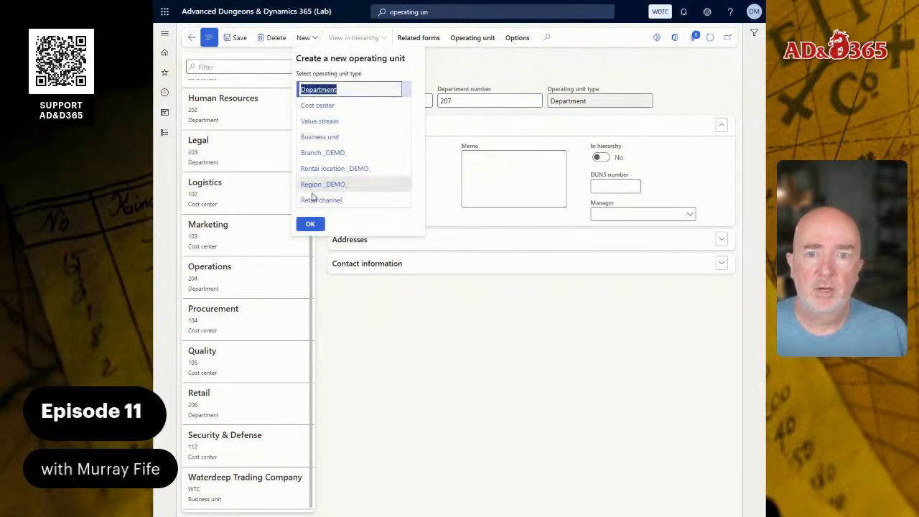
{"action": "left_click", "coordinate": [310, 225]}
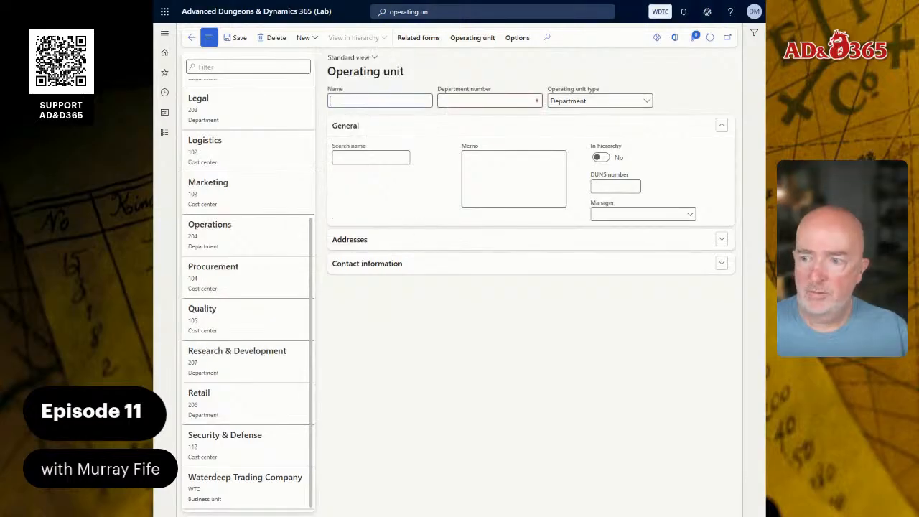
{"action": "type", "text": "Guild Relations"}
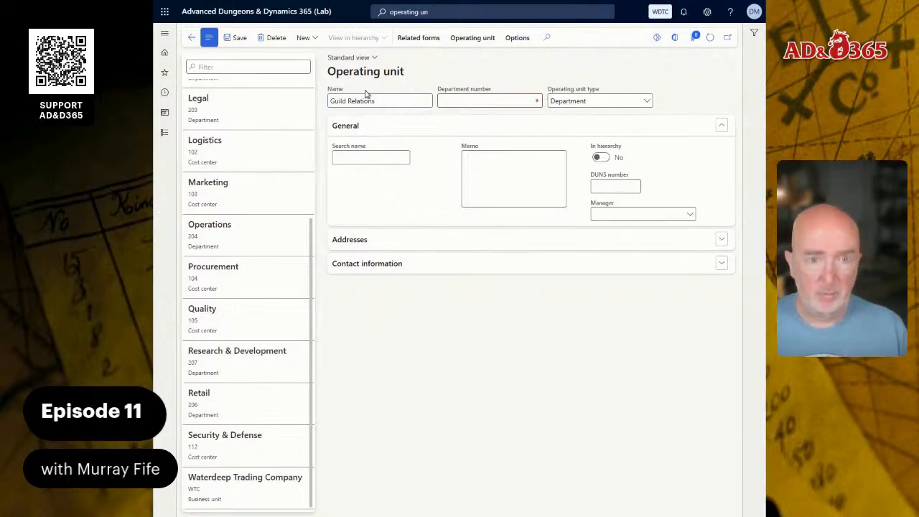
{"action": "key", "text": "Tab"}
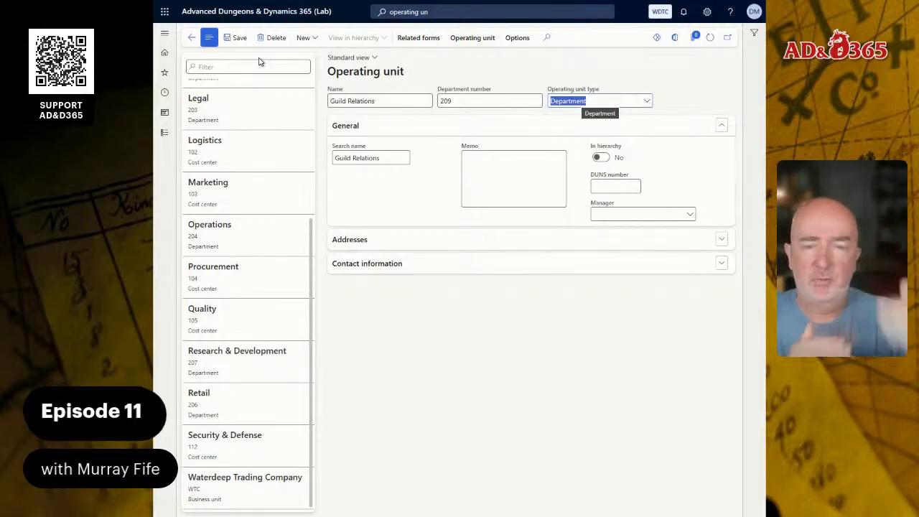
{"action": "left_click", "coordinate": [236, 40]}
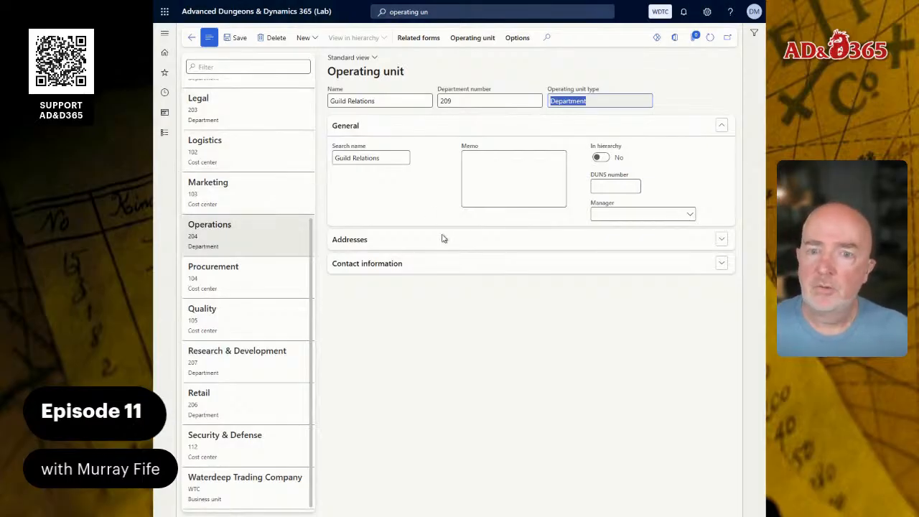
Switch to the Word configuration guide and review the organizational hierarchy section and its departments and cost centers table
{"action": "scroll", "coordinate": [298, 244], "scroll_direction": "up", "scroll_amount": 3}
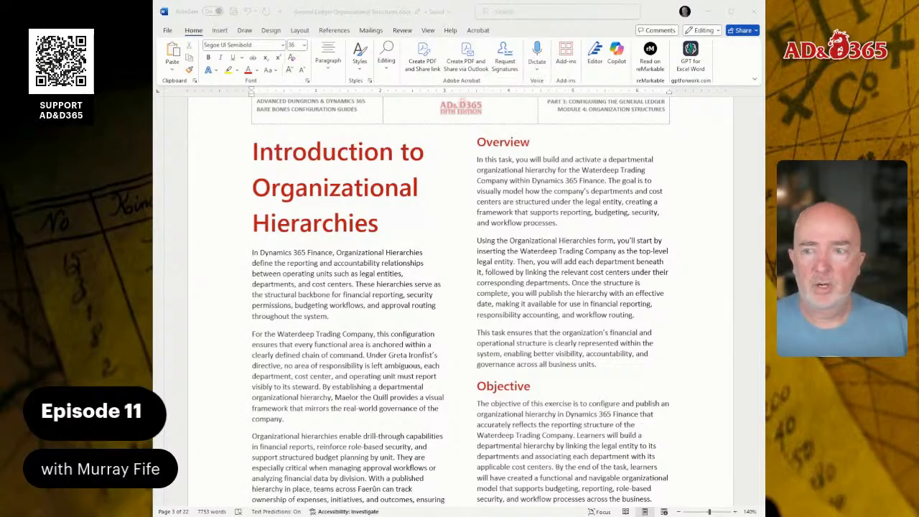
{"action": "scroll", "coordinate": [459, 302], "scroll_direction": "down", "scroll_amount": 6}
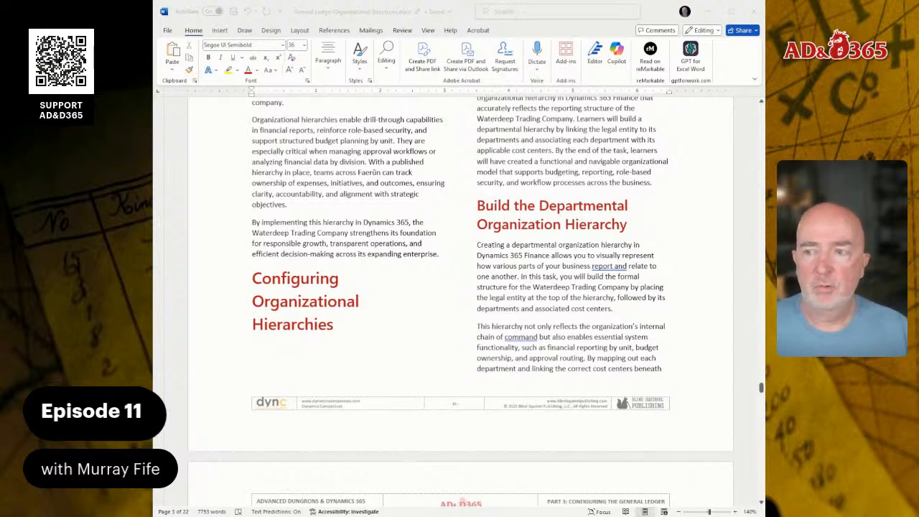
{"action": "left_click", "coordinate": [320, 347]}
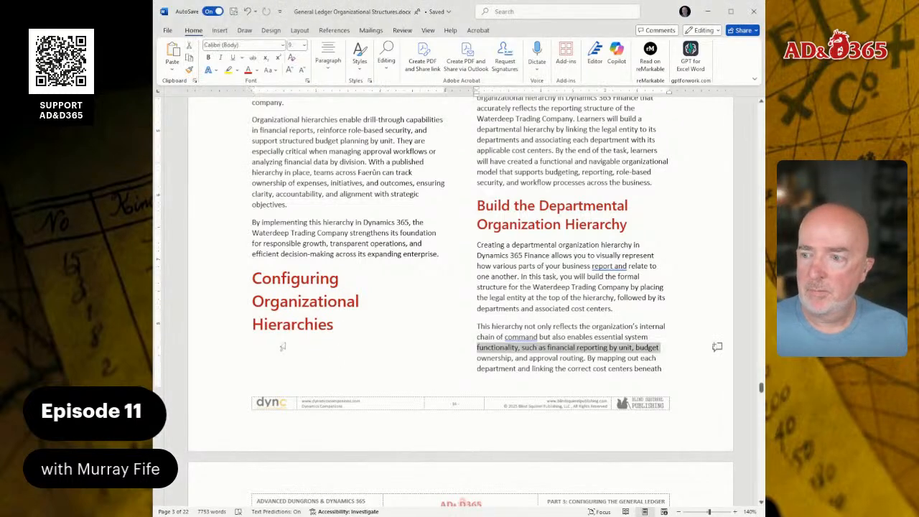
{"action": "left_click", "coordinate": [276, 340]}
{"action": "left_click", "coordinate": [271, 343]}
{"action": "scroll", "coordinate": [262, 340], "scroll_direction": "up", "scroll_amount": 3}
{"action": "scroll", "coordinate": [228, 371], "scroll_direction": "down", "scroll_amount": 2}
{"action": "scroll", "coordinate": [433, 382], "scroll_direction": "down", "scroll_amount": 5}
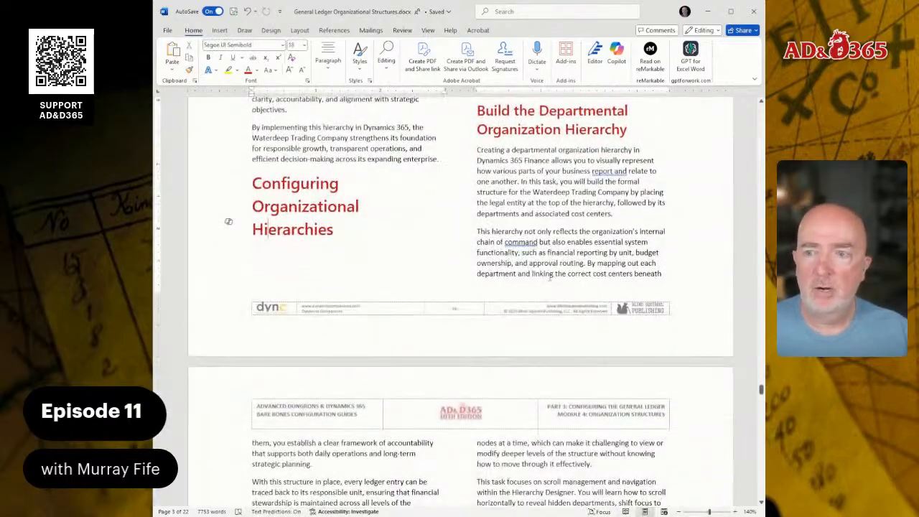
{"action": "scroll", "coordinate": [229, 221], "scroll_direction": "down", "scroll_amount": 10}
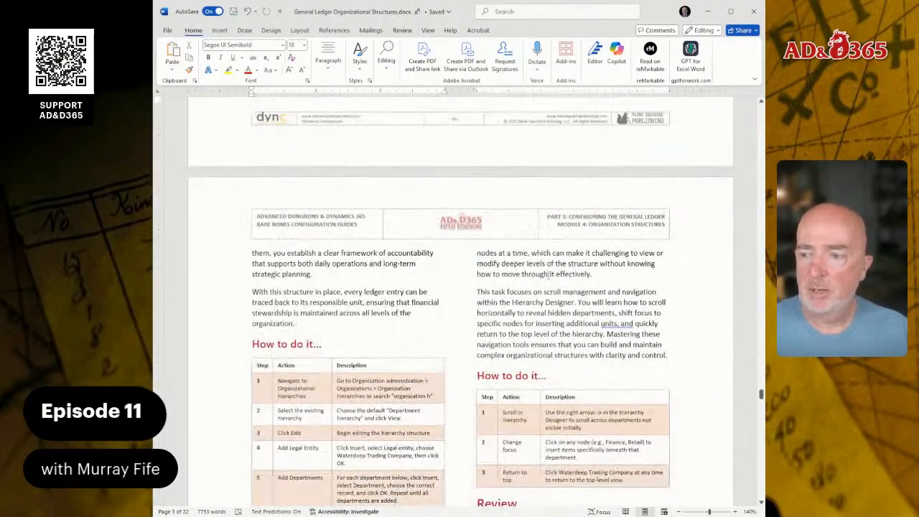
{"action": "scroll", "coordinate": [536, 276], "scroll_direction": "down", "scroll_amount": 2}
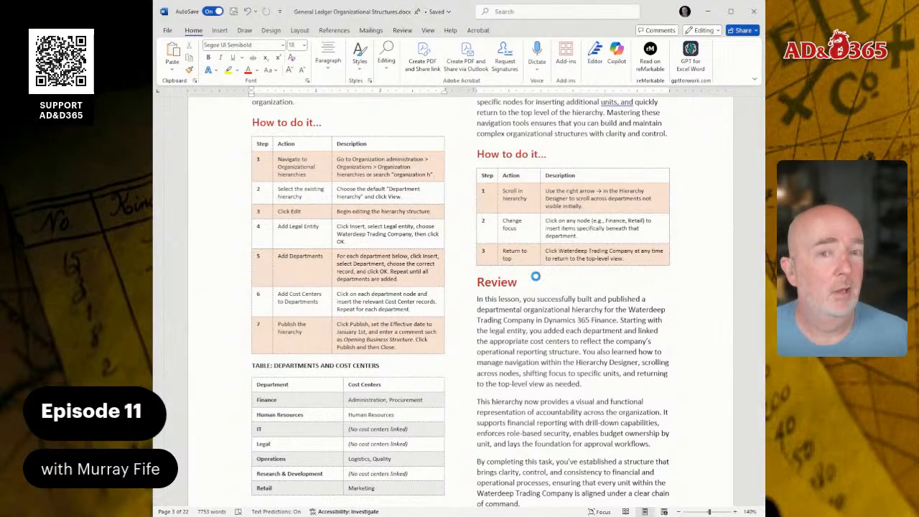
Open the Organization hierarchies page under Organization administration
{"action": "left_click", "coordinate": [367, 166]}
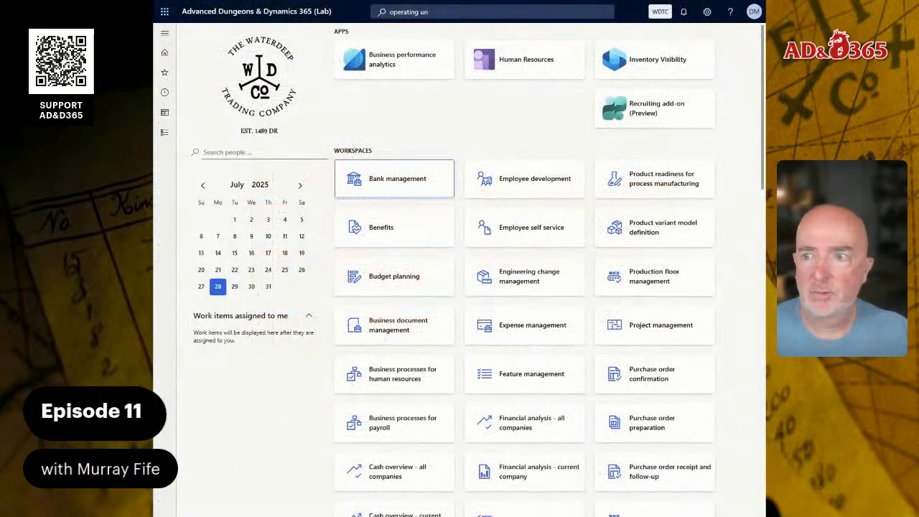
{"action": "left_click", "coordinate": [465, 10]}
{"action": "type", "text": "organ h"}
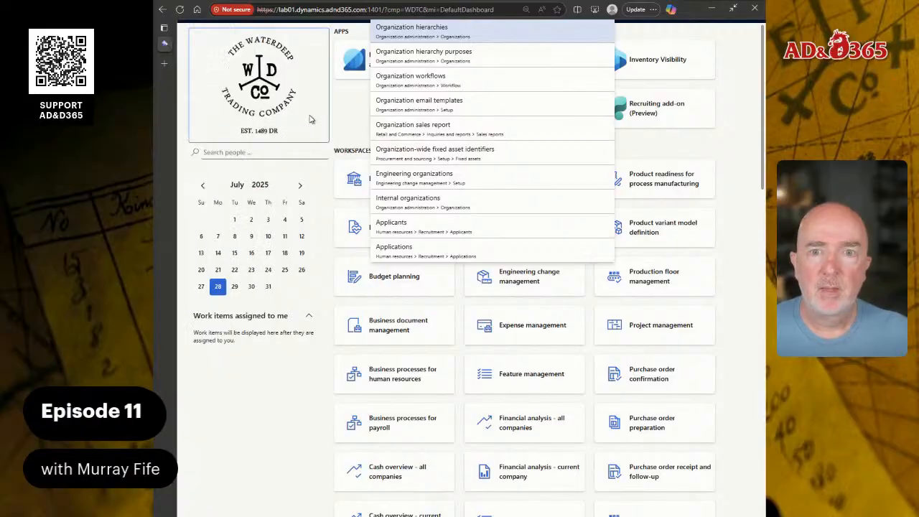
{"action": "left_click", "coordinate": [311, 119]}
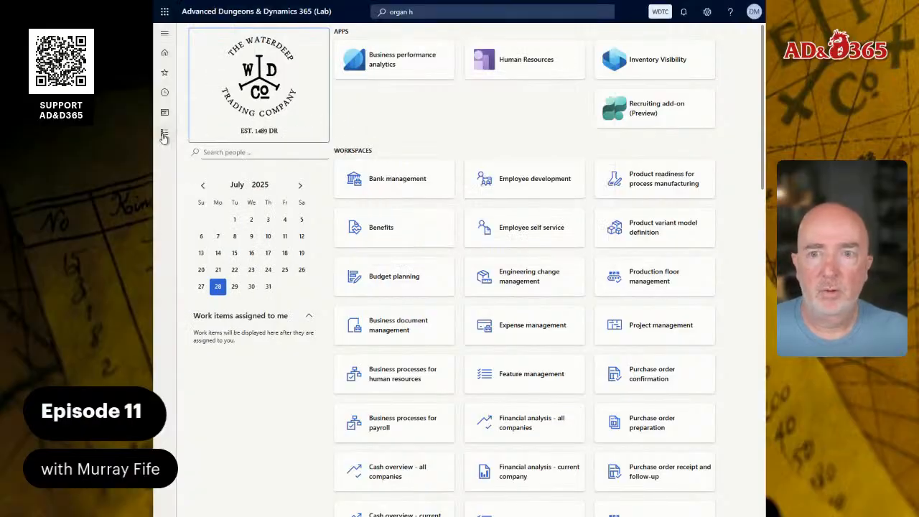
{"action": "left_click", "coordinate": [165, 132]}
{"action": "scroll", "coordinate": [213, 399], "scroll_direction": "down", "scroll_amount": 4}
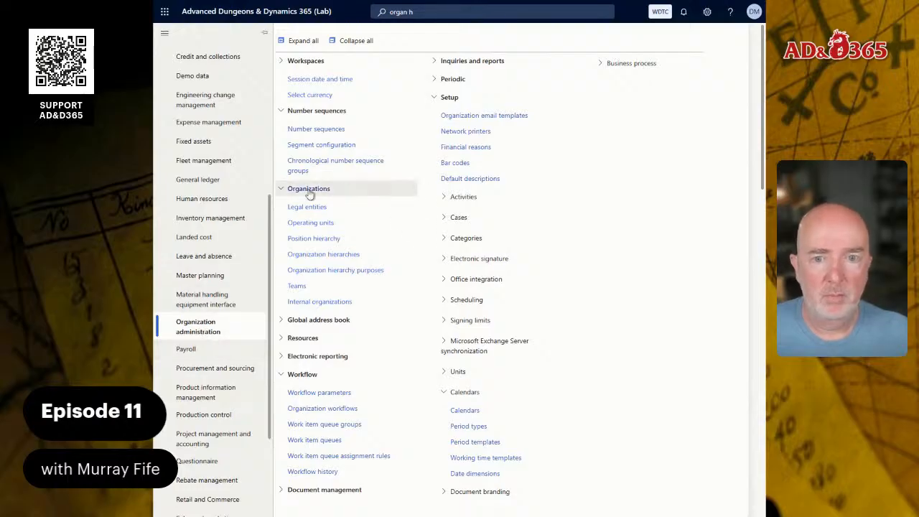
{"action": "left_click", "coordinate": [316, 259]}
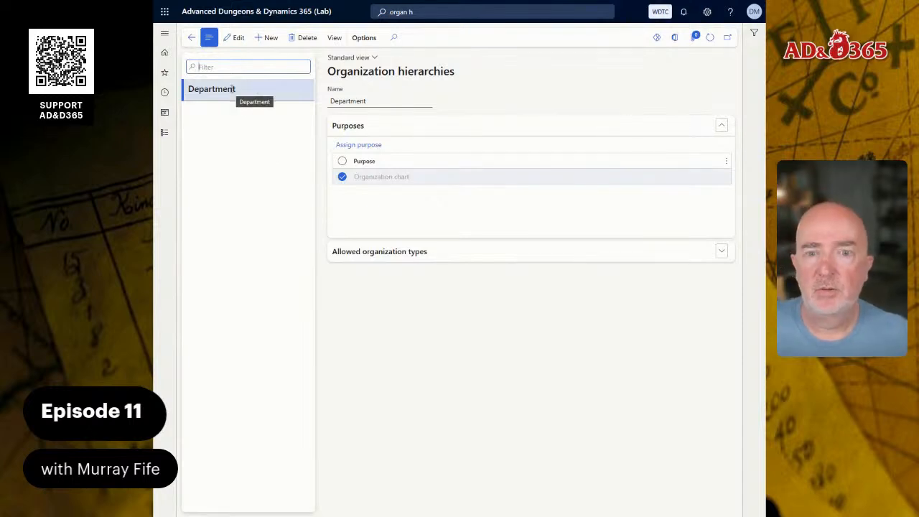
Review the Department hierarchy's allowed organization types and open it in the Hierarchy designer for editing
{"action": "left_click", "coordinate": [395, 251]}
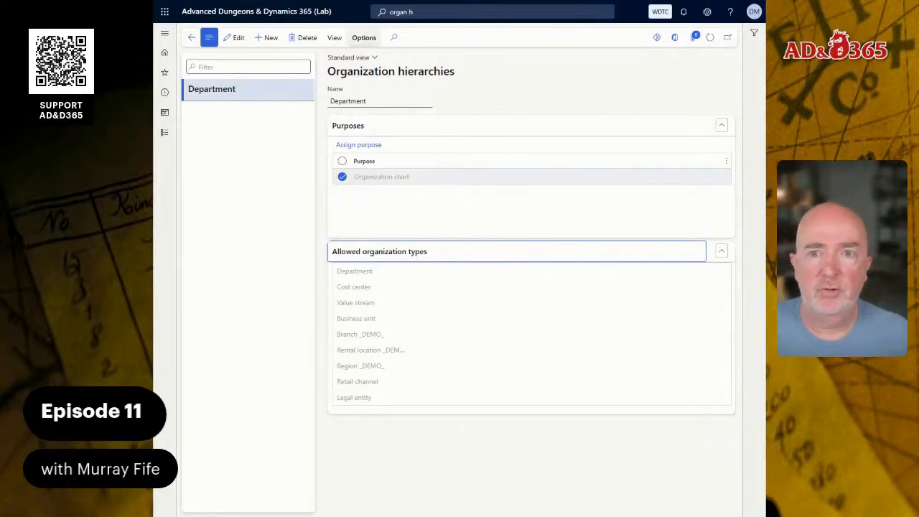
{"action": "left_click", "coordinate": [233, 37]}
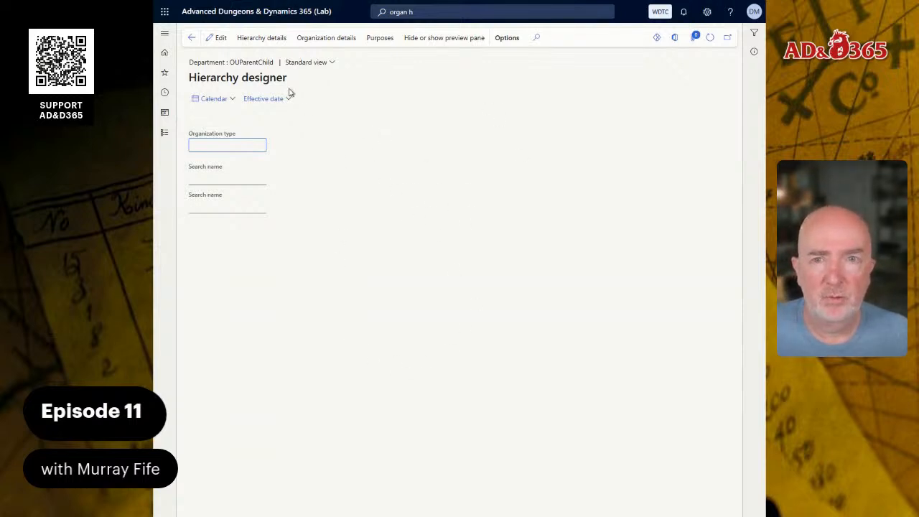
{"action": "left_click", "coordinate": [217, 39]}
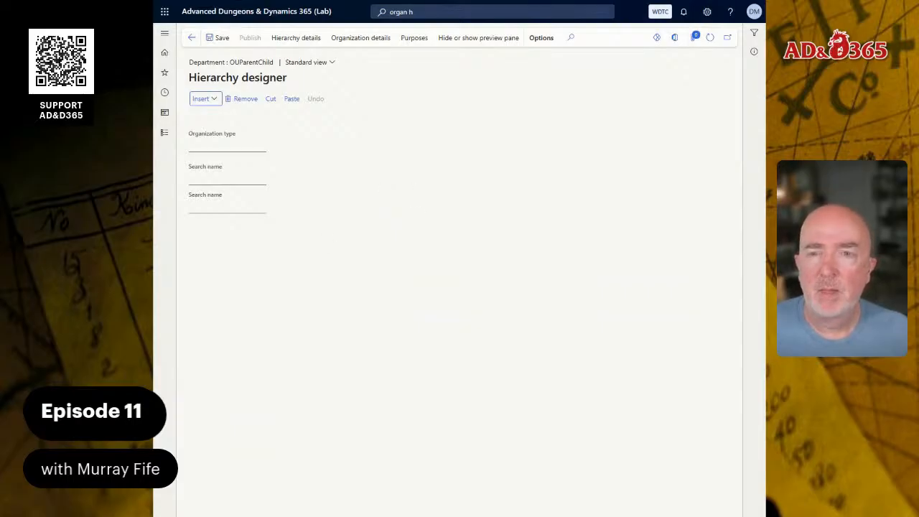
Insert the Finance department as the top node of the hierarchy
{"action": "left_click", "coordinate": [216, 100]}
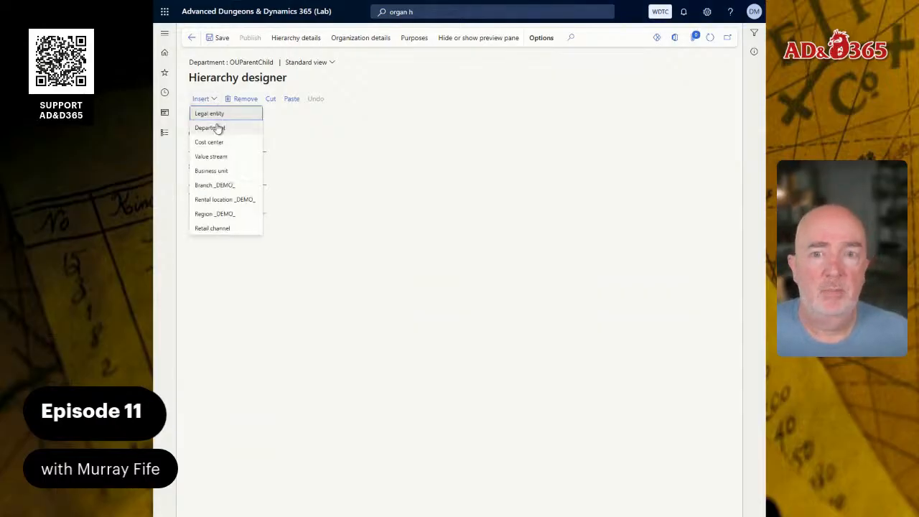
{"action": "left_click", "coordinate": [218, 128]}
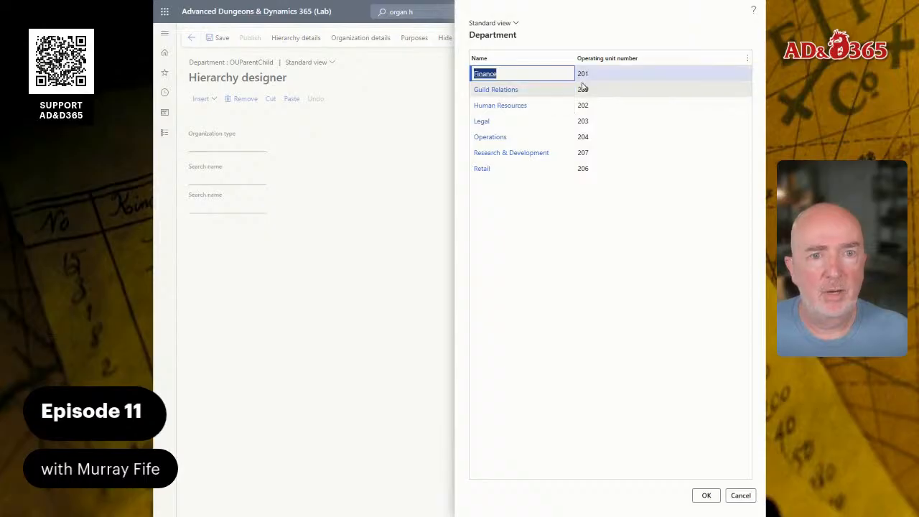
{"action": "left_click", "coordinate": [703, 495]}
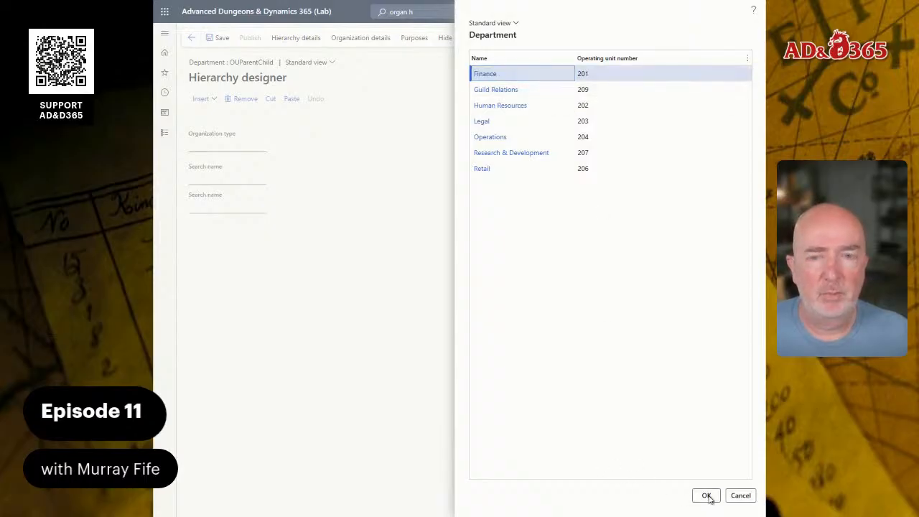
Insert the Guild Relations department beneath Finance, then remove that node from the hierarchy
{"action": "left_click", "coordinate": [217, 100]}
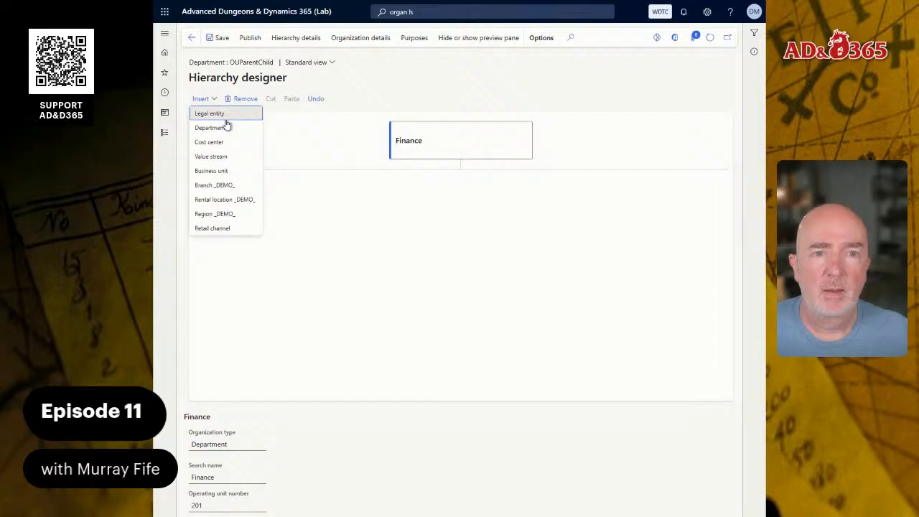
{"action": "left_click", "coordinate": [211, 127]}
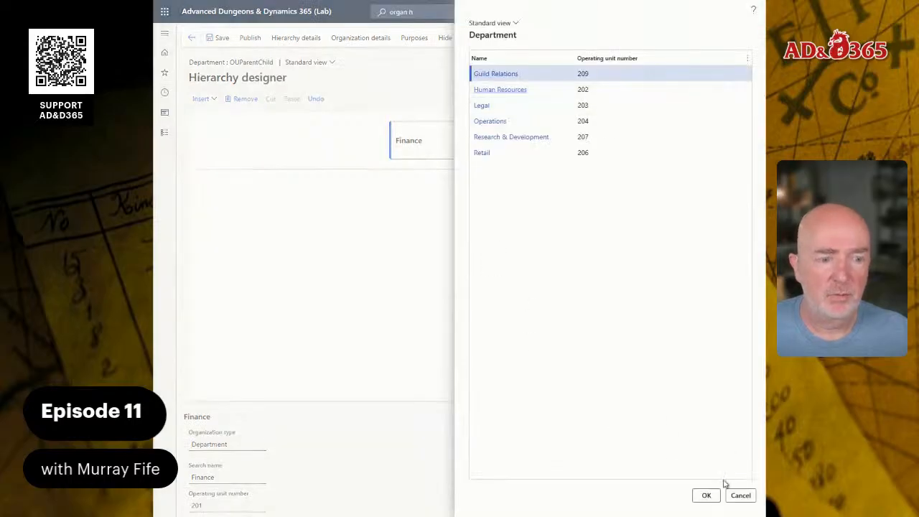
{"action": "left_click", "coordinate": [706, 495]}
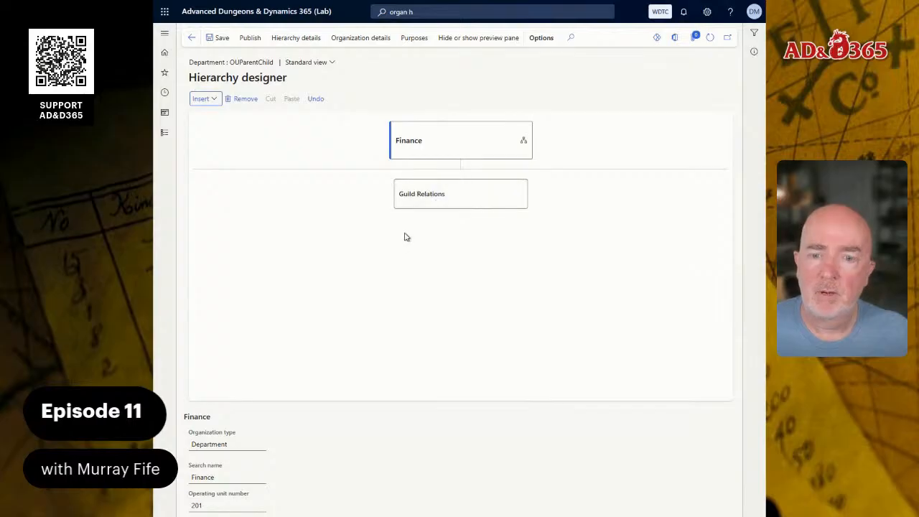
{"action": "left_click", "coordinate": [463, 203]}
{"action": "left_click", "coordinate": [237, 101]}
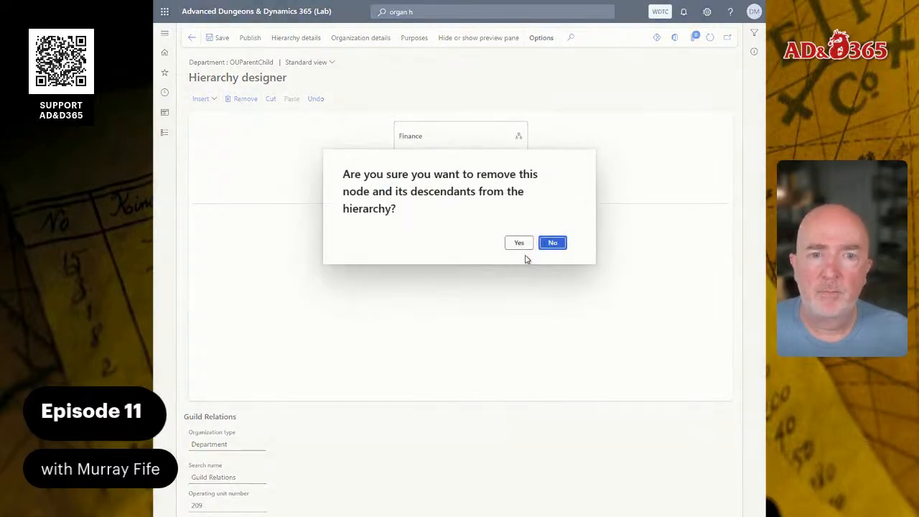
{"action": "left_click", "coordinate": [519, 243]}
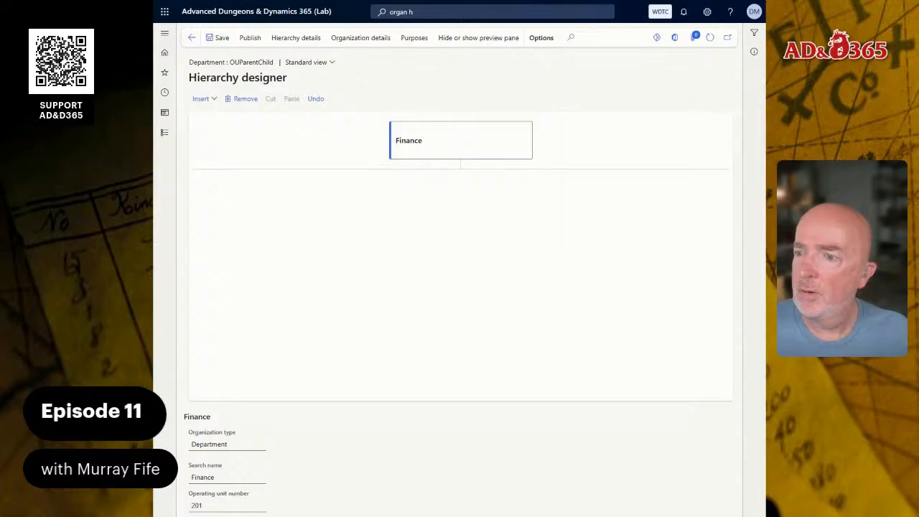
Remove the Finance node from the hierarchy
{"action": "left_click", "coordinate": [212, 101]}
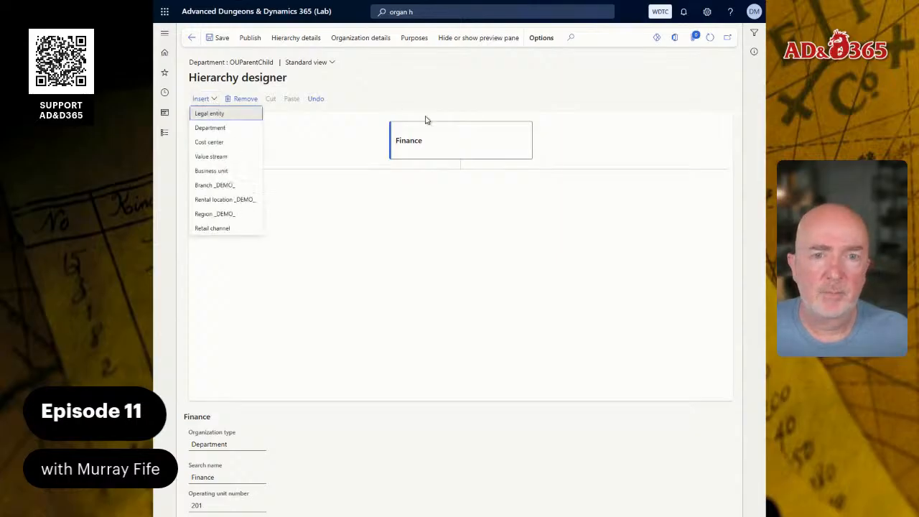
{"action": "left_click", "coordinate": [245, 98]}
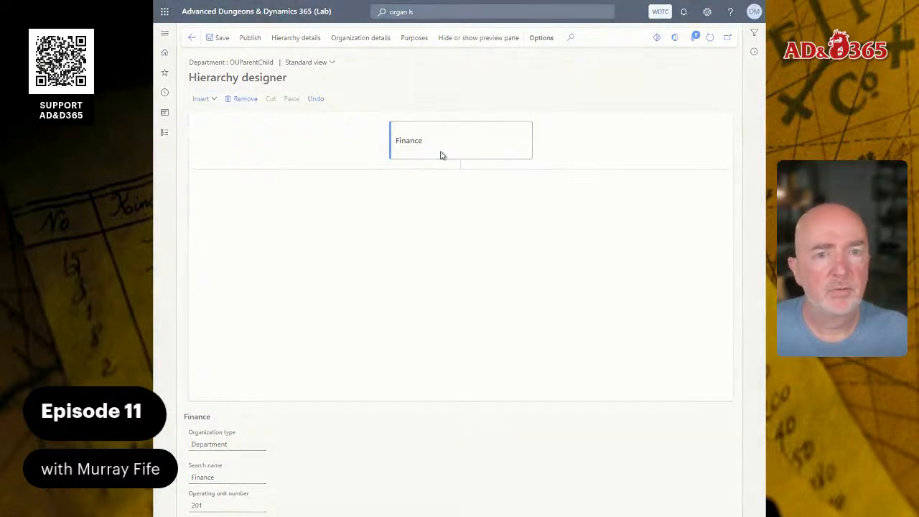
{"action": "left_click", "coordinate": [551, 242]}
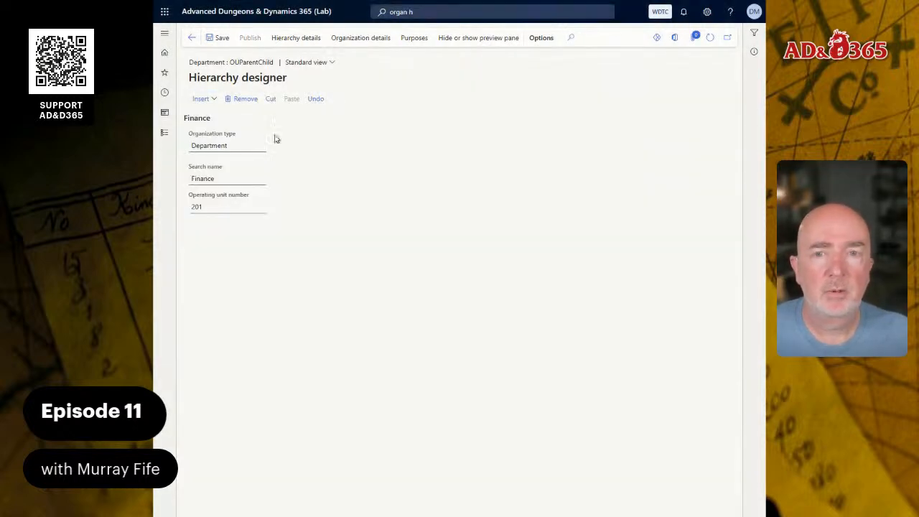
Insert the Waterdeep Trading Co business unit as the top node of the hierarchy
{"action": "left_click", "coordinate": [203, 98]}
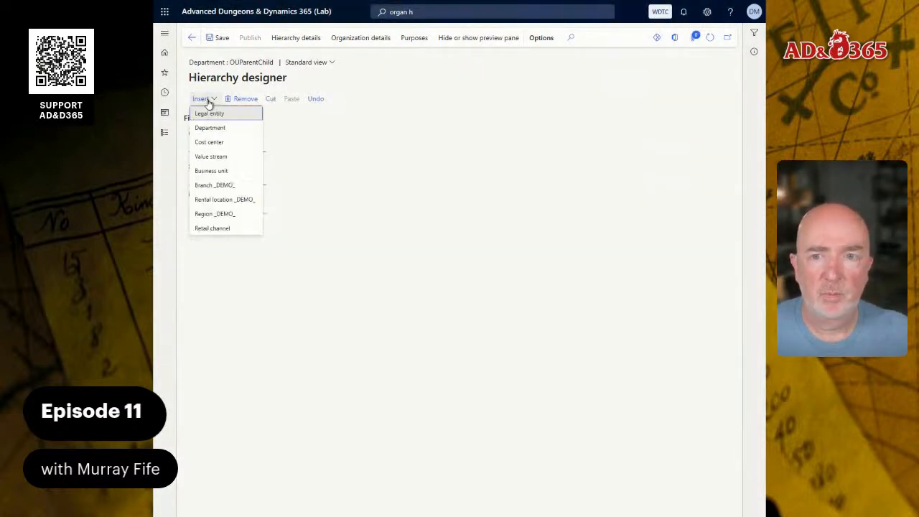
{"action": "left_click", "coordinate": [216, 170]}
{"action": "left_click", "coordinate": [701, 495]}
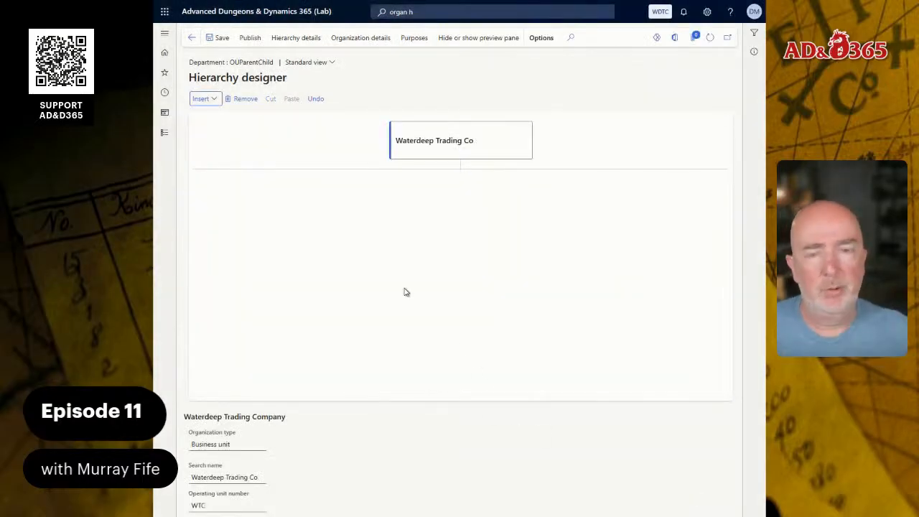
Insert the Finance department beneath the Waterdeep Trading Co node
{"action": "left_click", "coordinate": [206, 101]}
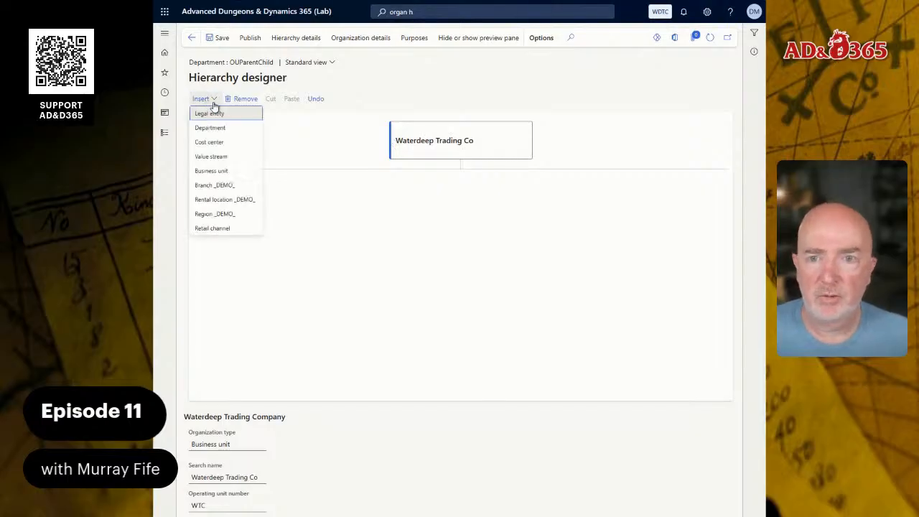
{"action": "left_click", "coordinate": [220, 125]}
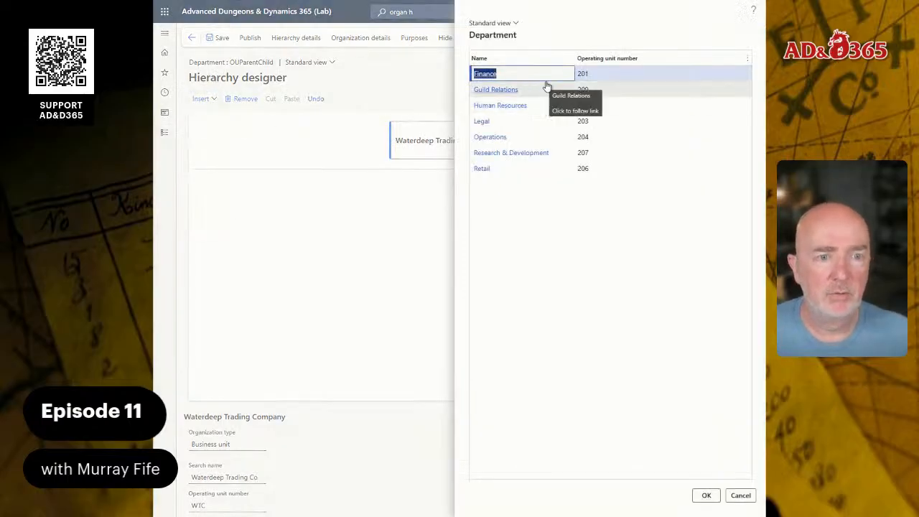
{"action": "left_click", "coordinate": [705, 495]}
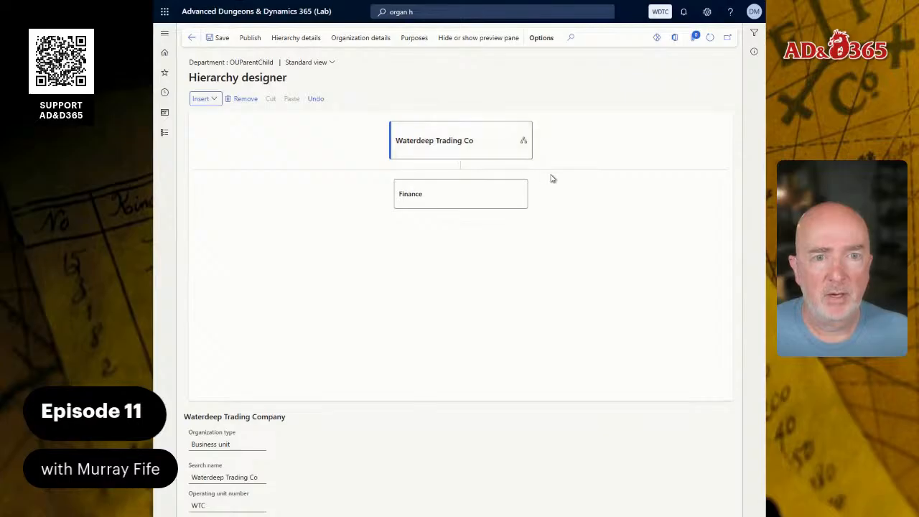
Select the Waterdeep Trading Co node and insert the Human Resources department beneath it
{"action": "left_click", "coordinate": [445, 205]}
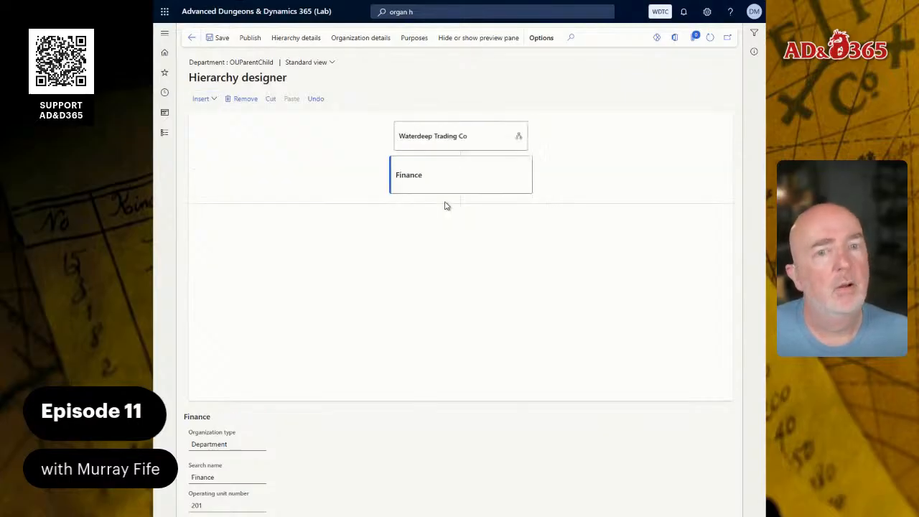
{"action": "left_click", "coordinate": [453, 140]}
{"action": "left_click", "coordinate": [214, 101]}
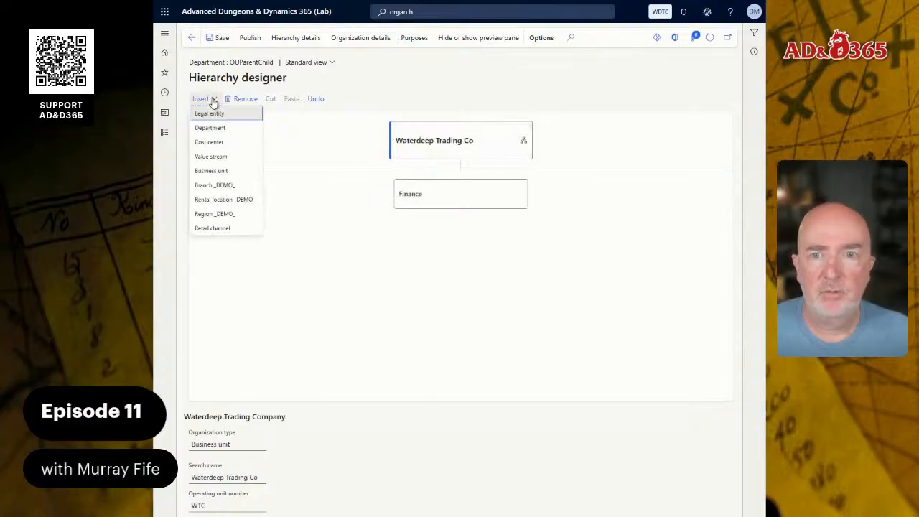
{"action": "left_click", "coordinate": [427, 140]}
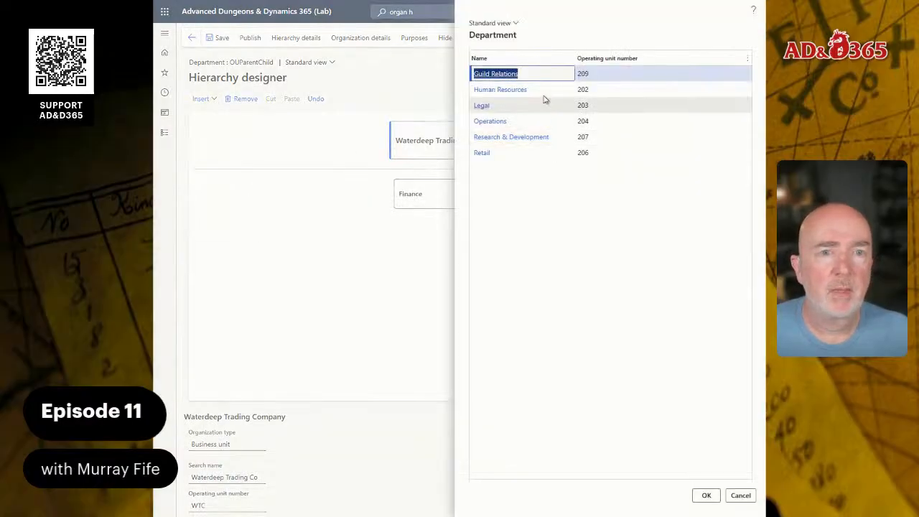
{"action": "left_click", "coordinate": [544, 91]}
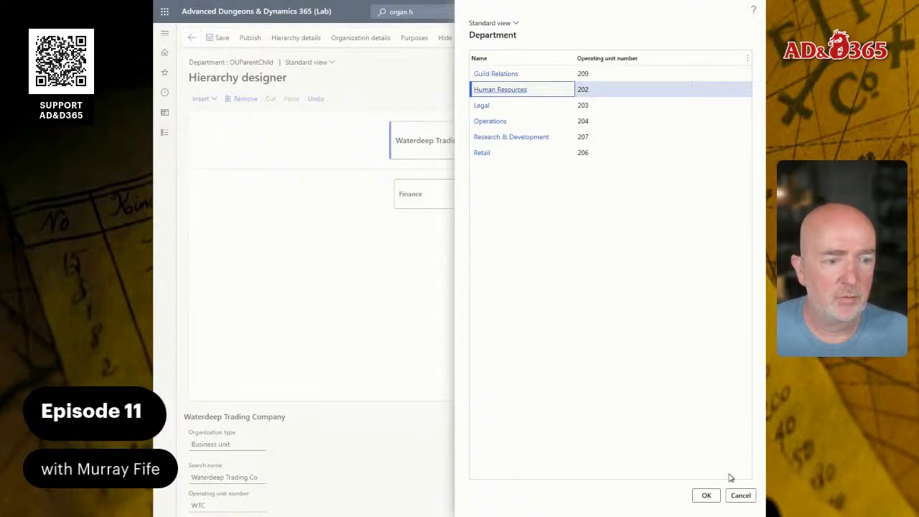
{"action": "left_click", "coordinate": [705, 495]}
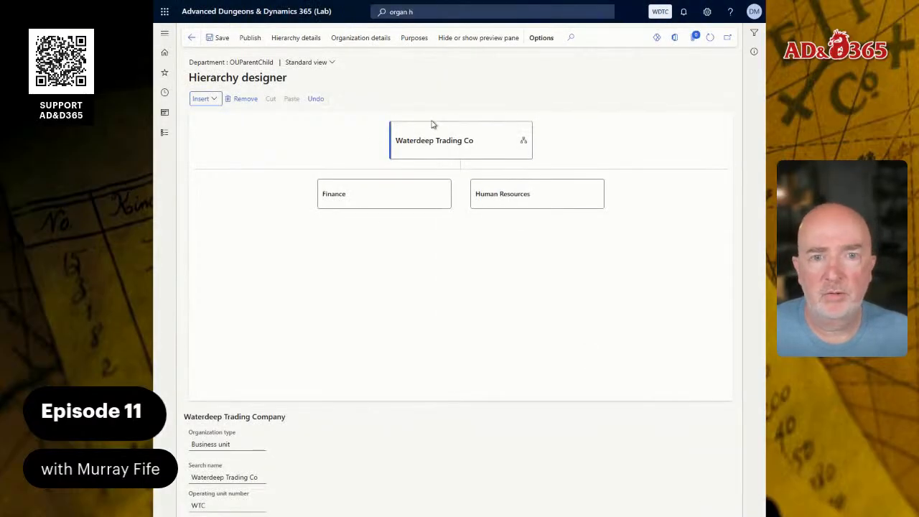
Insert the Legal department beneath the Waterdeep Trading Co node
{"action": "left_click", "coordinate": [202, 99]}
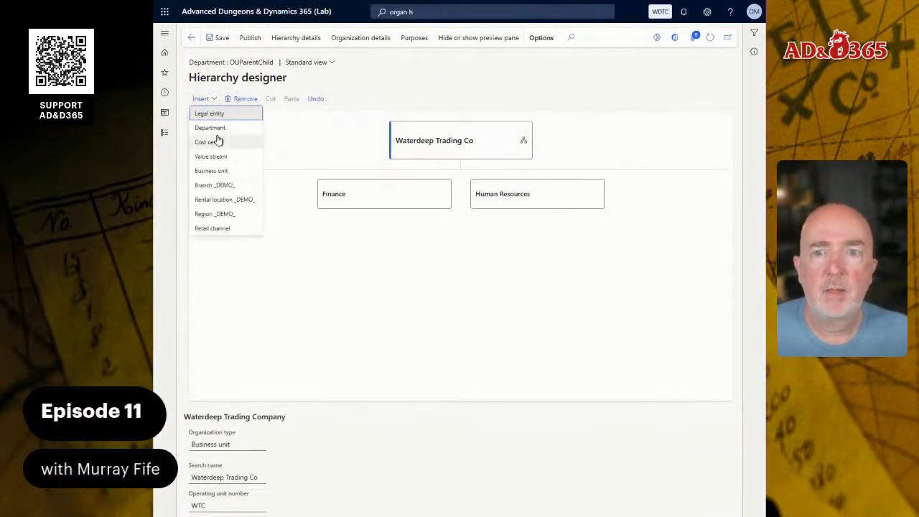
{"action": "left_click", "coordinate": [210, 128]}
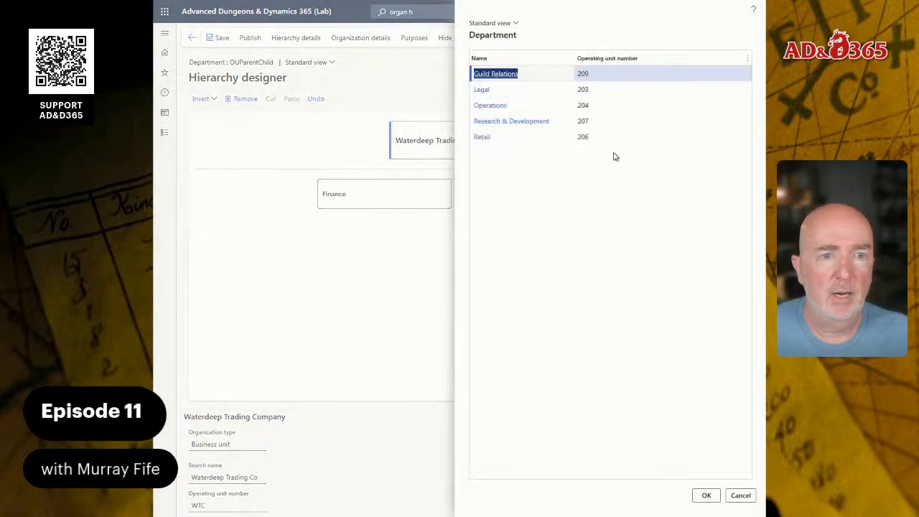
{"action": "left_click", "coordinate": [535, 89]}
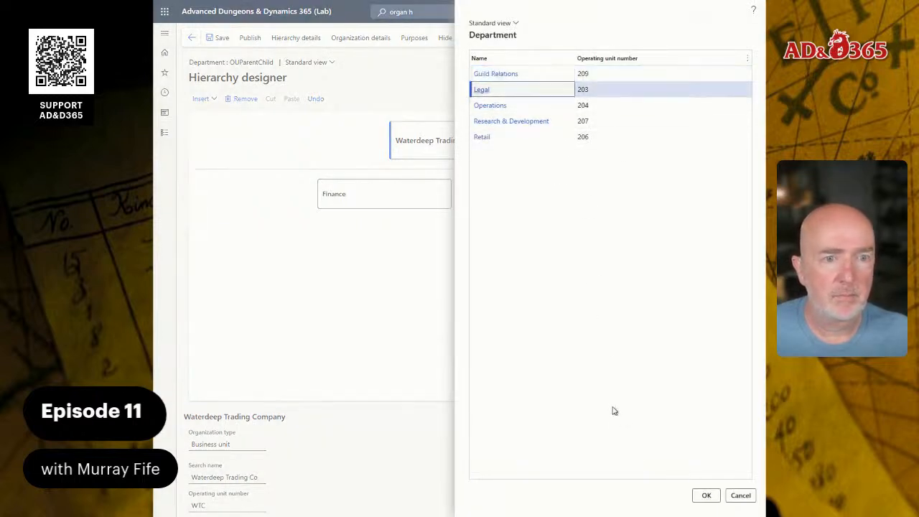
{"action": "left_click", "coordinate": [705, 494]}
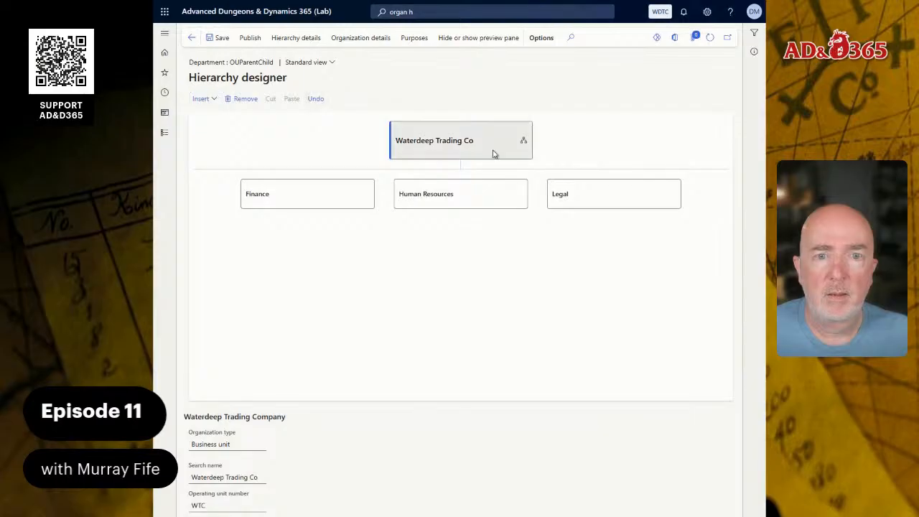
Insert the Operations department beneath the Waterdeep Trading Co node
{"action": "left_click", "coordinate": [203, 99]}
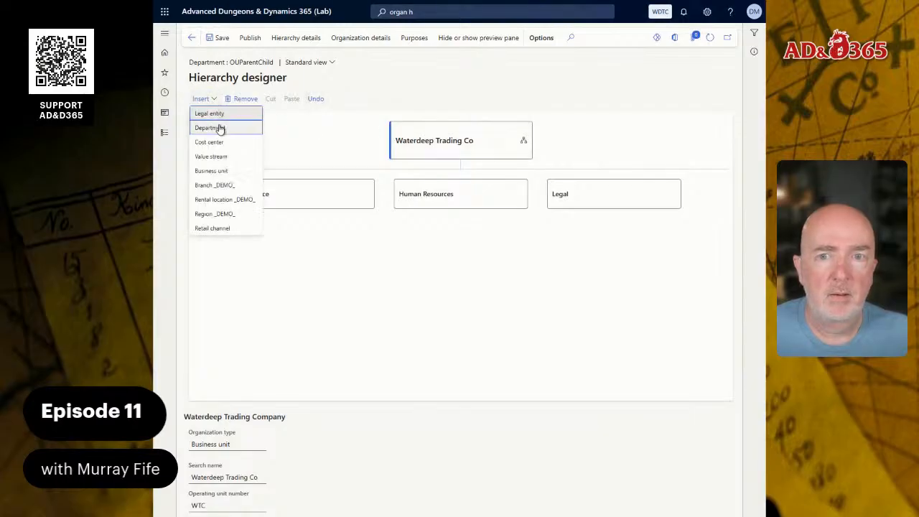
{"action": "left_click", "coordinate": [219, 127]}
{"action": "left_click", "coordinate": [527, 90]}
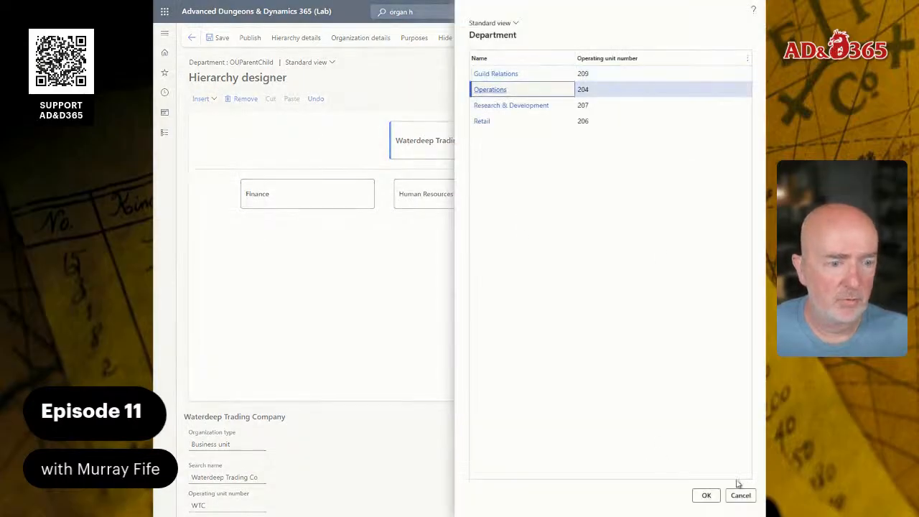
{"action": "left_click", "coordinate": [705, 494]}
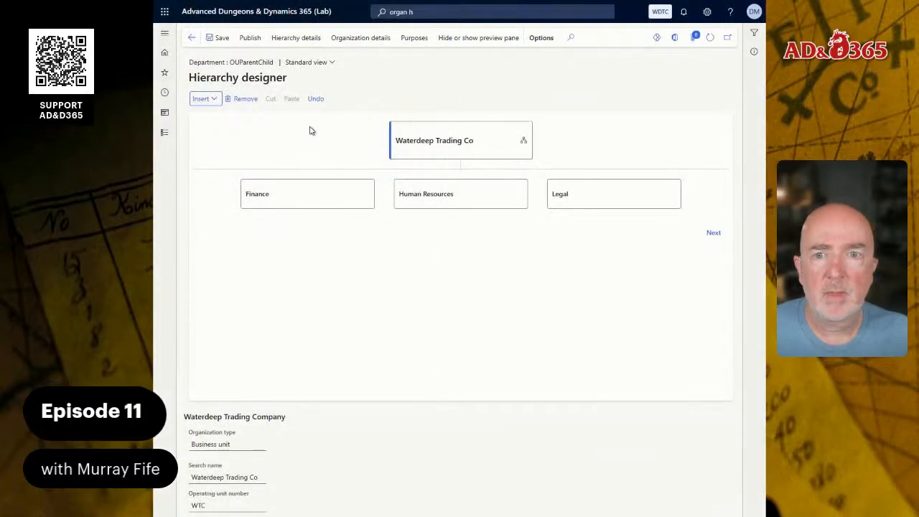
Insert the Research & Development and Retail departments beneath the Waterdeep Trading Co node
{"action": "left_click", "coordinate": [206, 98]}
{"action": "left_click", "coordinate": [221, 127]}
{"action": "left_click", "coordinate": [513, 88]}
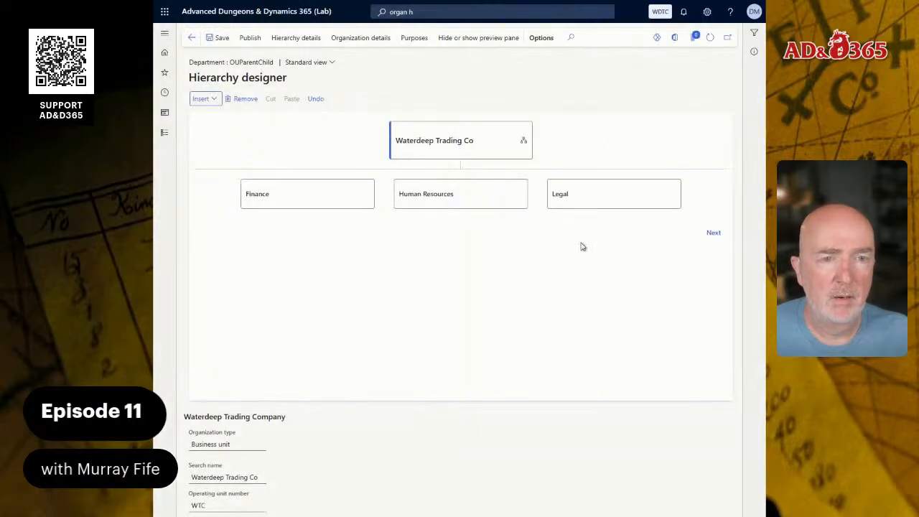
{"action": "left_click", "coordinate": [207, 98]}
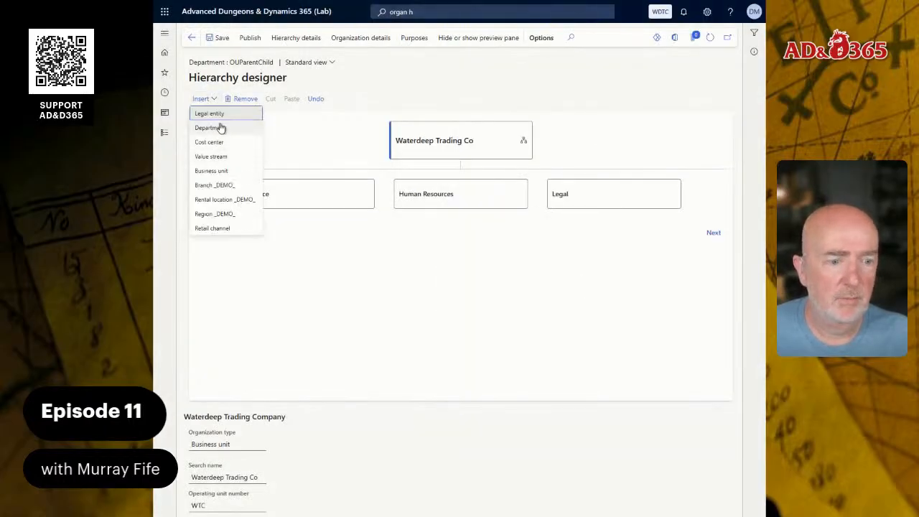
{"action": "left_click", "coordinate": [220, 128]}
{"action": "left_click", "coordinate": [712, 495]}
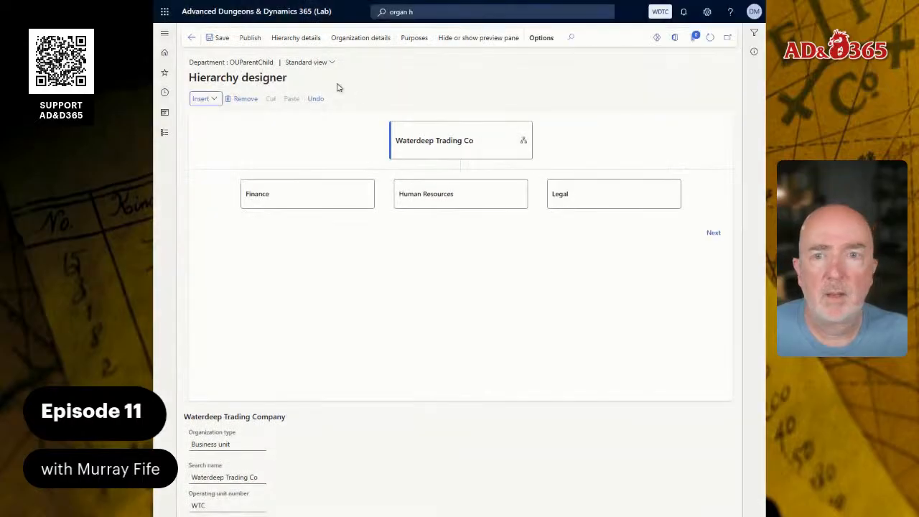
Insert the Guild Relations department beneath the Waterdeep Trading Co node
{"action": "left_click", "coordinate": [206, 98]}
{"action": "left_click", "coordinate": [218, 128]}
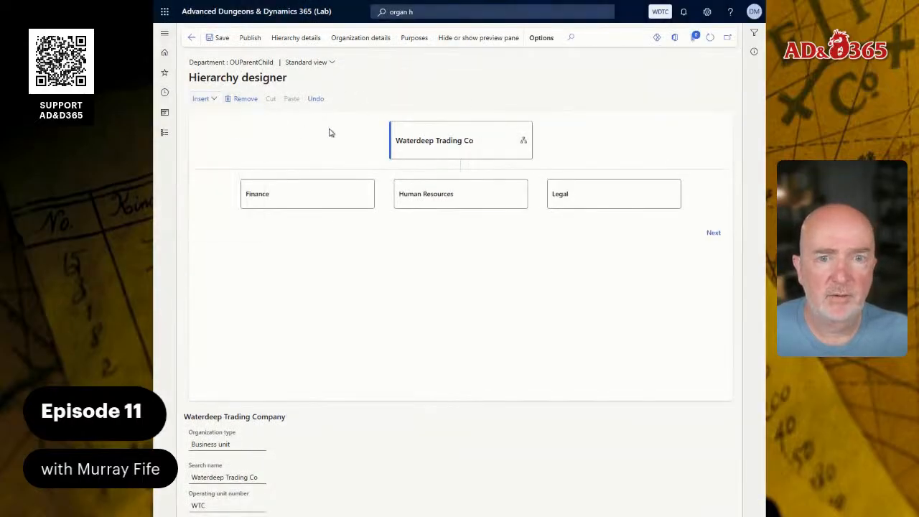
{"action": "left_click", "coordinate": [536, 76]}
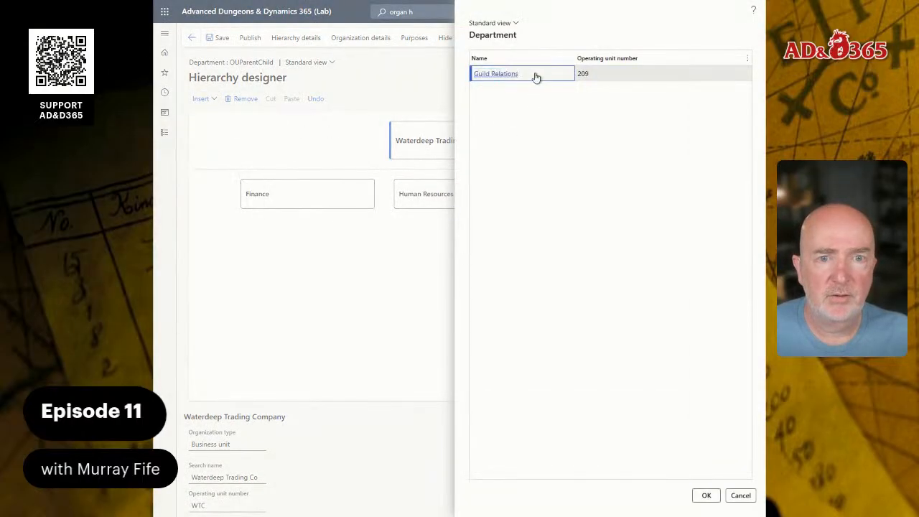
{"action": "left_click", "coordinate": [694, 495]}
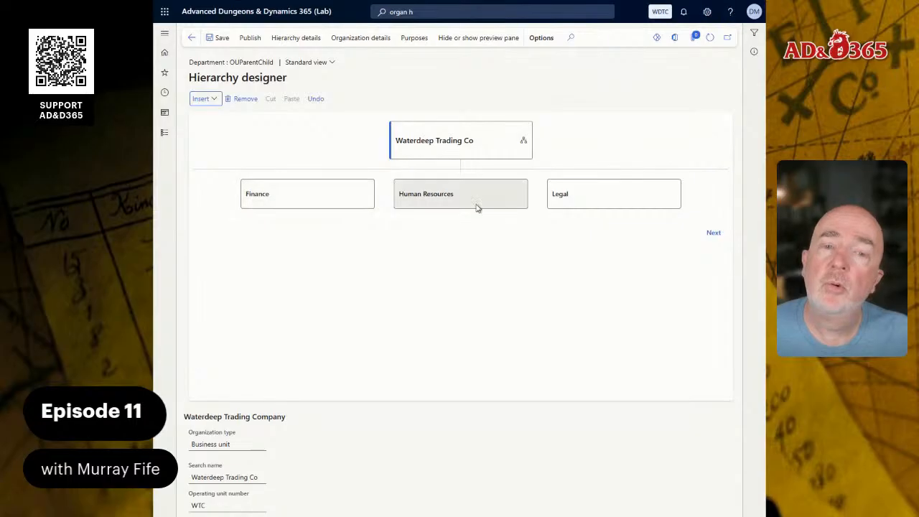
Open the Finance department node and insert the Administration cost center beneath it
{"action": "left_click", "coordinate": [713, 234]}
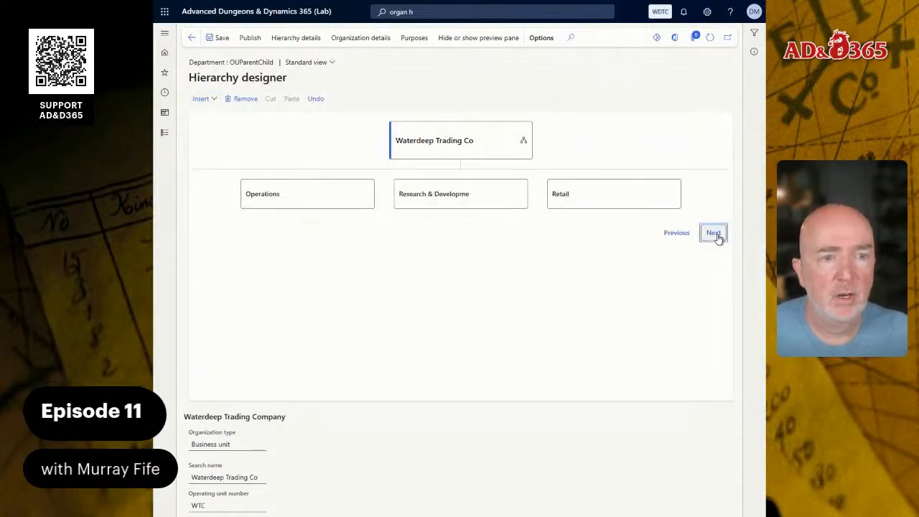
{"action": "left_click", "coordinate": [715, 234]}
{"action": "left_click", "coordinate": [695, 234]}
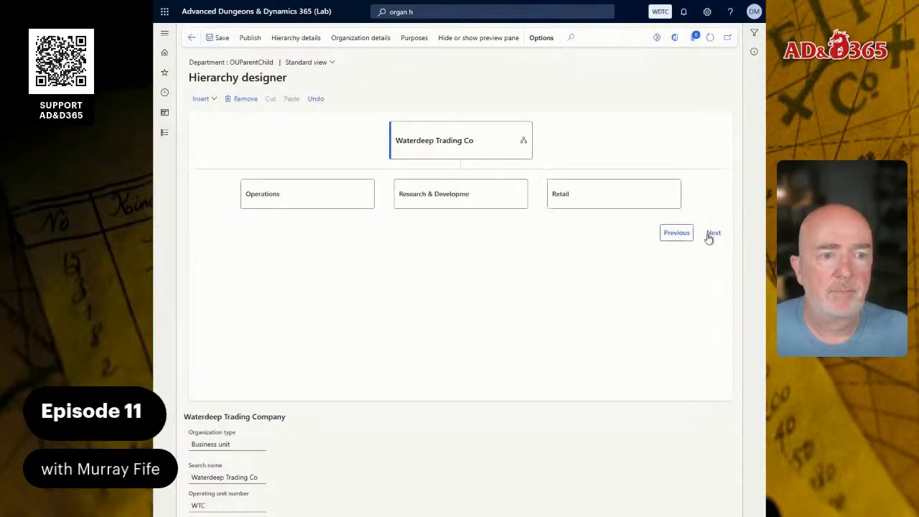
{"action": "left_click", "coordinate": [674, 234]}
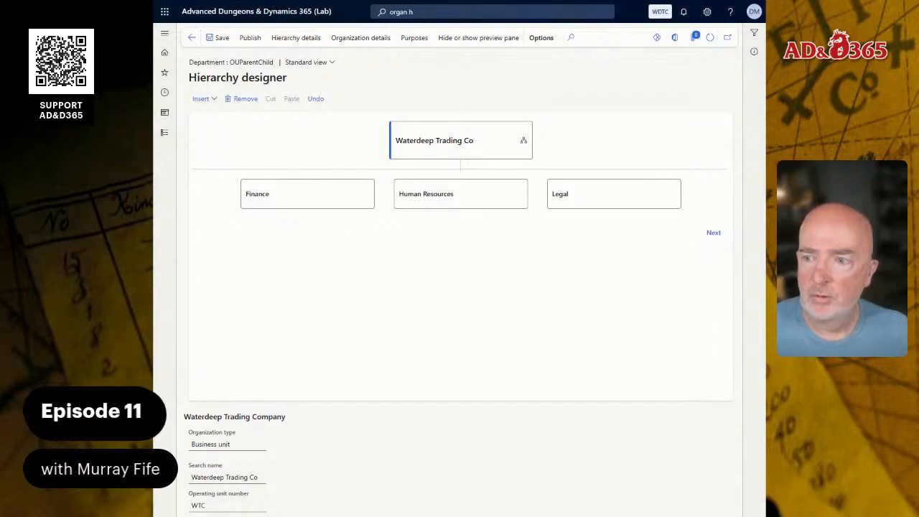
{"action": "left_click", "coordinate": [320, 203]}
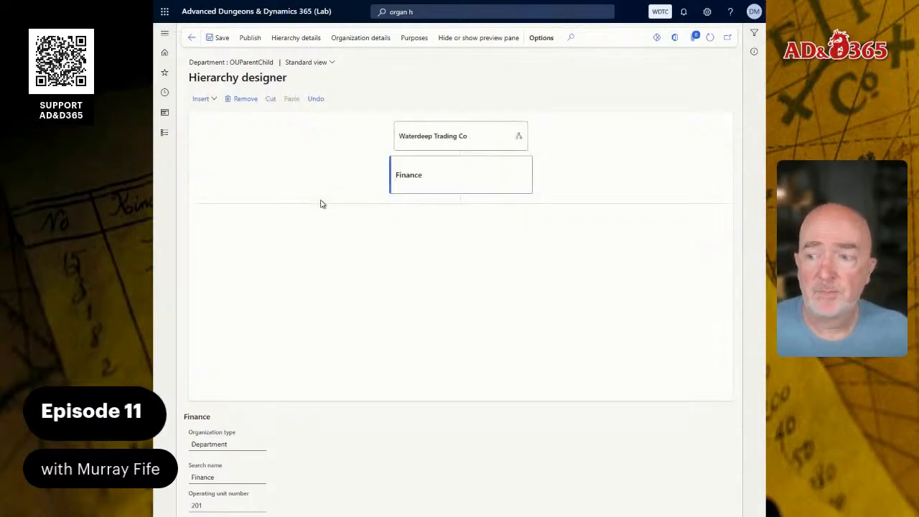
{"action": "left_click", "coordinate": [202, 98]}
{"action": "left_click", "coordinate": [209, 141]}
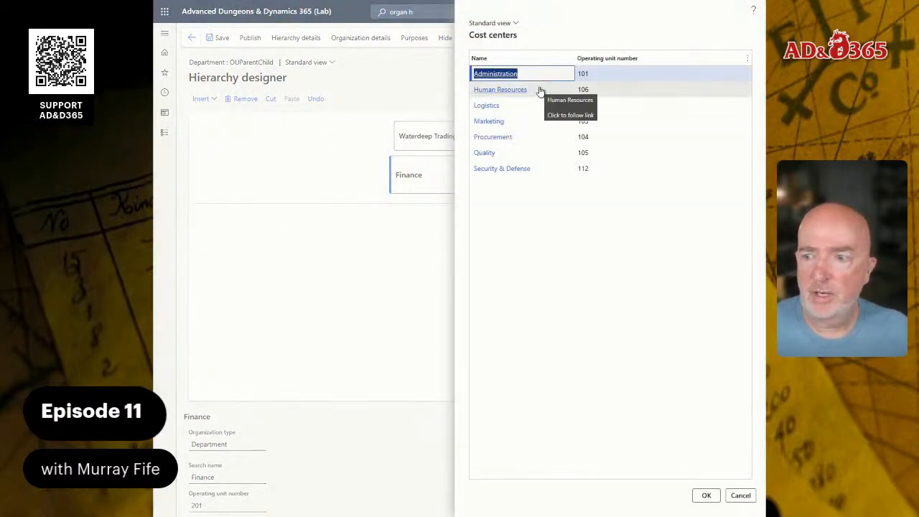
{"action": "left_click", "coordinate": [565, 74]}
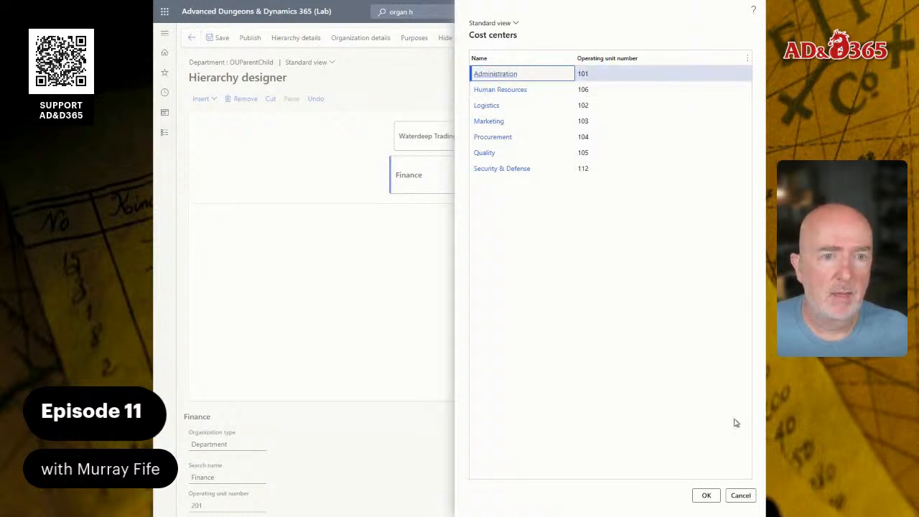
{"action": "left_click", "coordinate": [704, 495]}
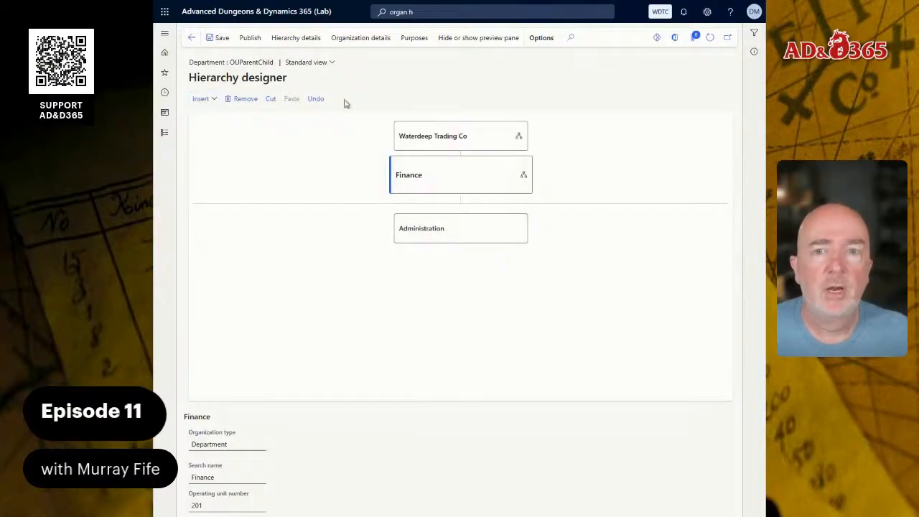
Insert the Procurement cost center beneath the Finance department
{"action": "left_click", "coordinate": [204, 99]}
{"action": "left_click", "coordinate": [215, 141]}
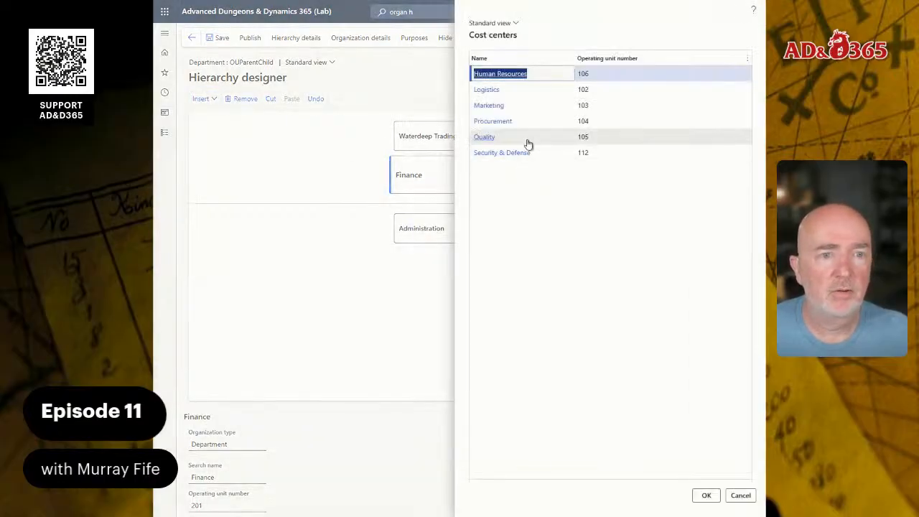
{"action": "left_click", "coordinate": [544, 124]}
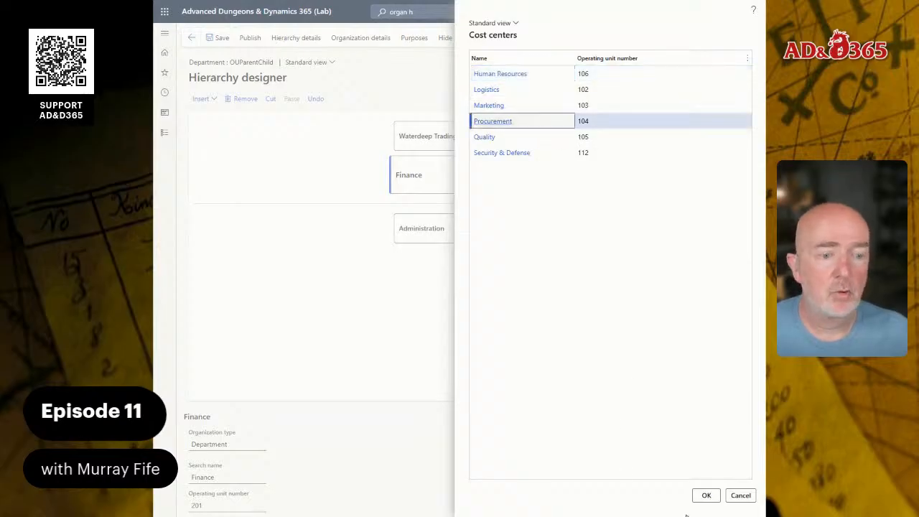
{"action": "left_click", "coordinate": [704, 495]}
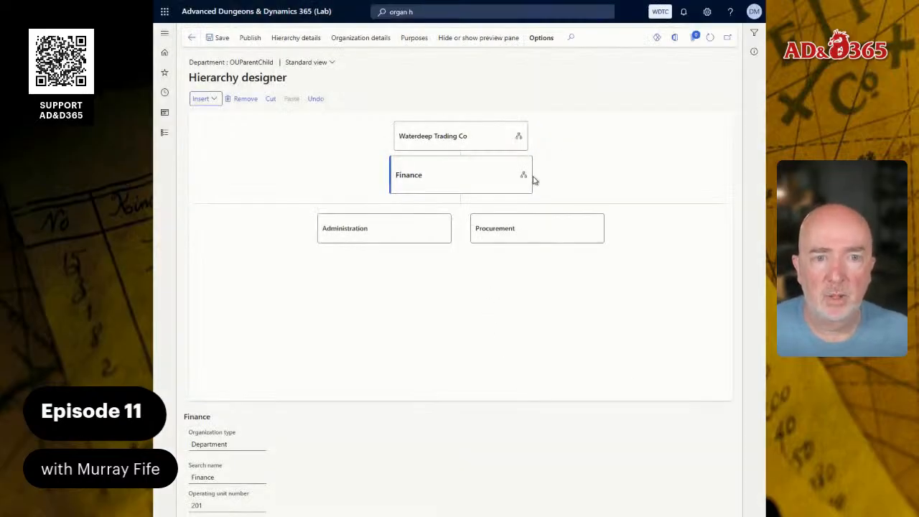
{"action": "left_click", "coordinate": [487, 140]}
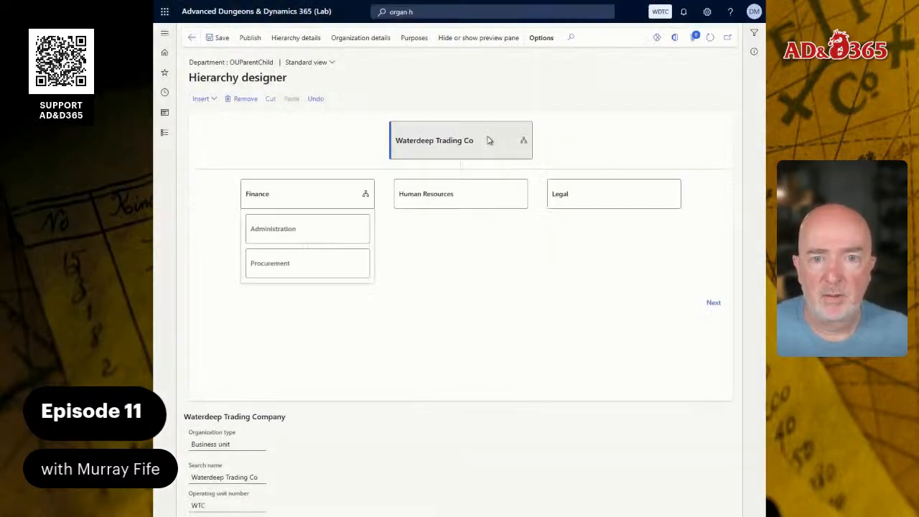
Open the Human Resources department node and insert the Human Resources cost center beneath it
{"action": "left_click", "coordinate": [450, 190]}
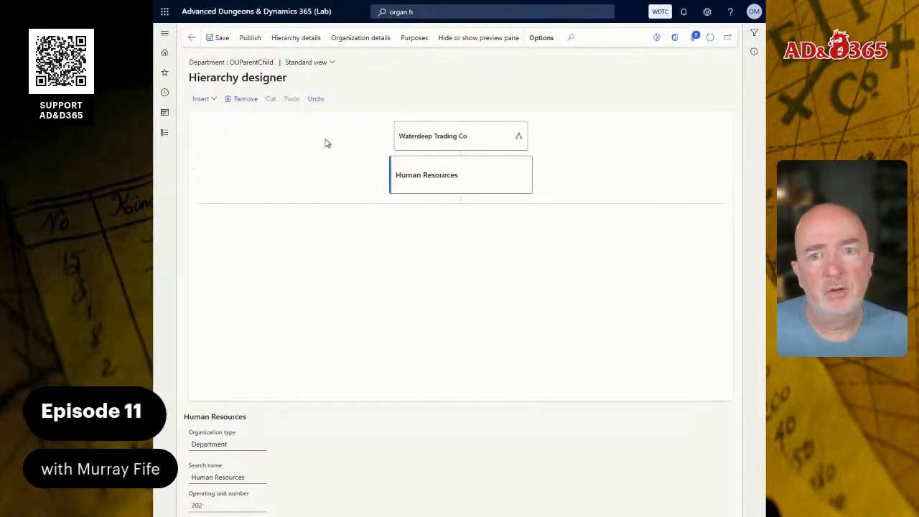
{"action": "left_click", "coordinate": [203, 99]}
{"action": "left_click", "coordinate": [209, 142]}
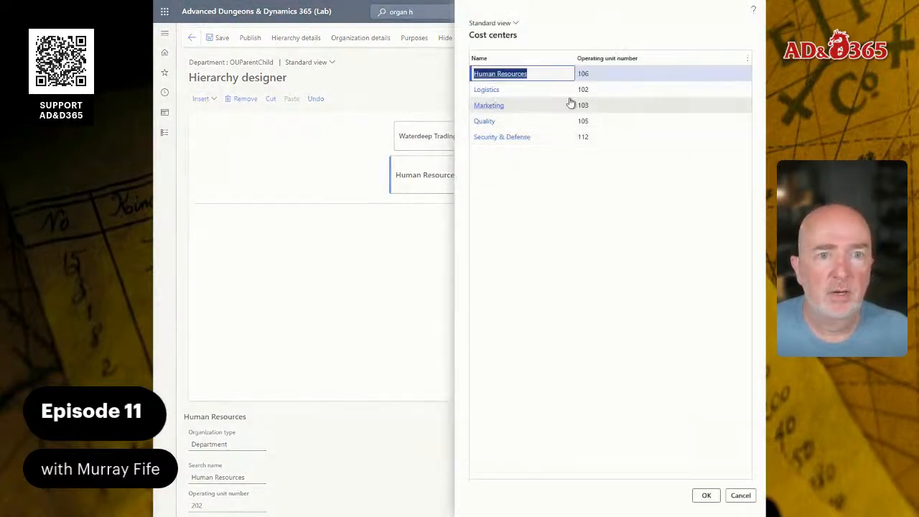
{"action": "left_click", "coordinate": [554, 77]}
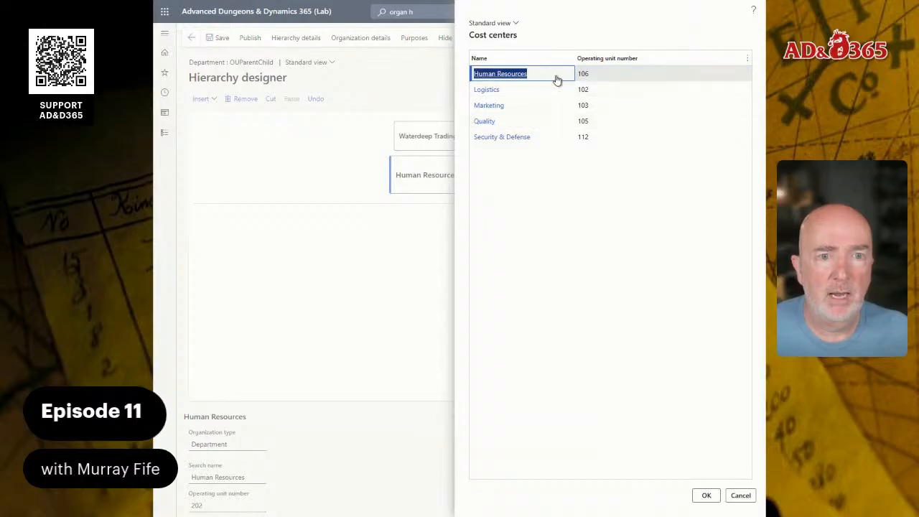
{"action": "left_click", "coordinate": [706, 496]}
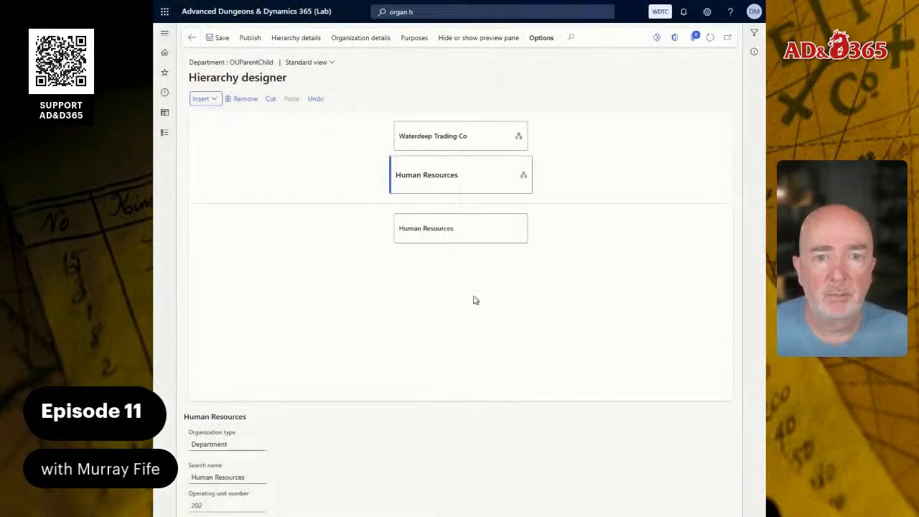
Open the Operations department node and insert the Logistics cost center beneath it
{"action": "left_click", "coordinate": [448, 137]}
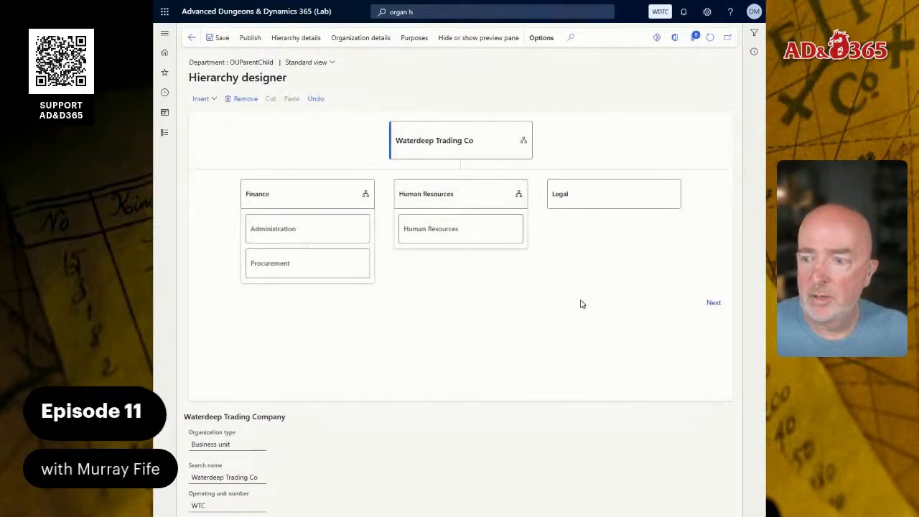
{"action": "left_click", "coordinate": [710, 304]}
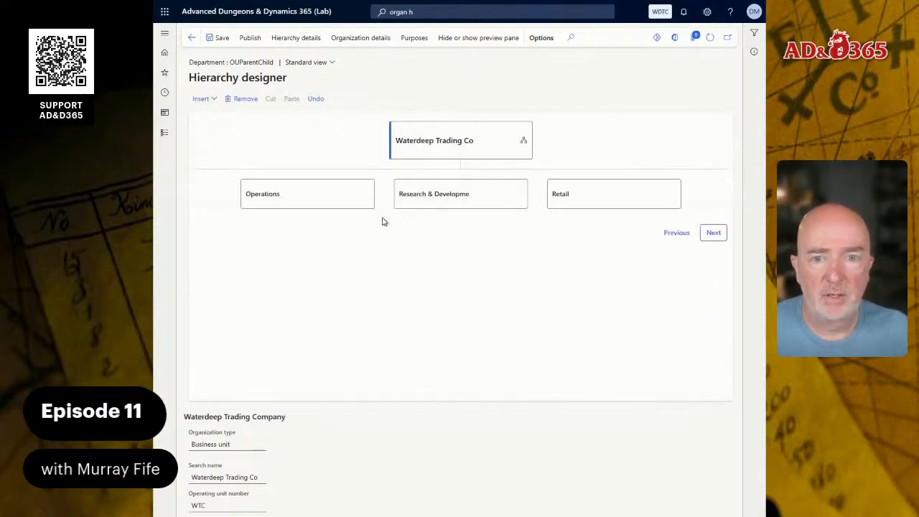
{"action": "left_click", "coordinate": [308, 198]}
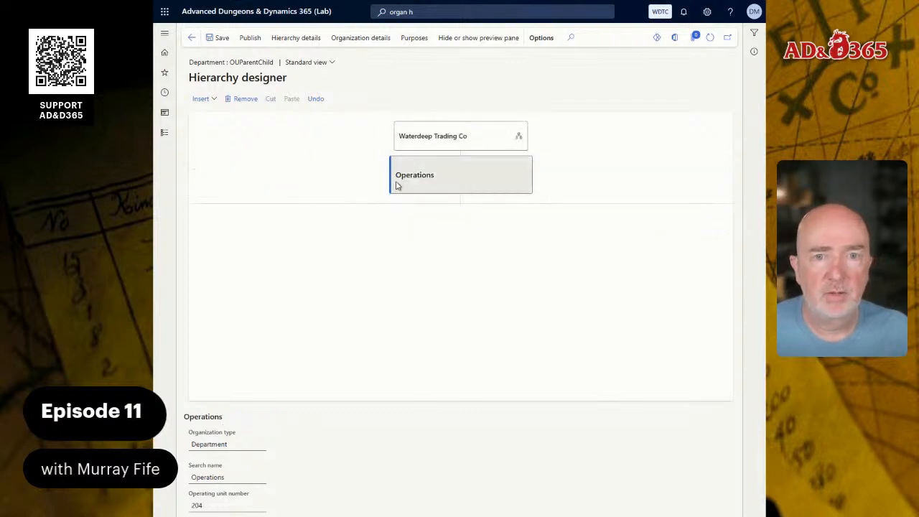
{"action": "left_click", "coordinate": [200, 99]}
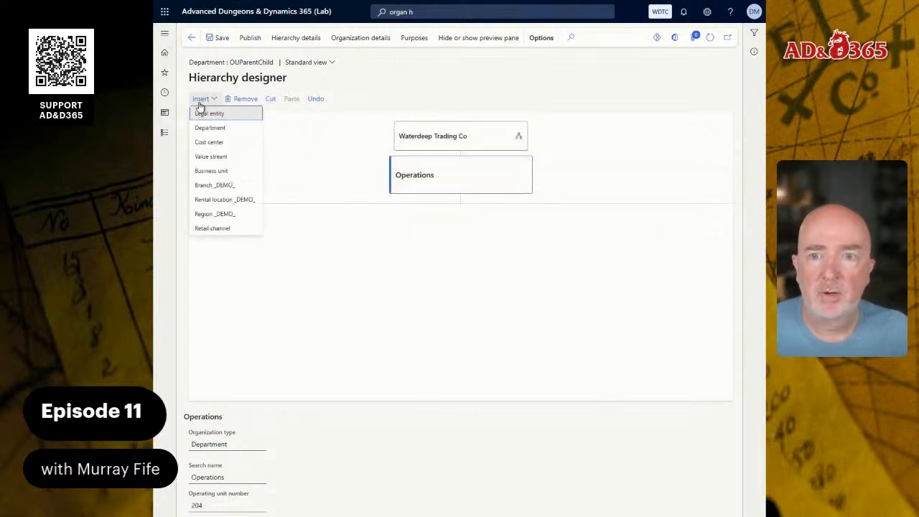
{"action": "left_click", "coordinate": [217, 142]}
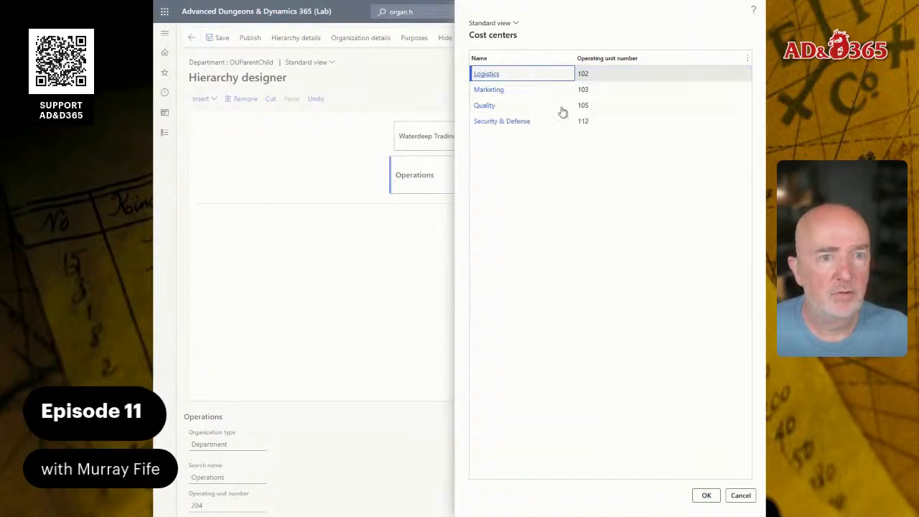
{"action": "left_click", "coordinate": [707, 495]}
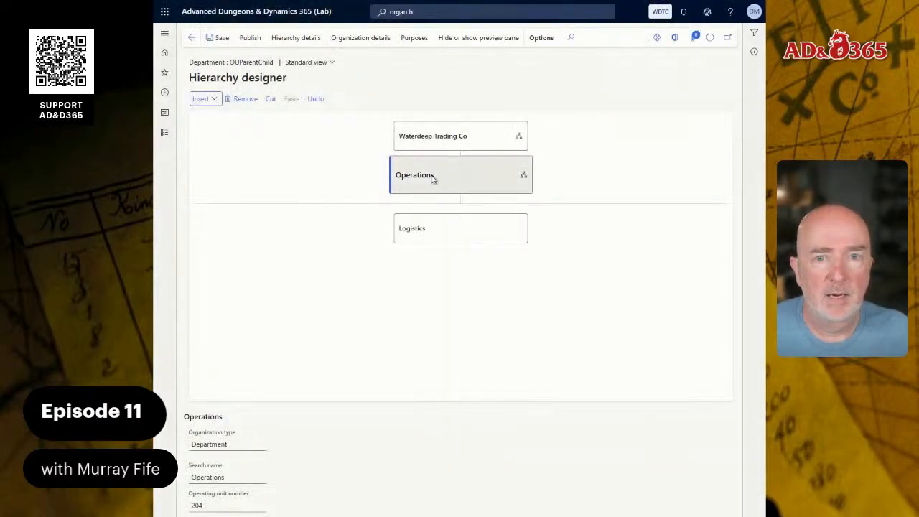
Insert the Quality cost center beneath the Operations department
{"action": "left_click", "coordinate": [205, 98]}
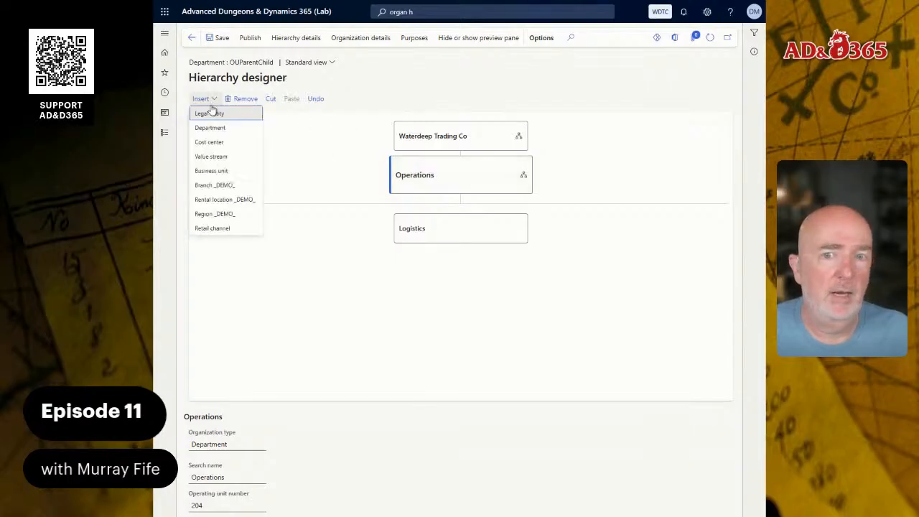
{"action": "left_click", "coordinate": [221, 146]}
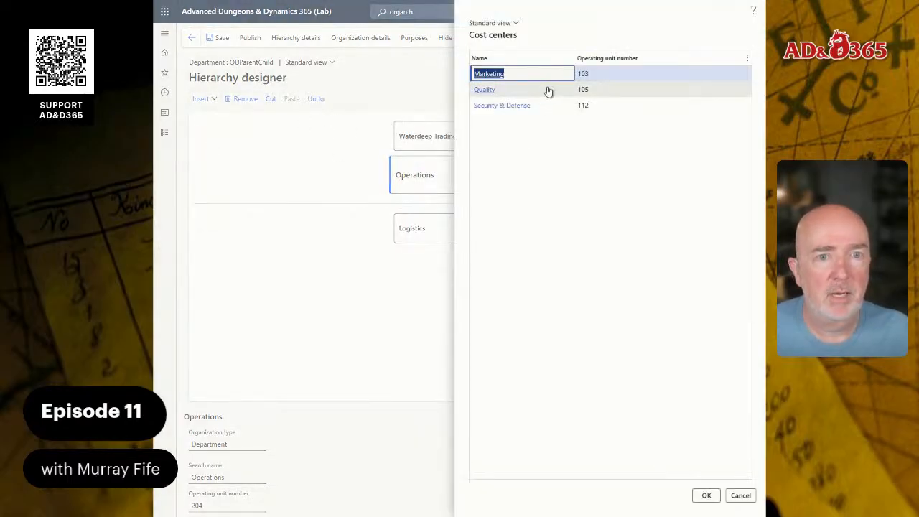
{"action": "left_click", "coordinate": [539, 90]}
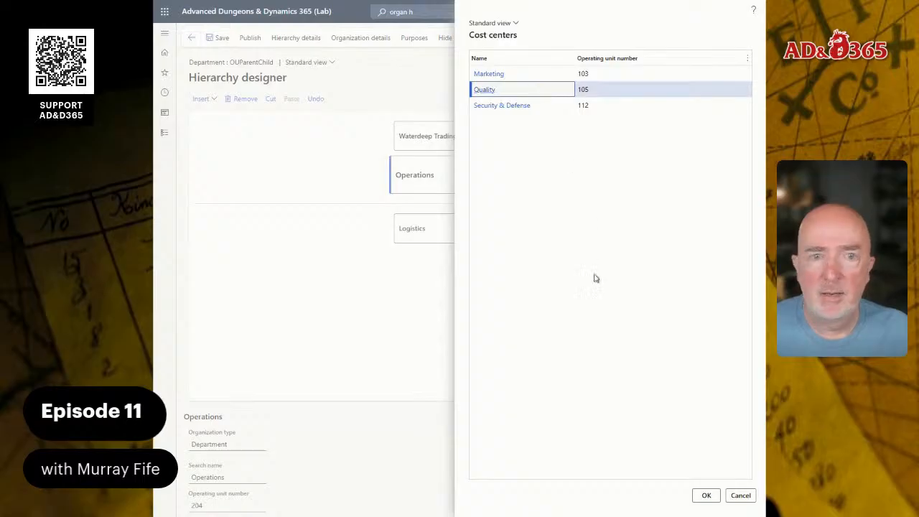
{"action": "left_click", "coordinate": [703, 495]}
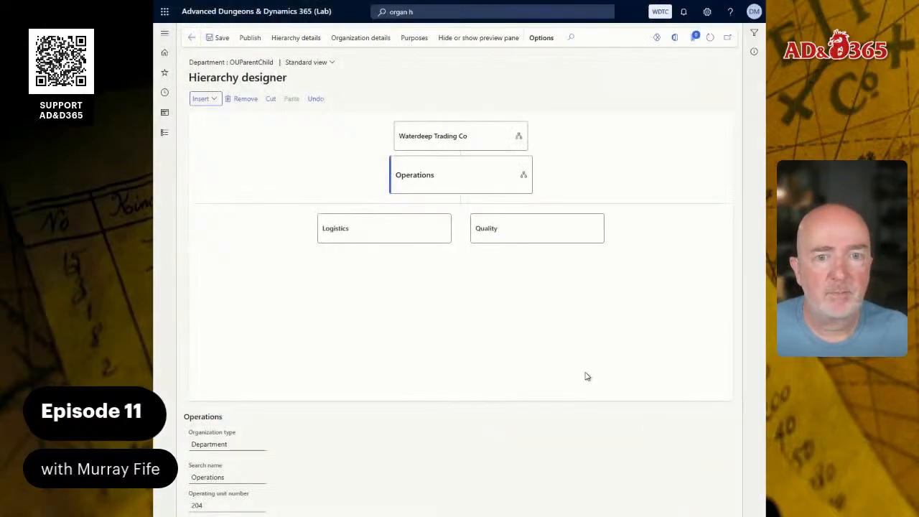
{"action": "left_click", "coordinate": [472, 145]}
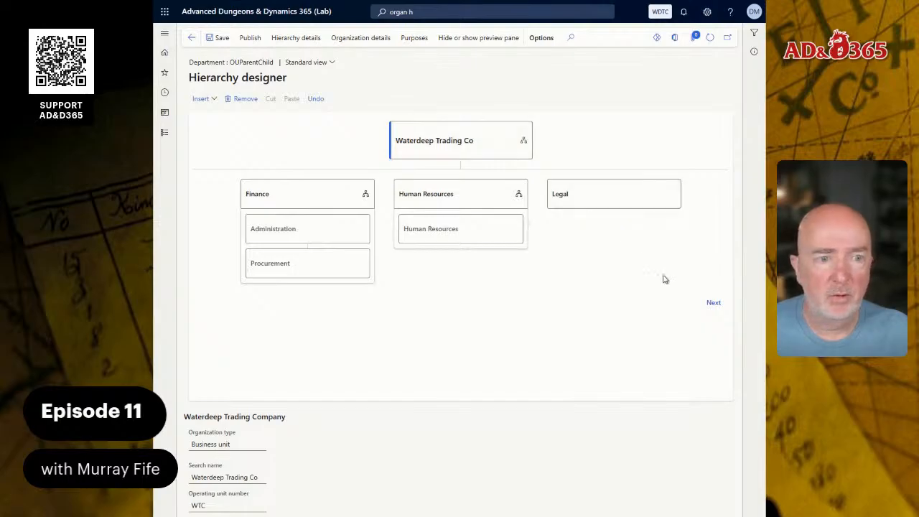
Open the Retail department node and insert the Marketing cost center beneath it
{"action": "left_click", "coordinate": [713, 303]}
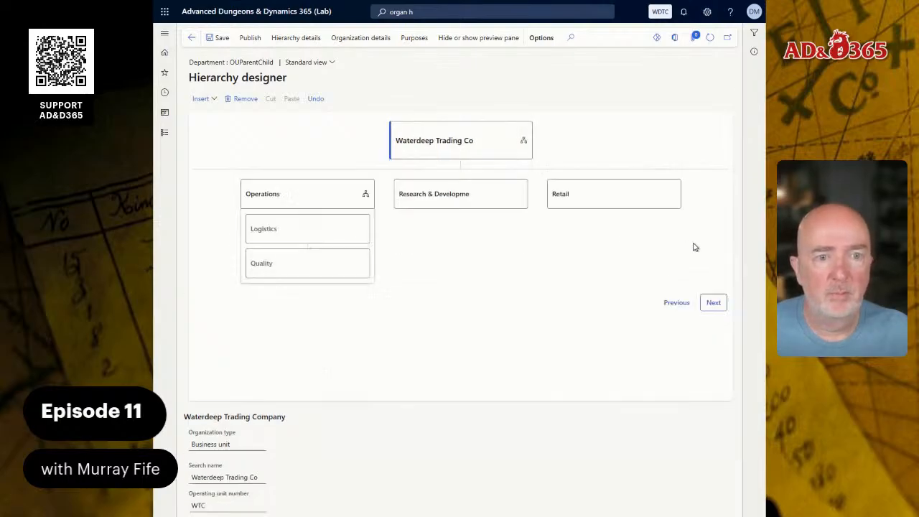
{"action": "left_click", "coordinate": [594, 194]}
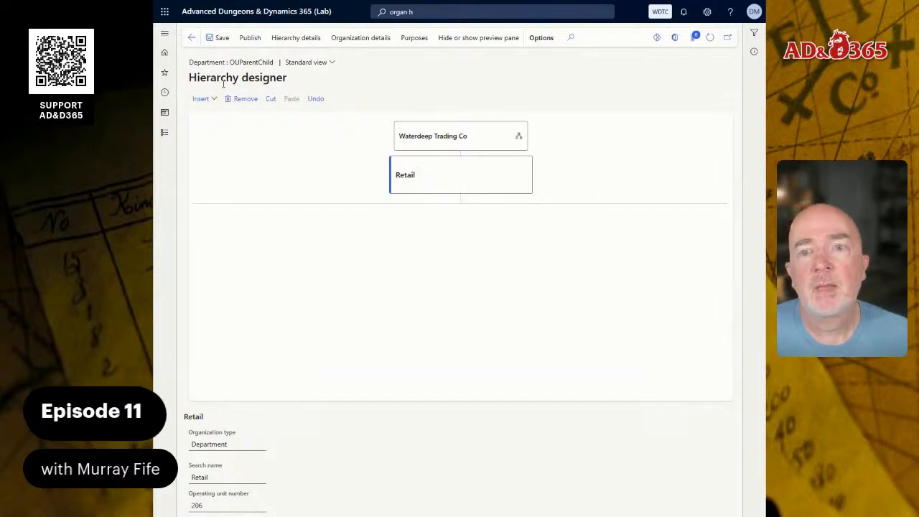
{"action": "left_click", "coordinate": [204, 99]}
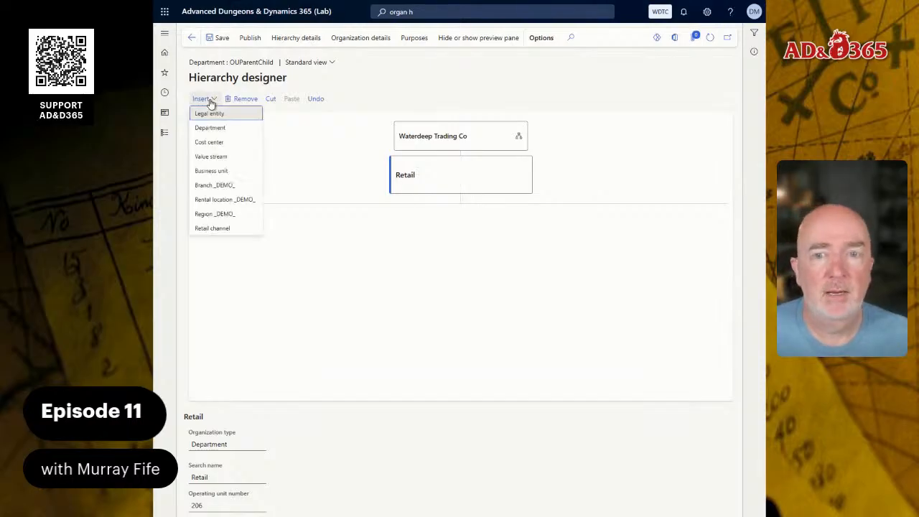
{"action": "left_click", "coordinate": [208, 142]}
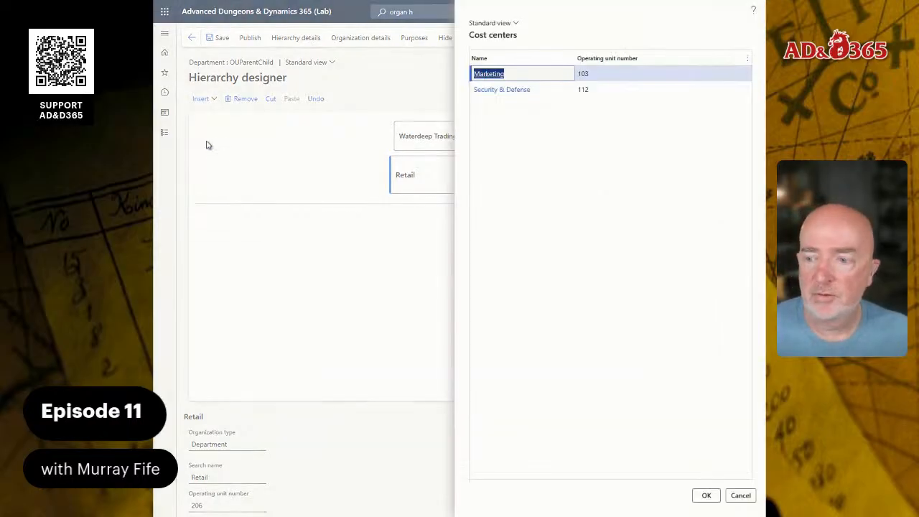
{"action": "left_click", "coordinate": [551, 75]}
{"action": "left_click", "coordinate": [705, 495]}
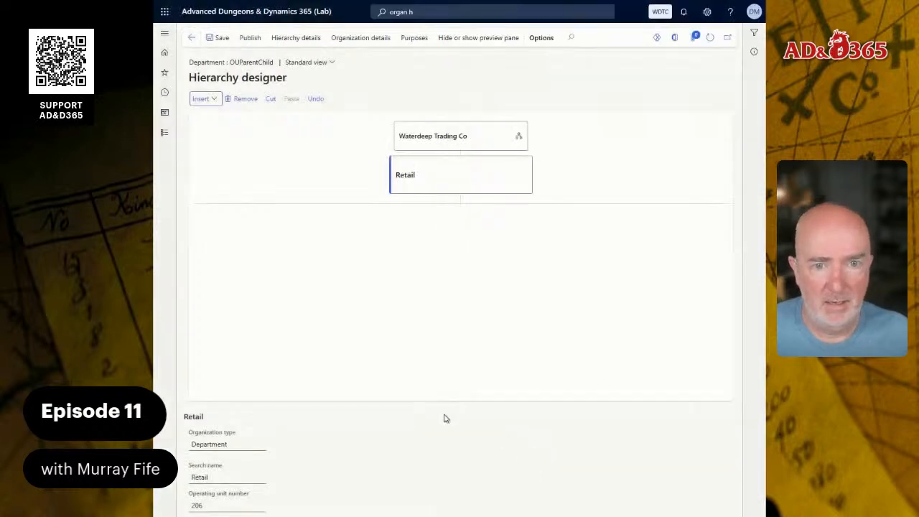
Return to the business unit level and publish the hierarchy changes with an effective date of 7/28/2025
{"action": "left_click", "coordinate": [428, 142]}
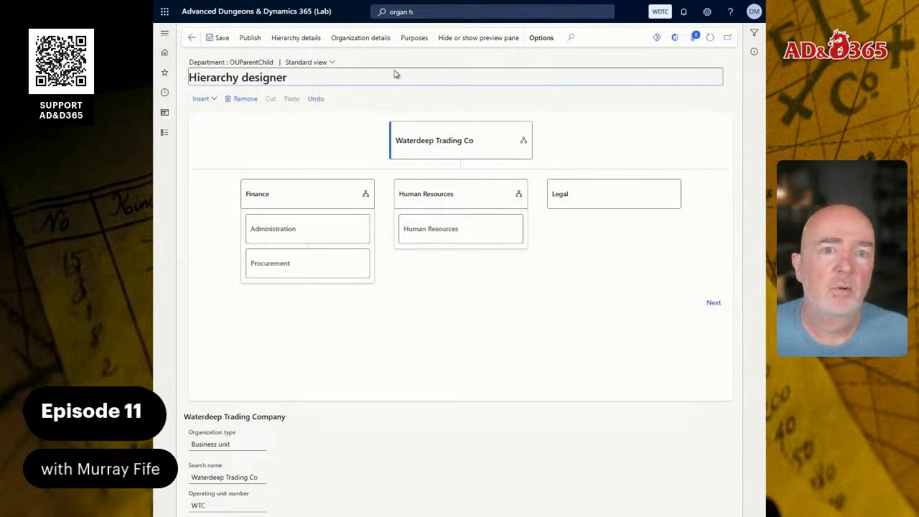
{"action": "left_click", "coordinate": [249, 40]}
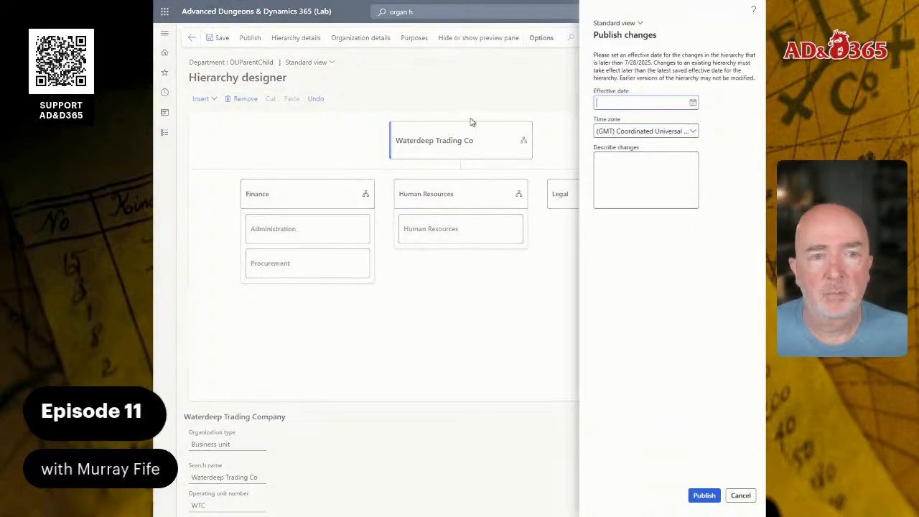
{"action": "left_click", "coordinate": [693, 102]}
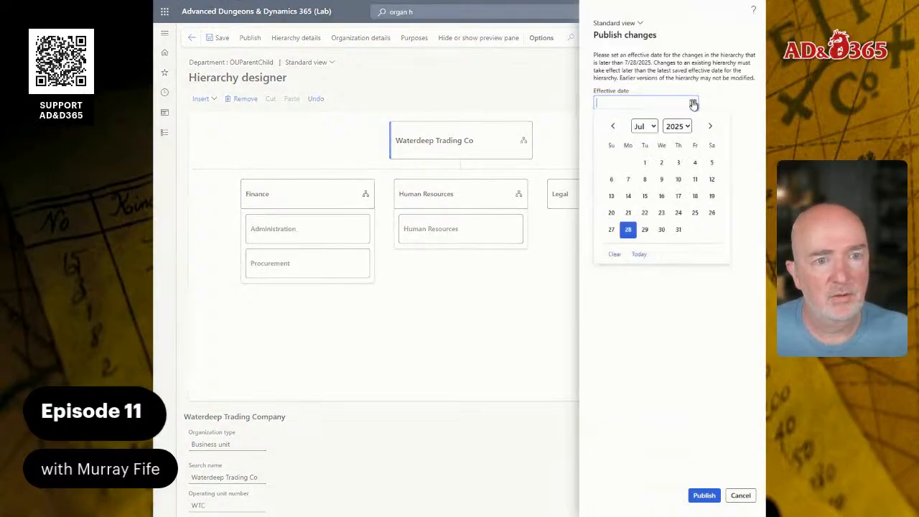
{"action": "left_click", "coordinate": [628, 229]}
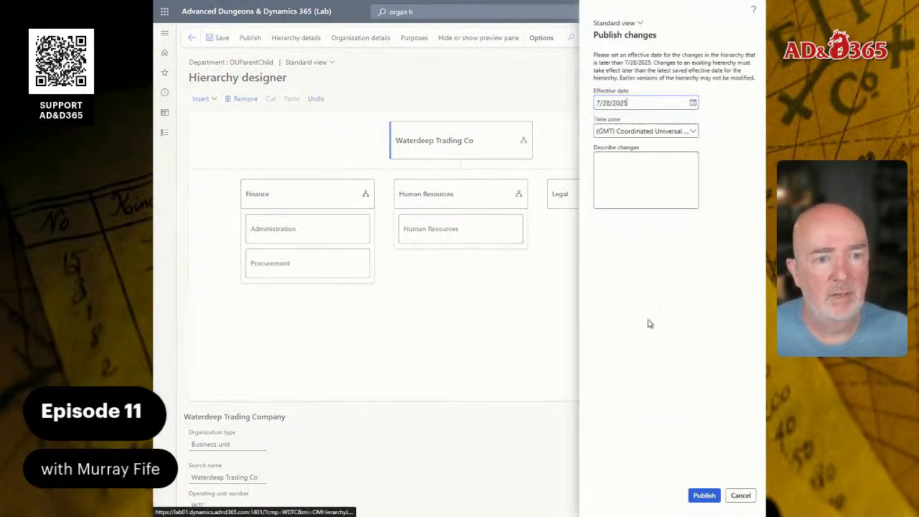
{"action": "left_click", "coordinate": [698, 493]}
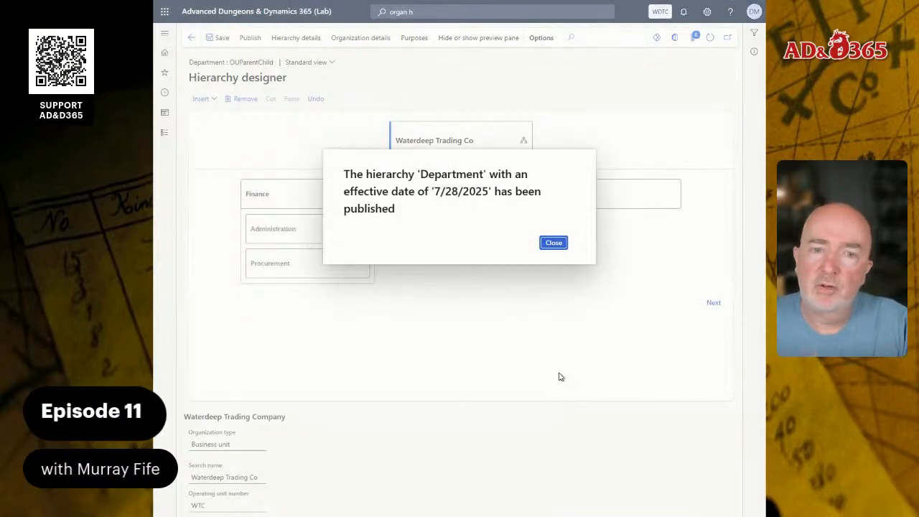
{"action": "left_click", "coordinate": [556, 245]}
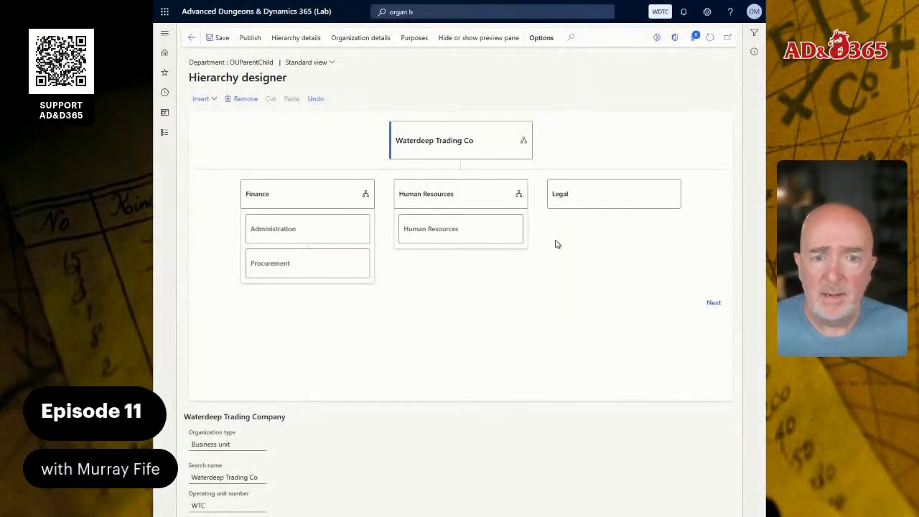